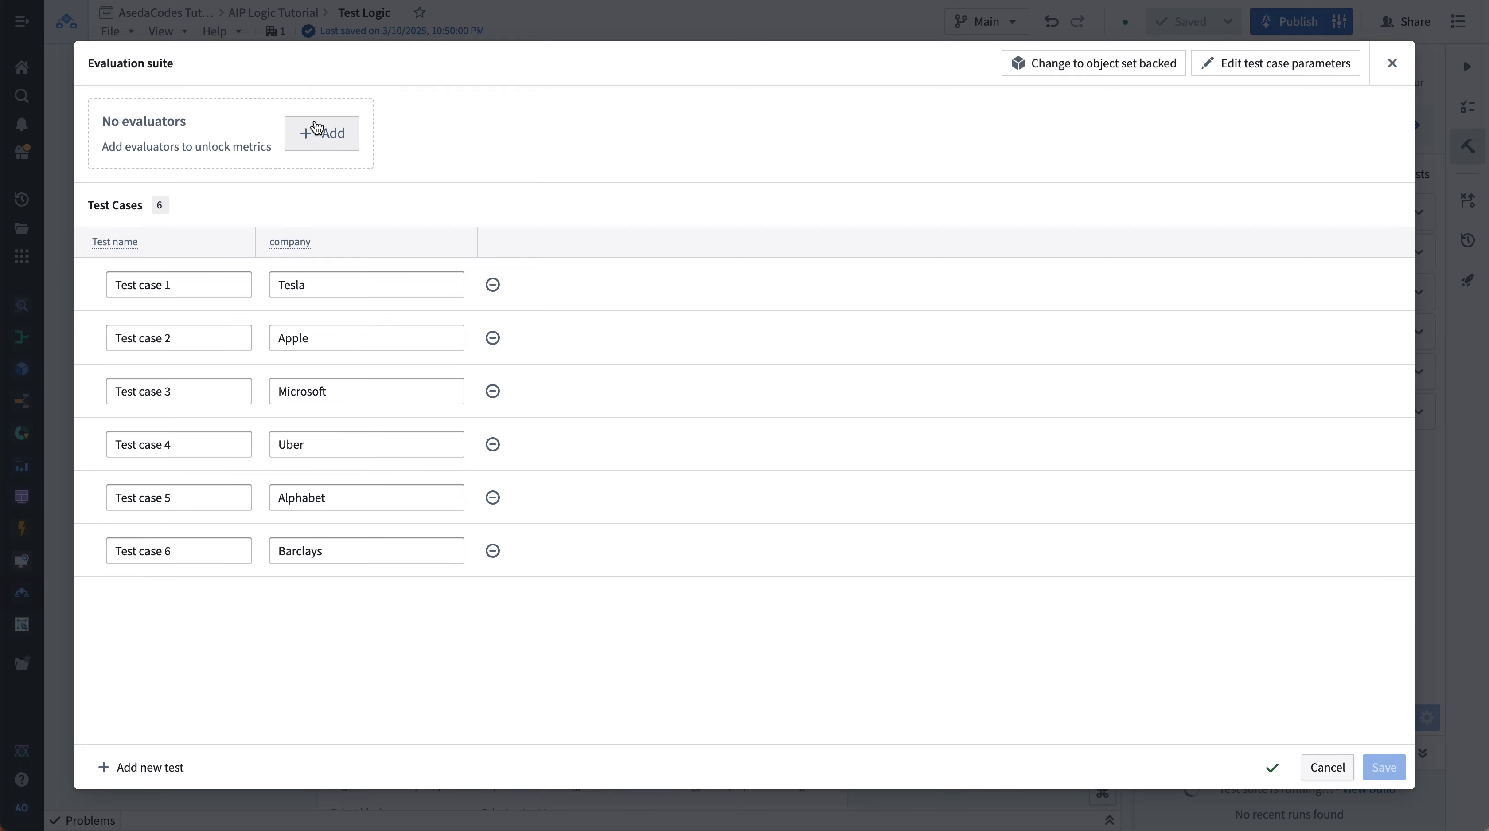
- Add a String length evaluator to the evaluation suite
click(317, 128)
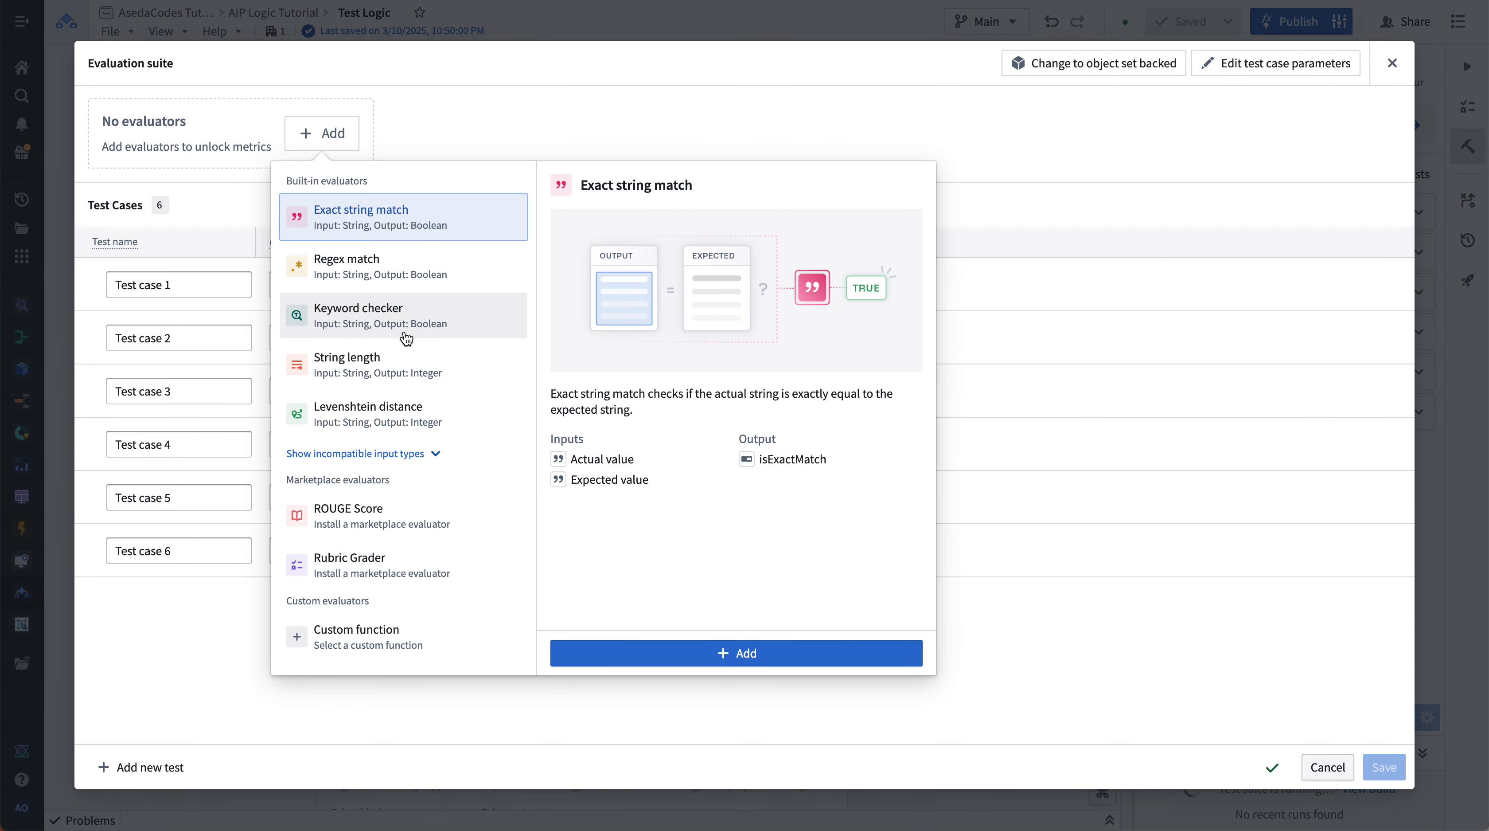
click(445, 369)
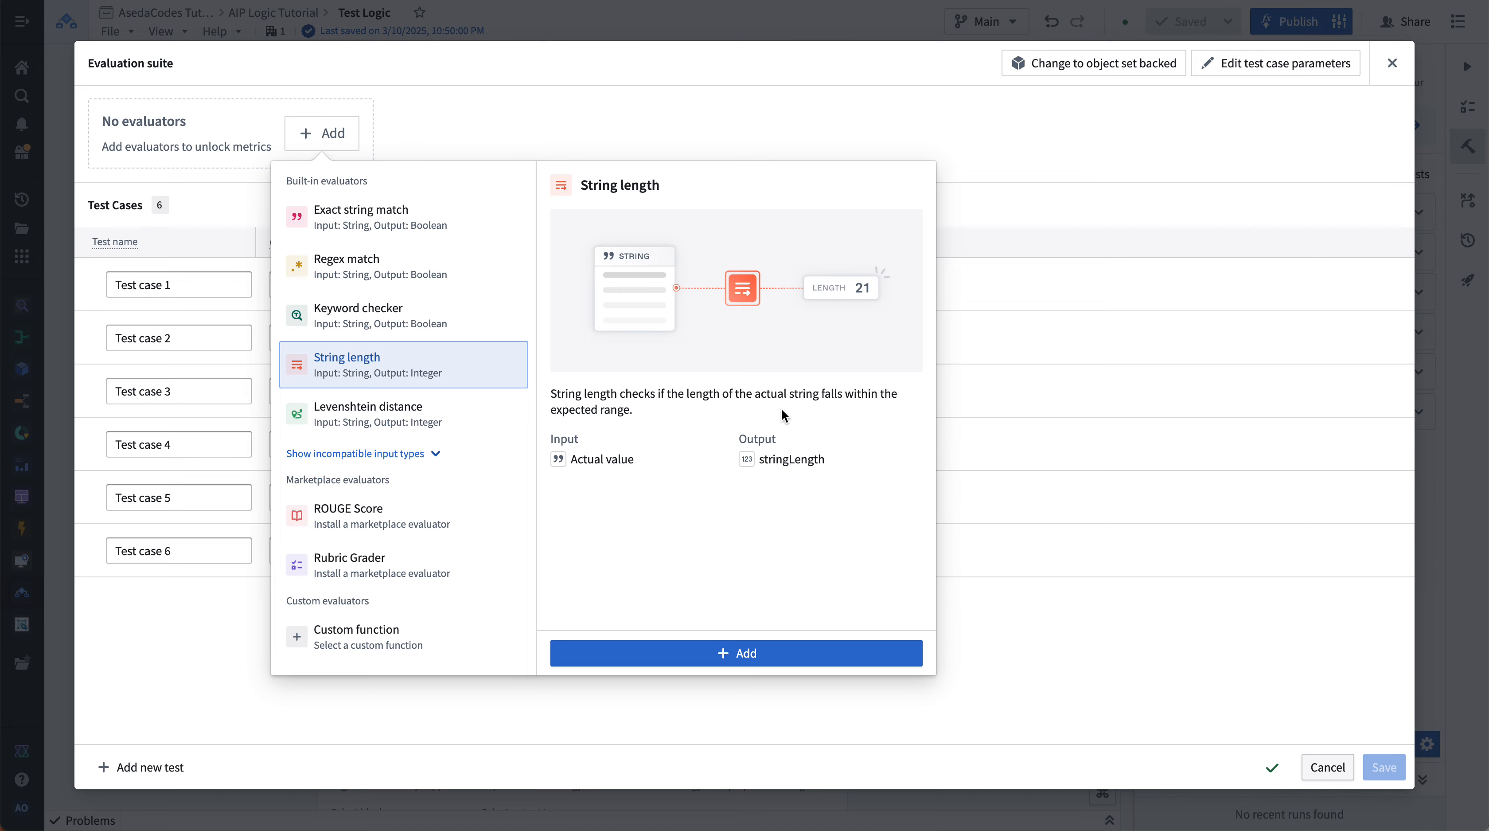
click(763, 654)
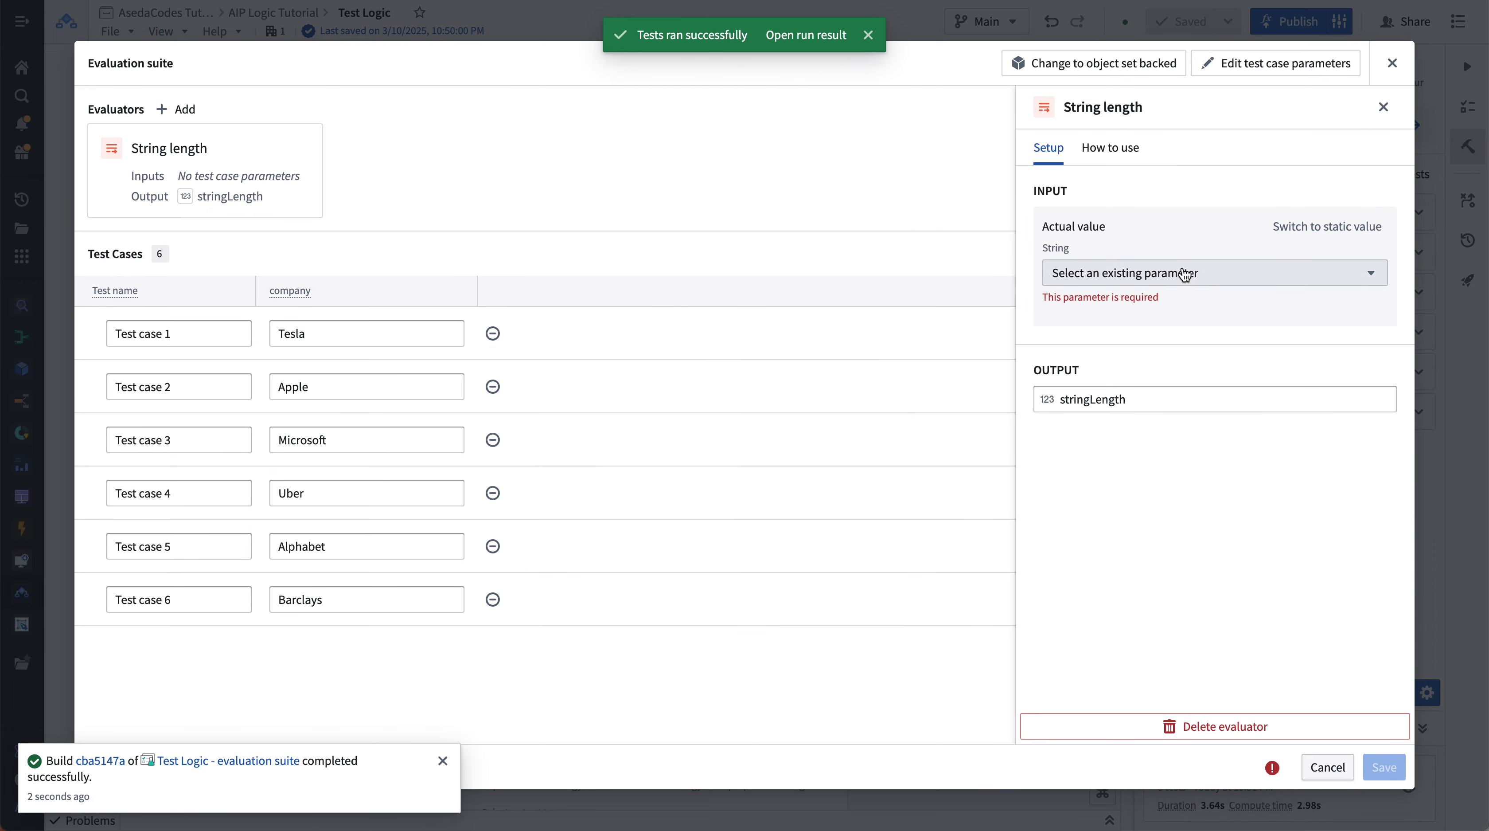
- Set the String length evaluator's actual value input to Function output and save the test cases
click(1187, 273)
click(1189, 335)
click(1190, 387)
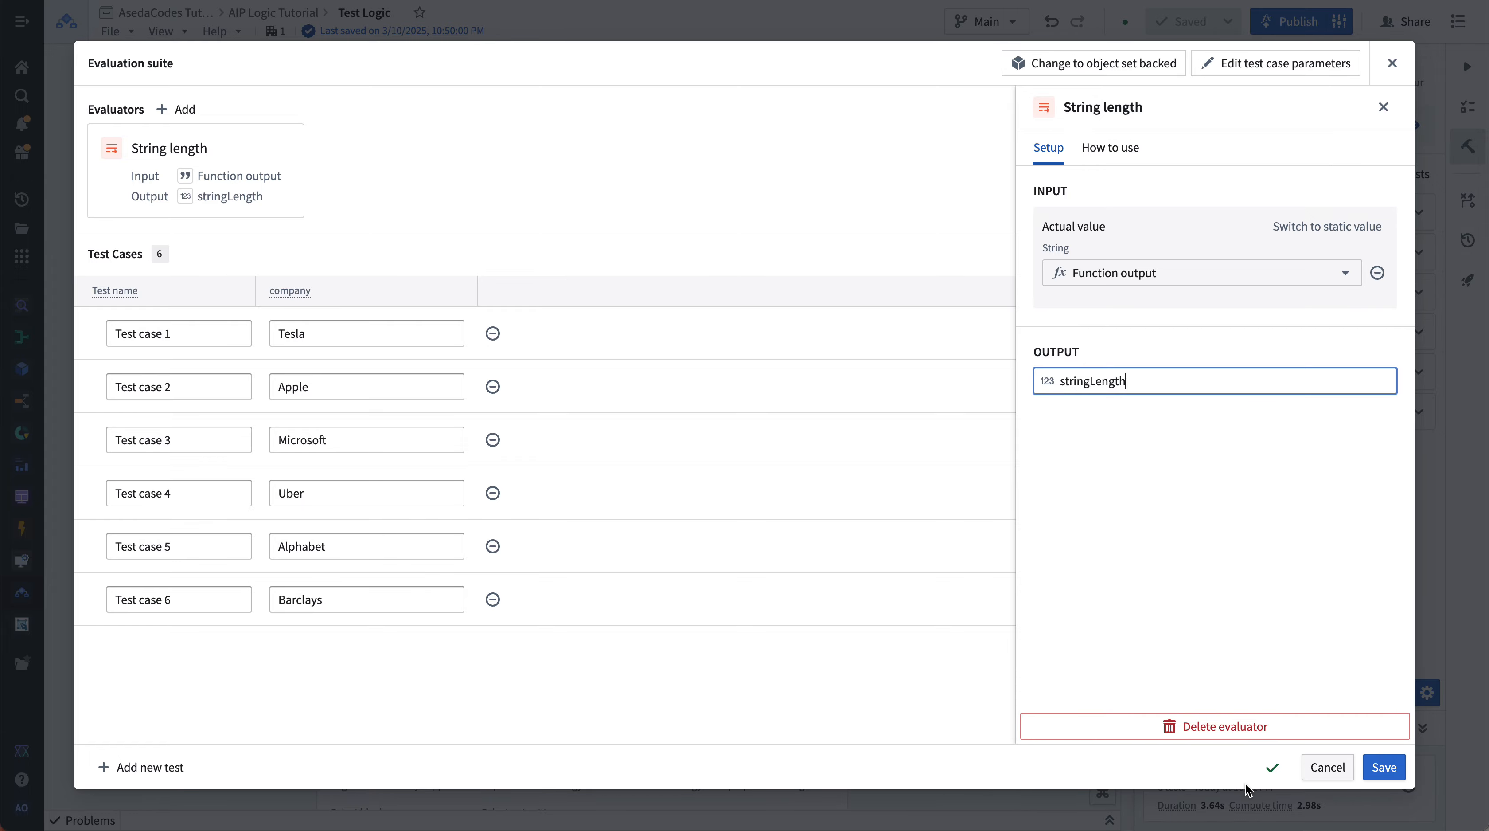
click(1383, 767)
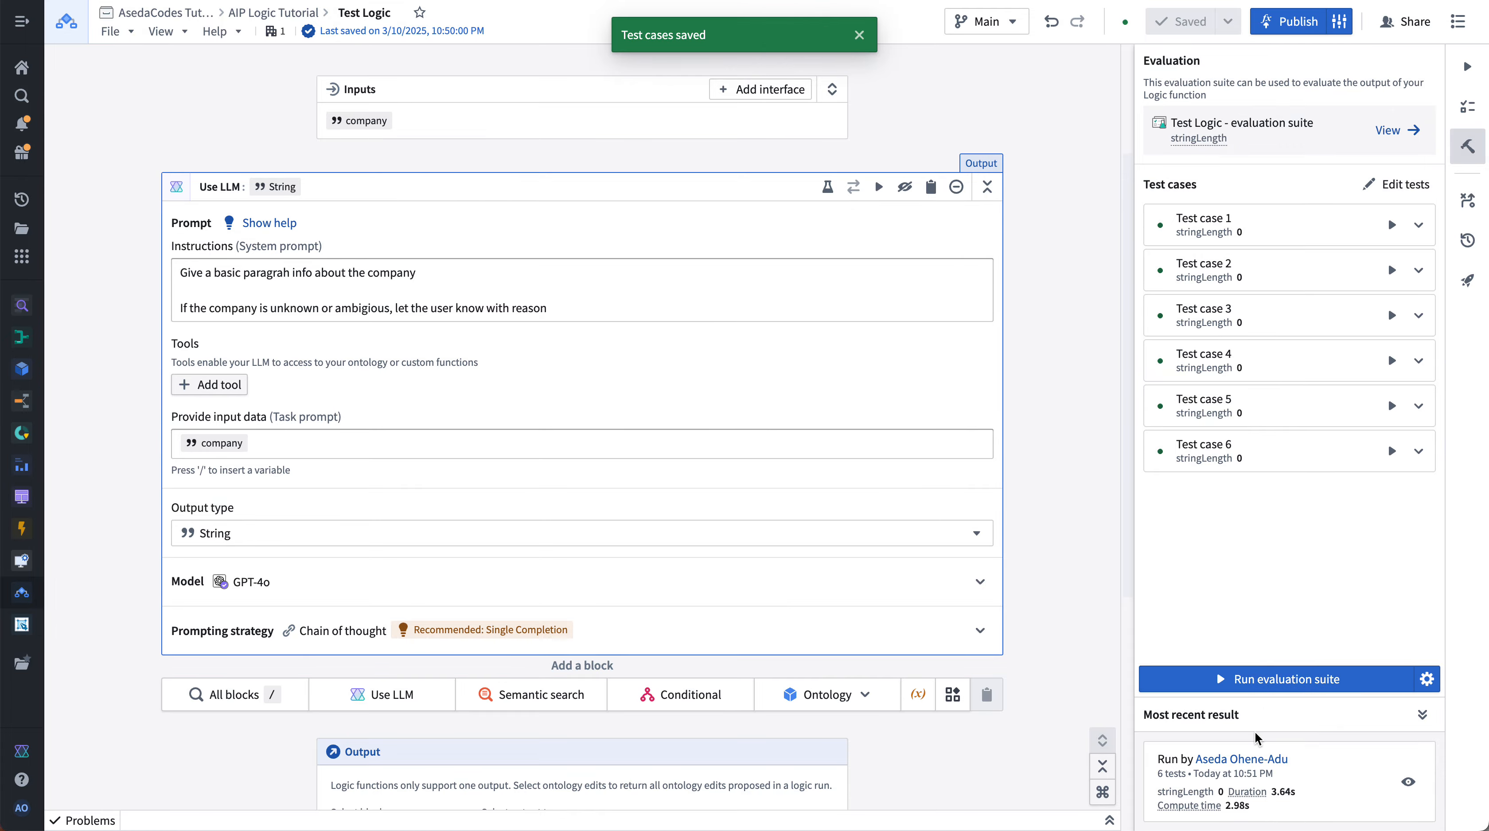
- Run the evaluation suite and open the most recent run's results
click(1244, 768)
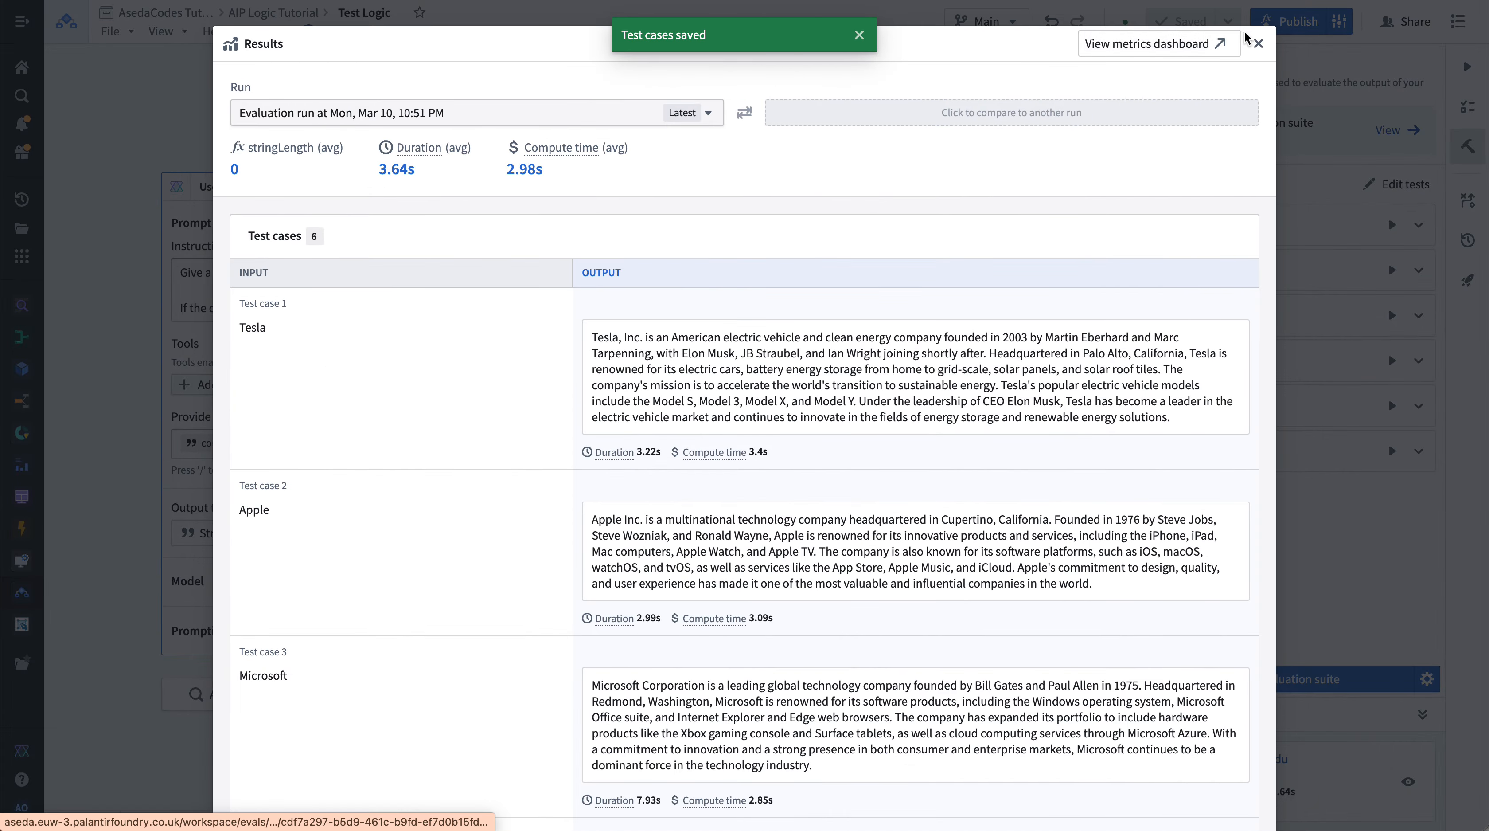
click(1259, 43)
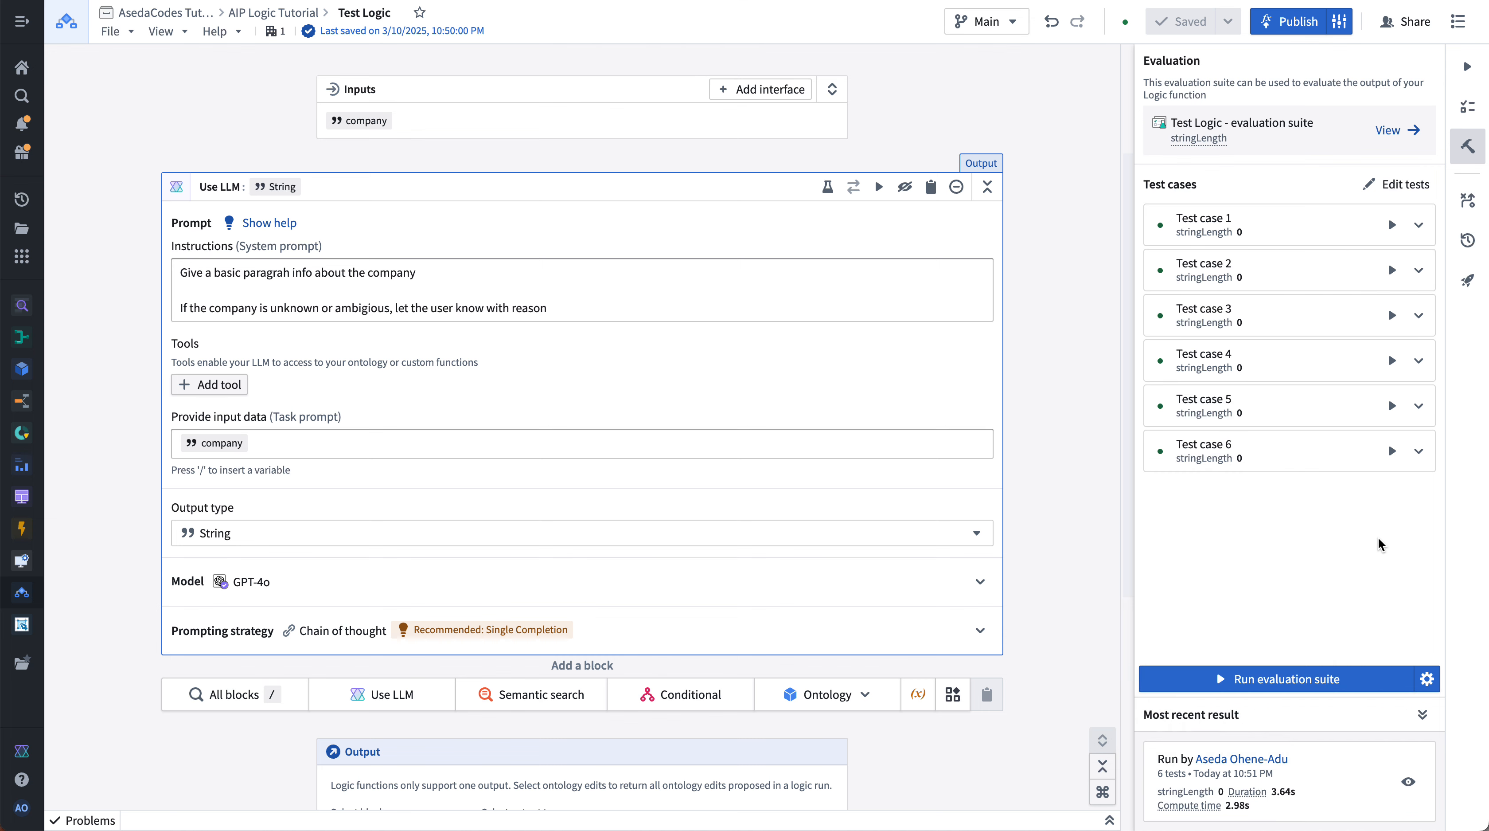
click(1337, 674)
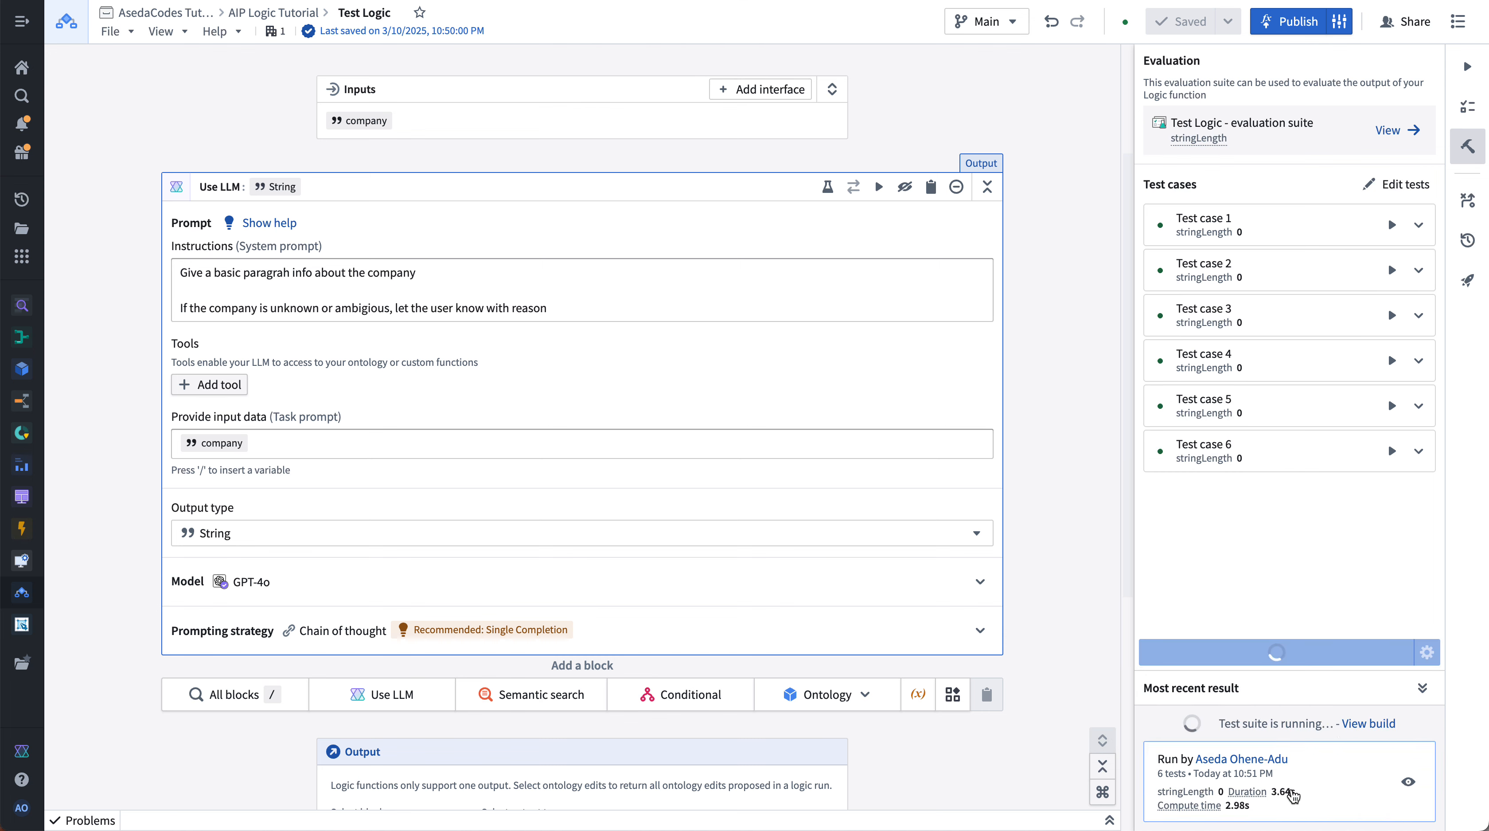
click(1409, 782)
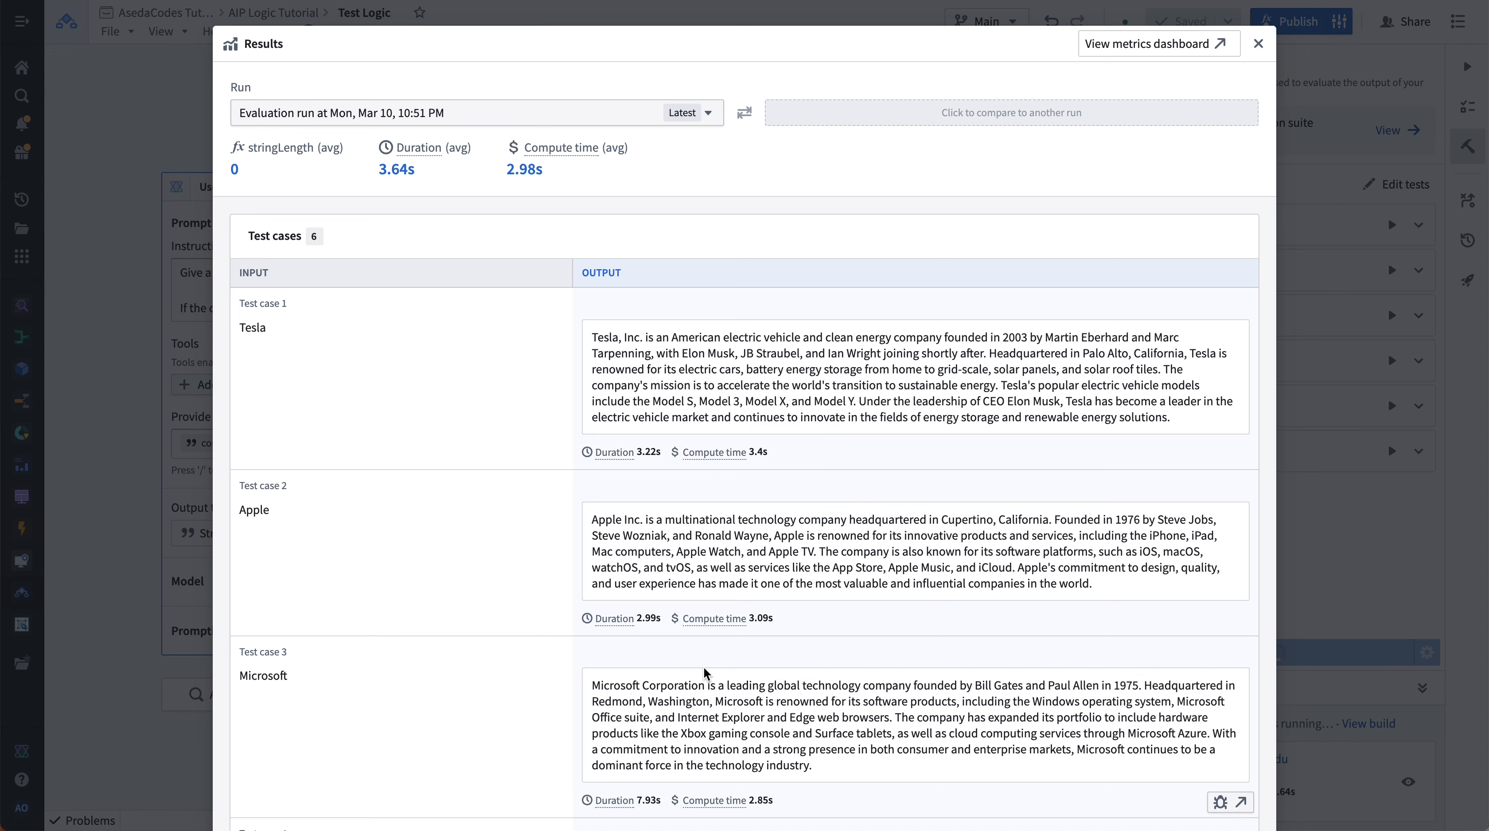
- Review each test case's output, duration and compute time in the run results
mouse_move(698, 621)
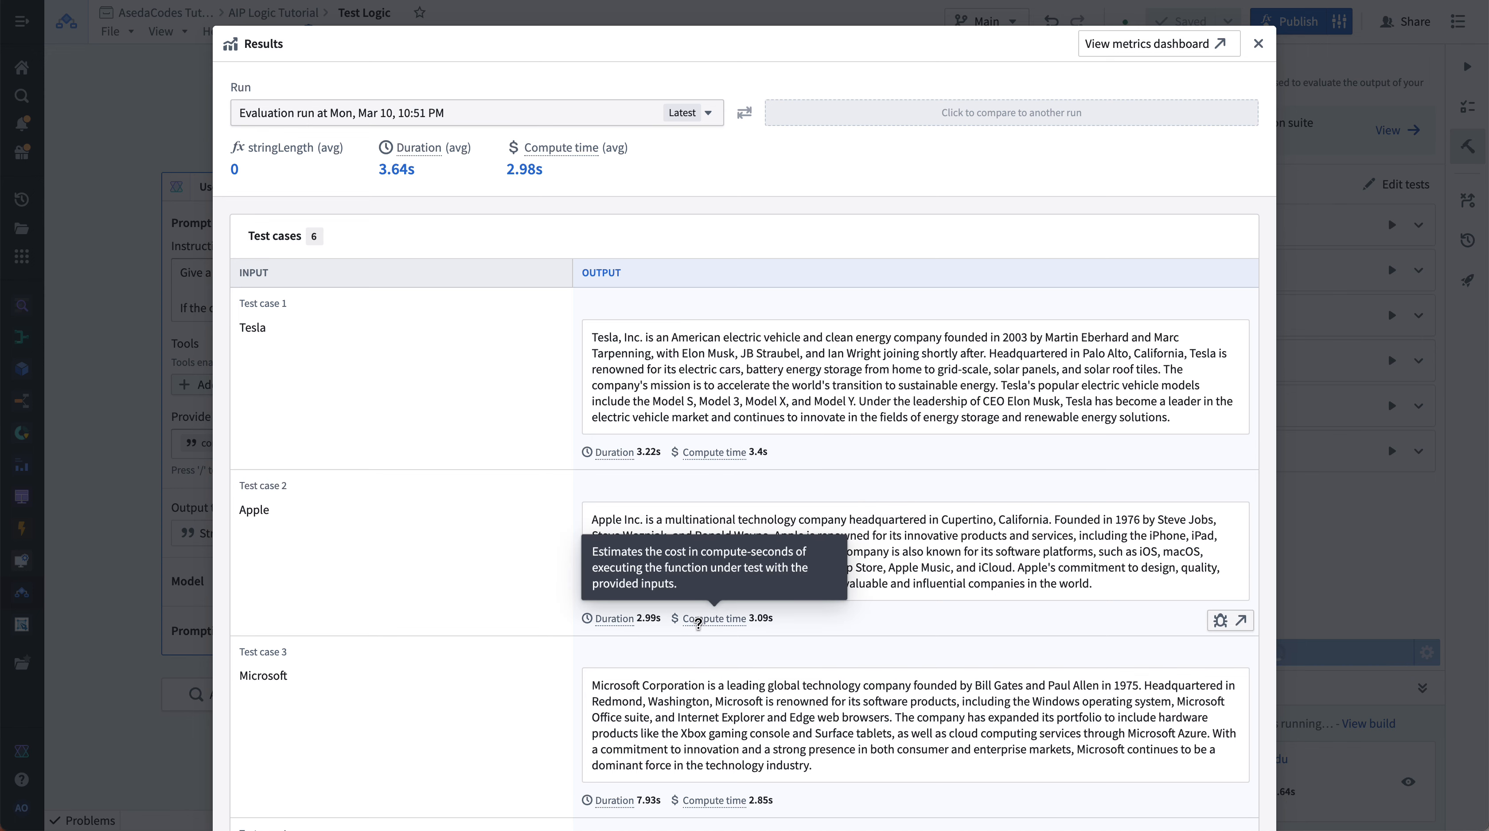
key(ctrl+plus)
key(ctrl+plus)
scroll(698, 621, down, 10)
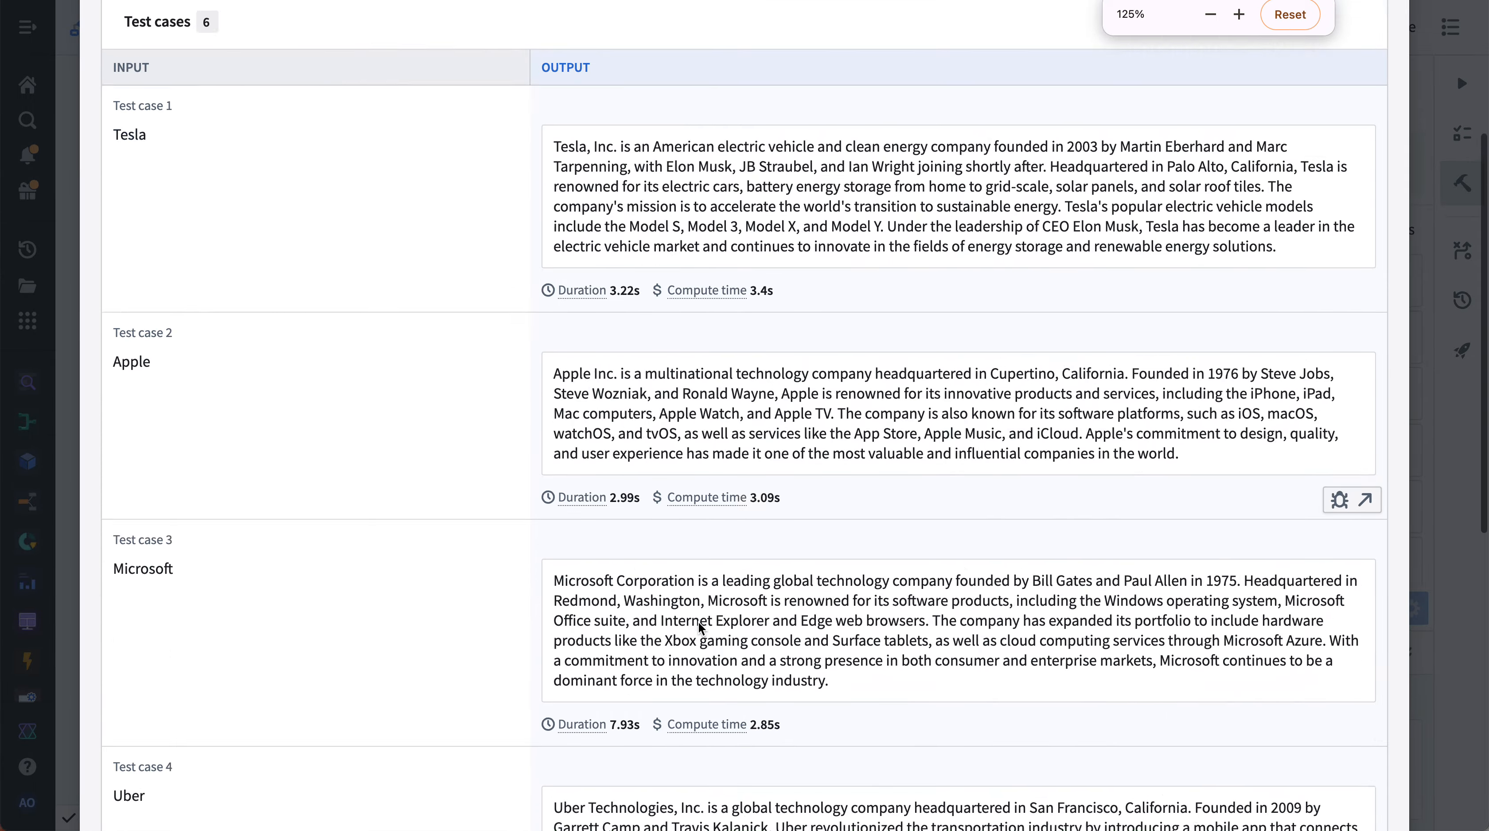
scroll(699, 622, down, 2)
scroll(698, 622, up, 12)
scroll(699, 622, down, 12)
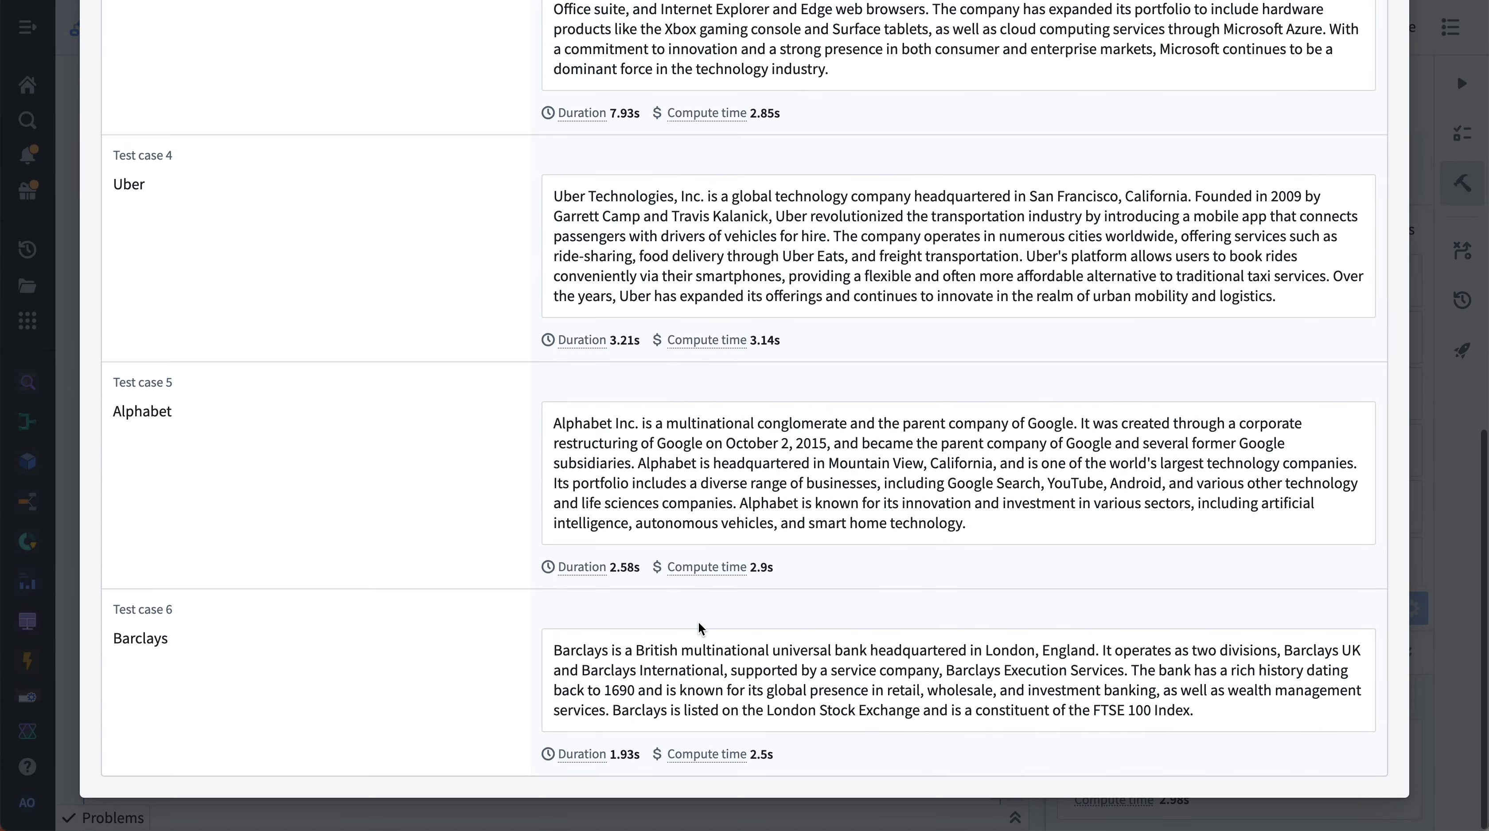
scroll(1173, 377, up, 12)
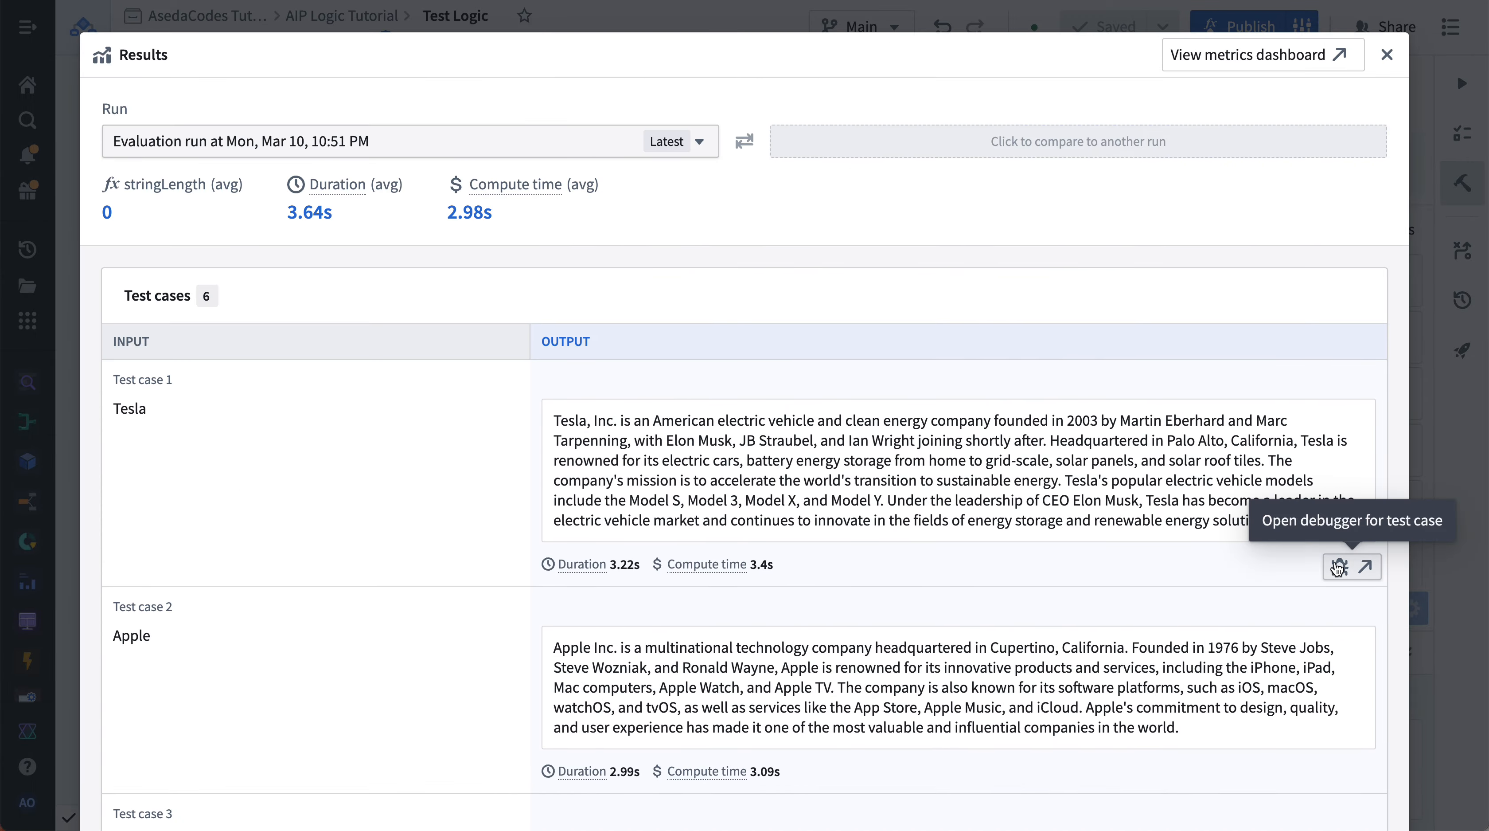
- Open the debugger for Test case 1 and inspect its trace messages and report selection
click(1340, 567)
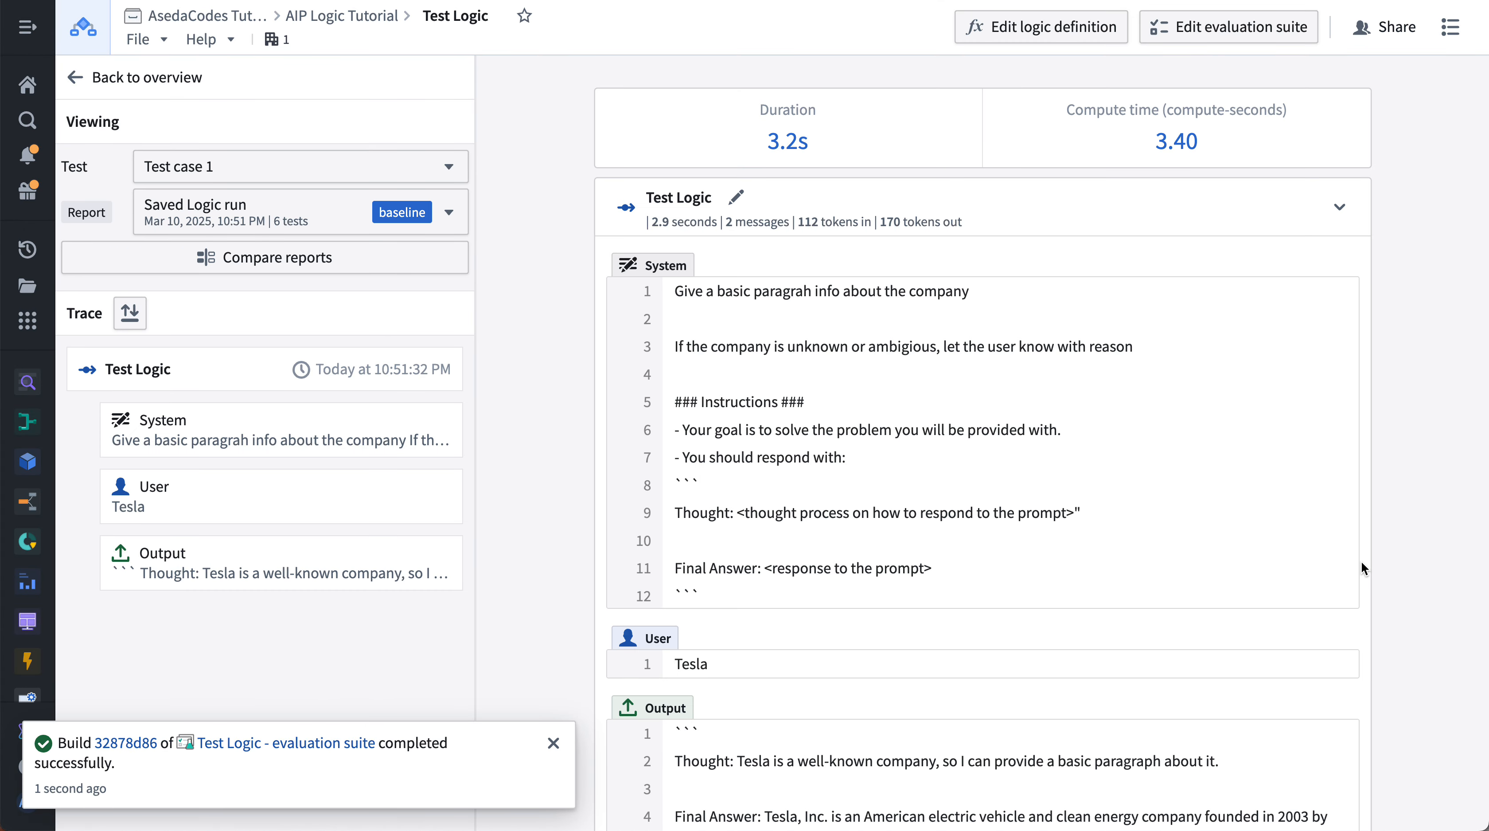
mouse_move(256, 207)
click(553, 743)
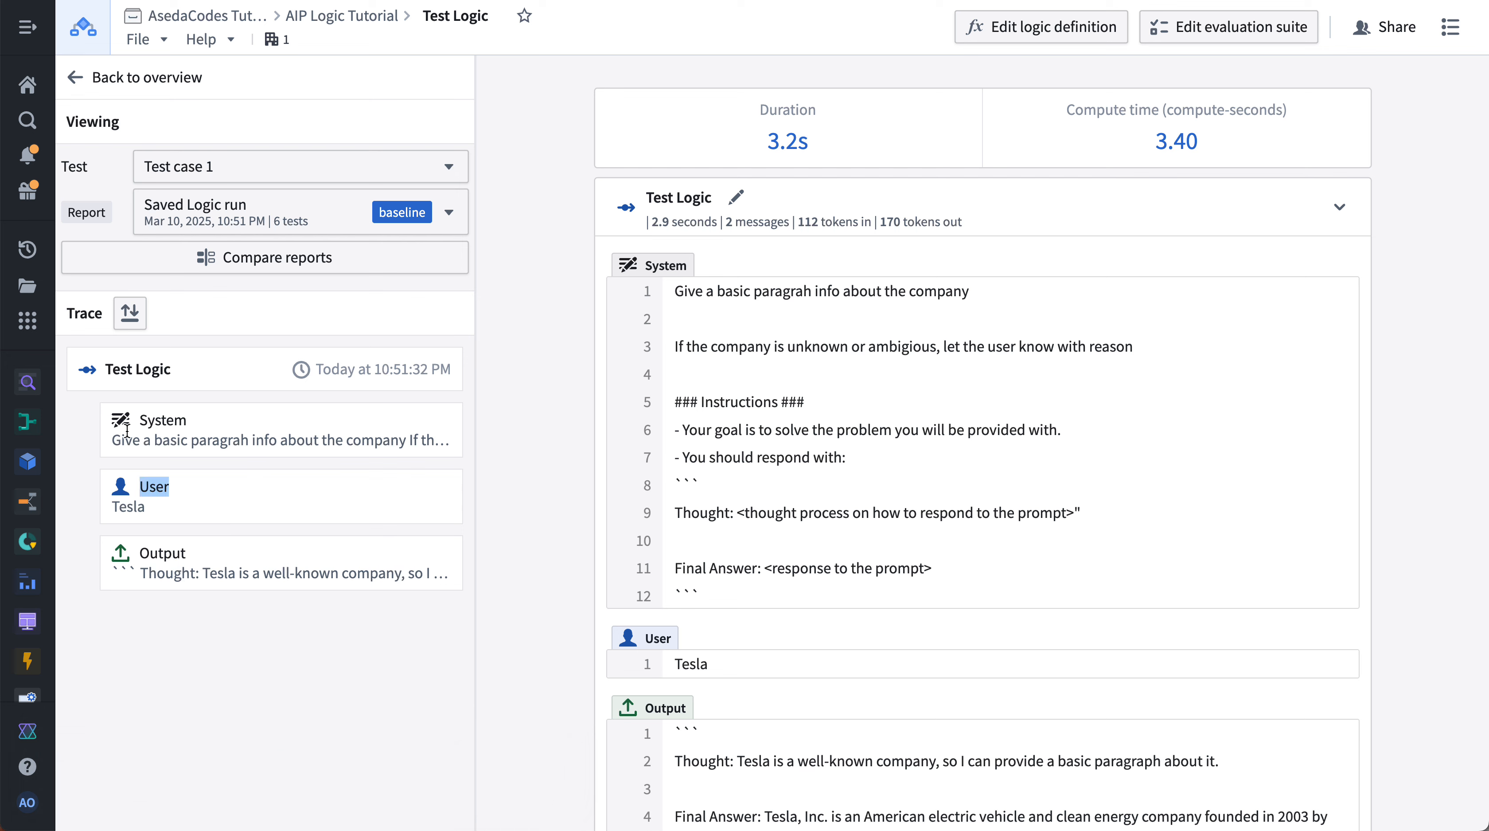
double_click(331, 448)
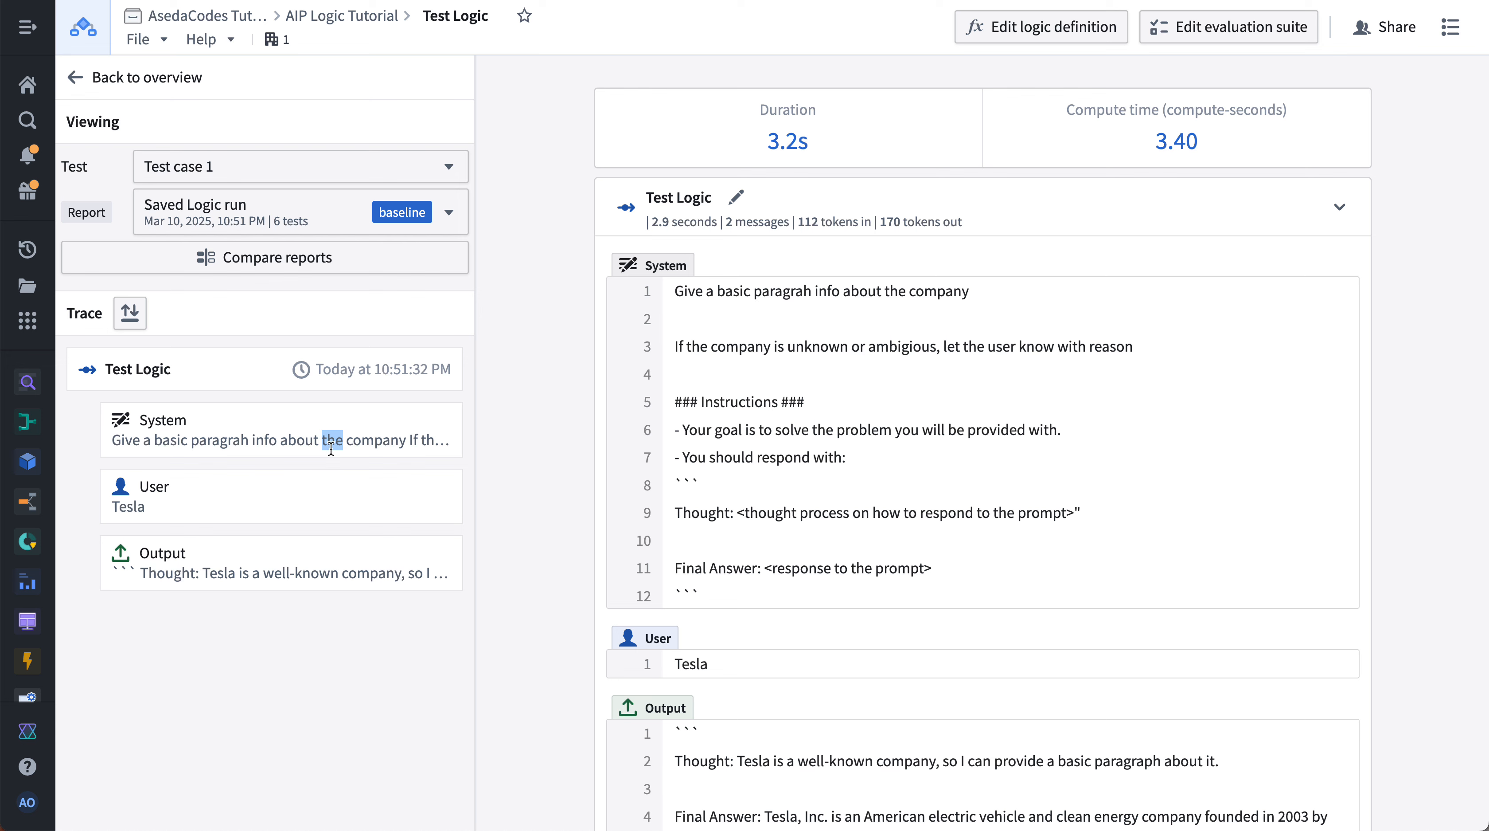
double_click(307, 575)
drag(161, 495, 133, 485)
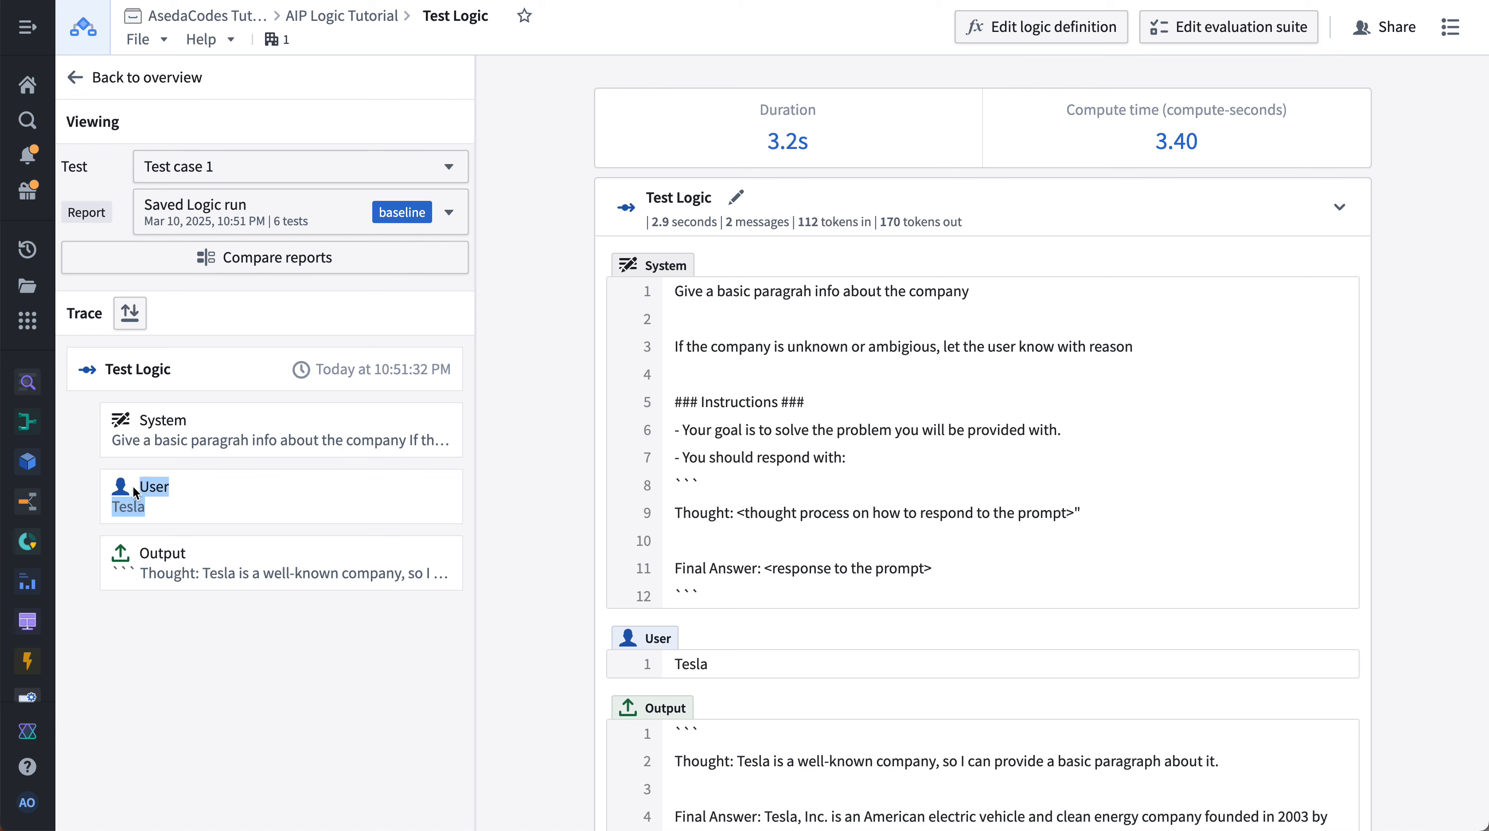
click(250, 205)
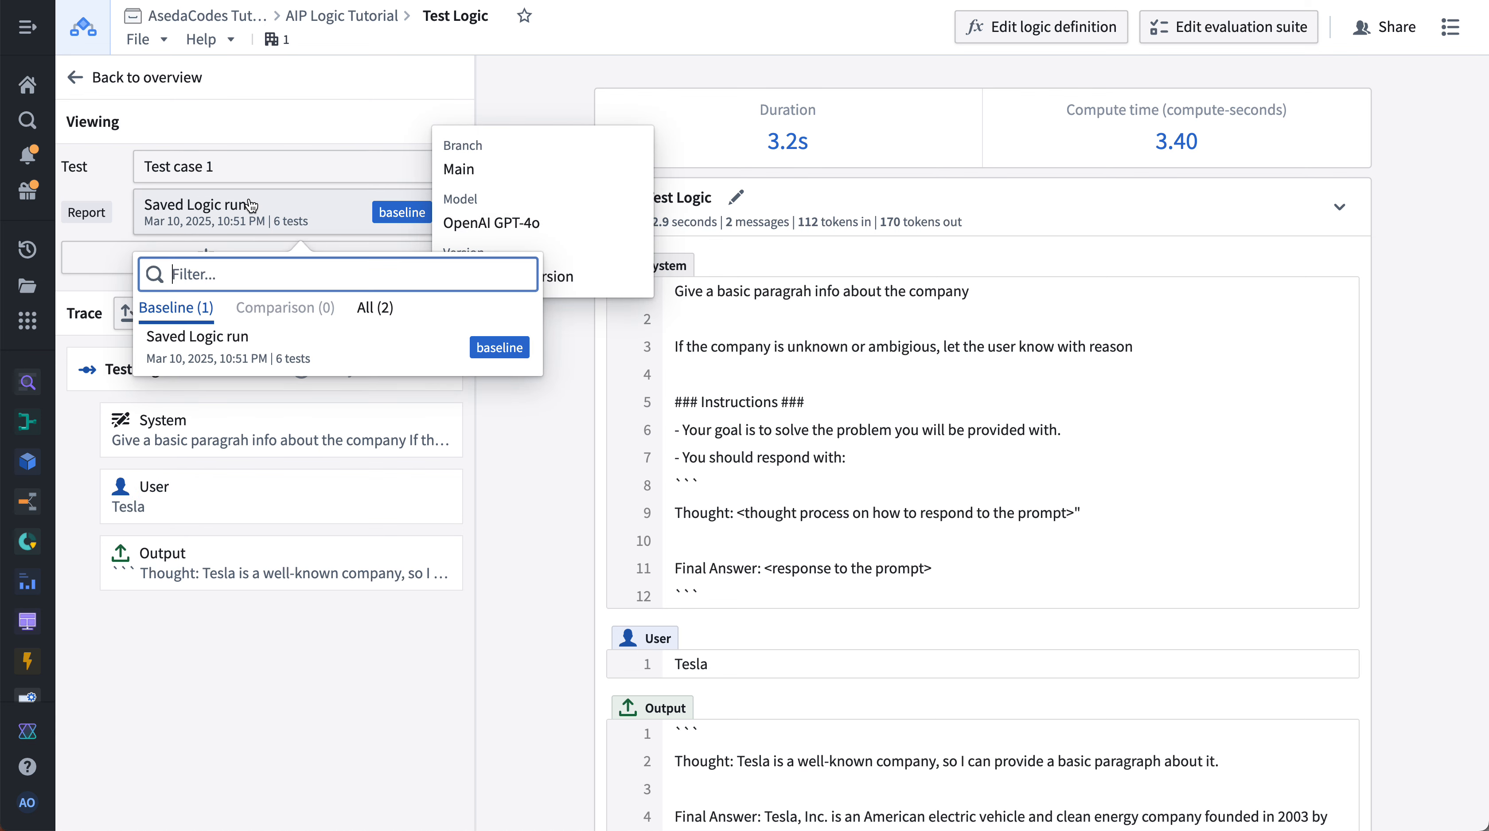
click(250, 205)
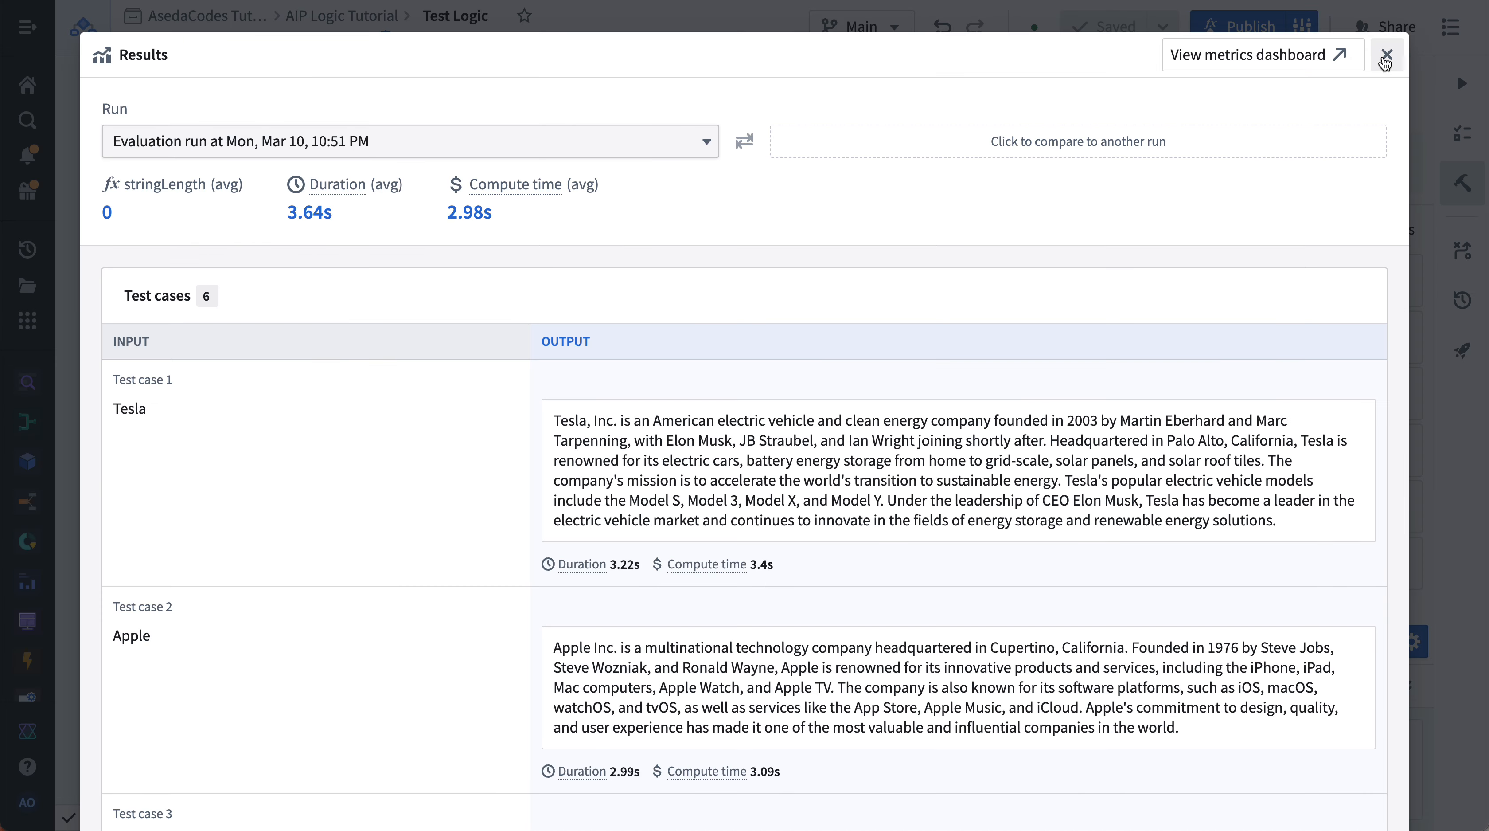
- Open the latest run's results, review each test case's stringLength, and compare it with the previous run
click(1386, 55)
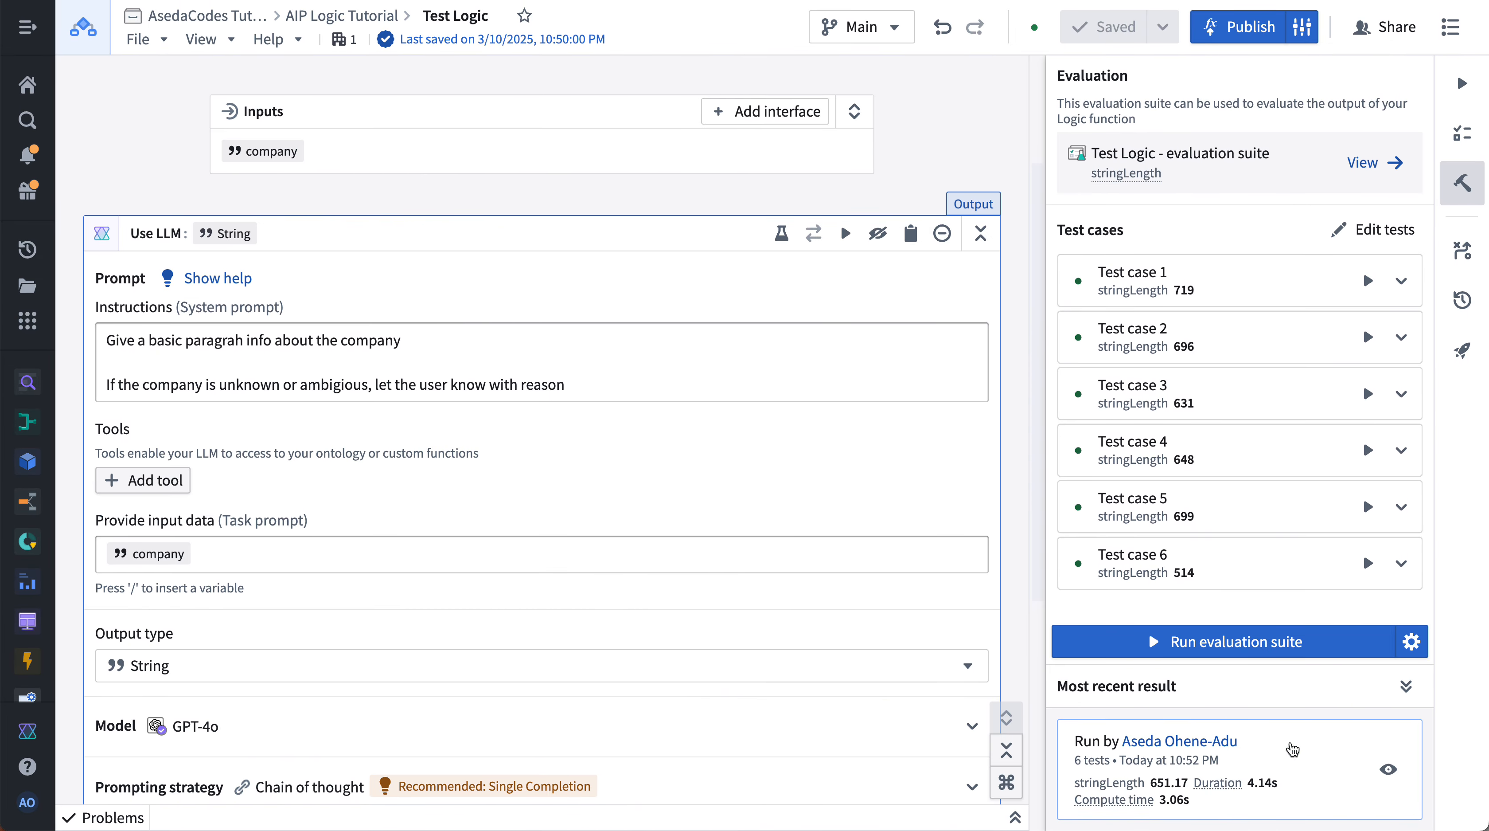
click(1389, 769)
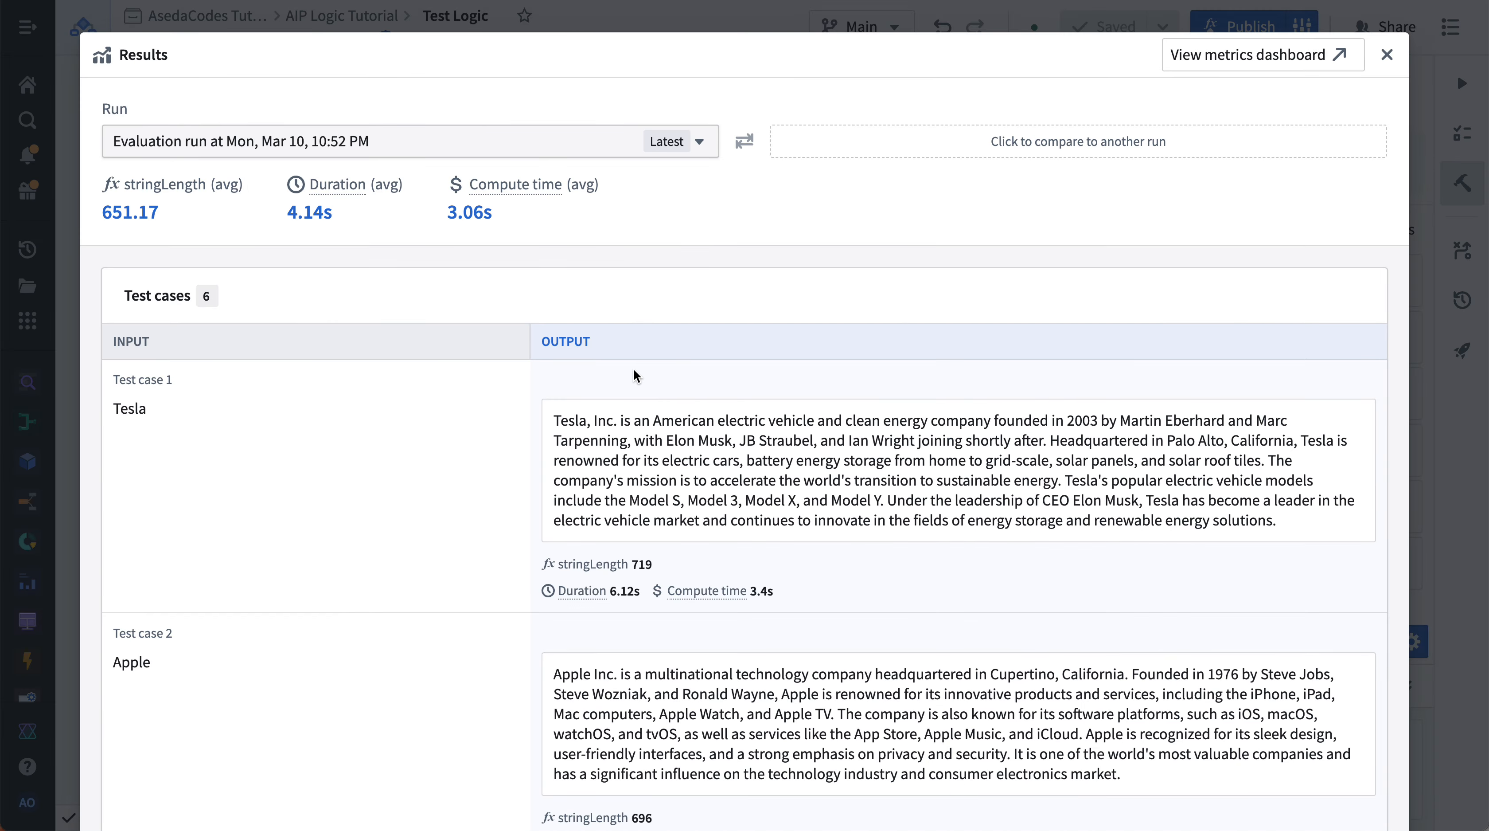
mouse_move(571, 590)
drag(559, 570, 938, 570)
scroll(935, 567, down, 10)
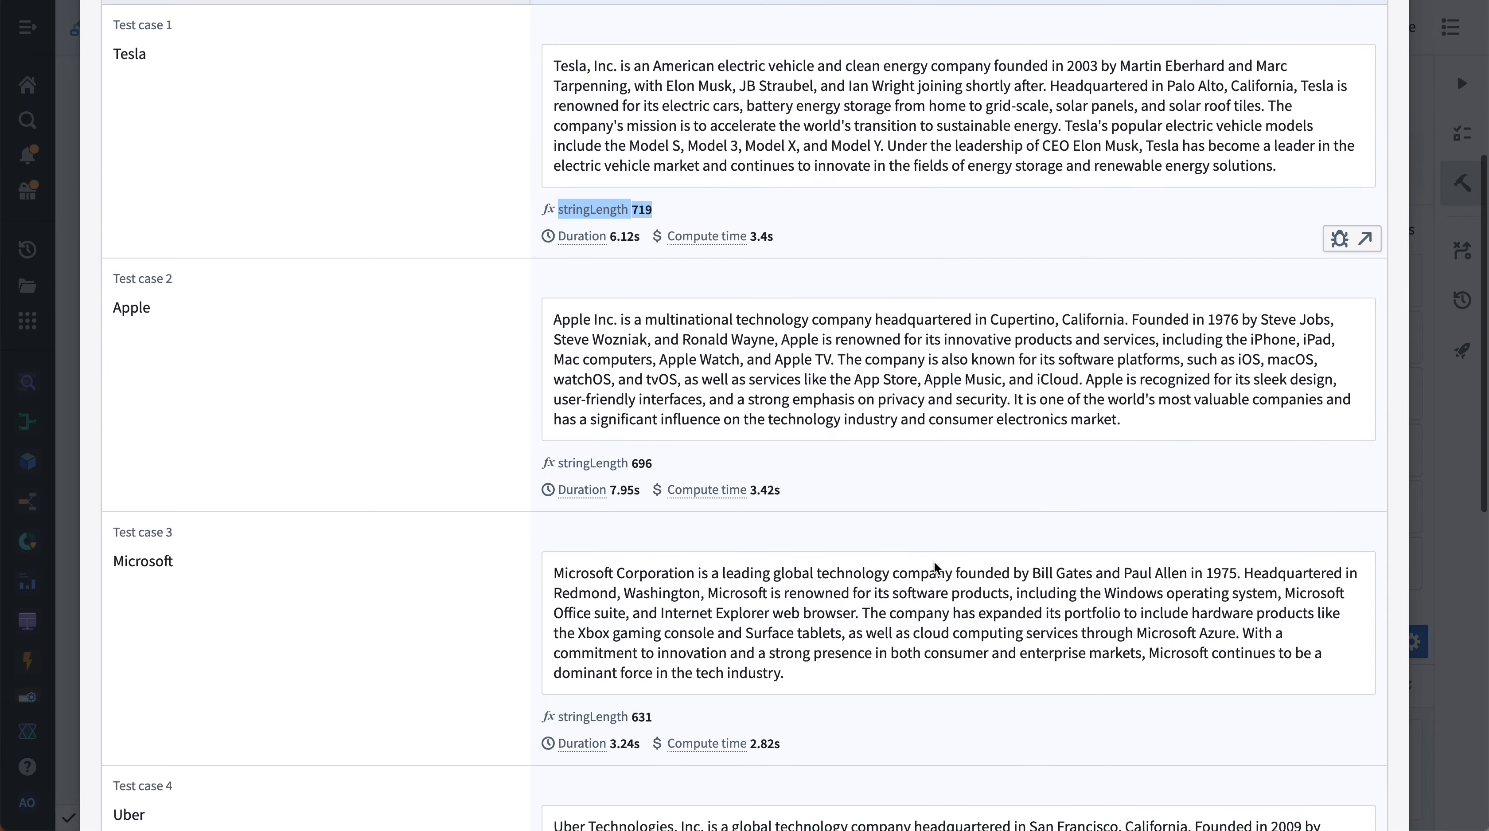
scroll(934, 562, up, 10)
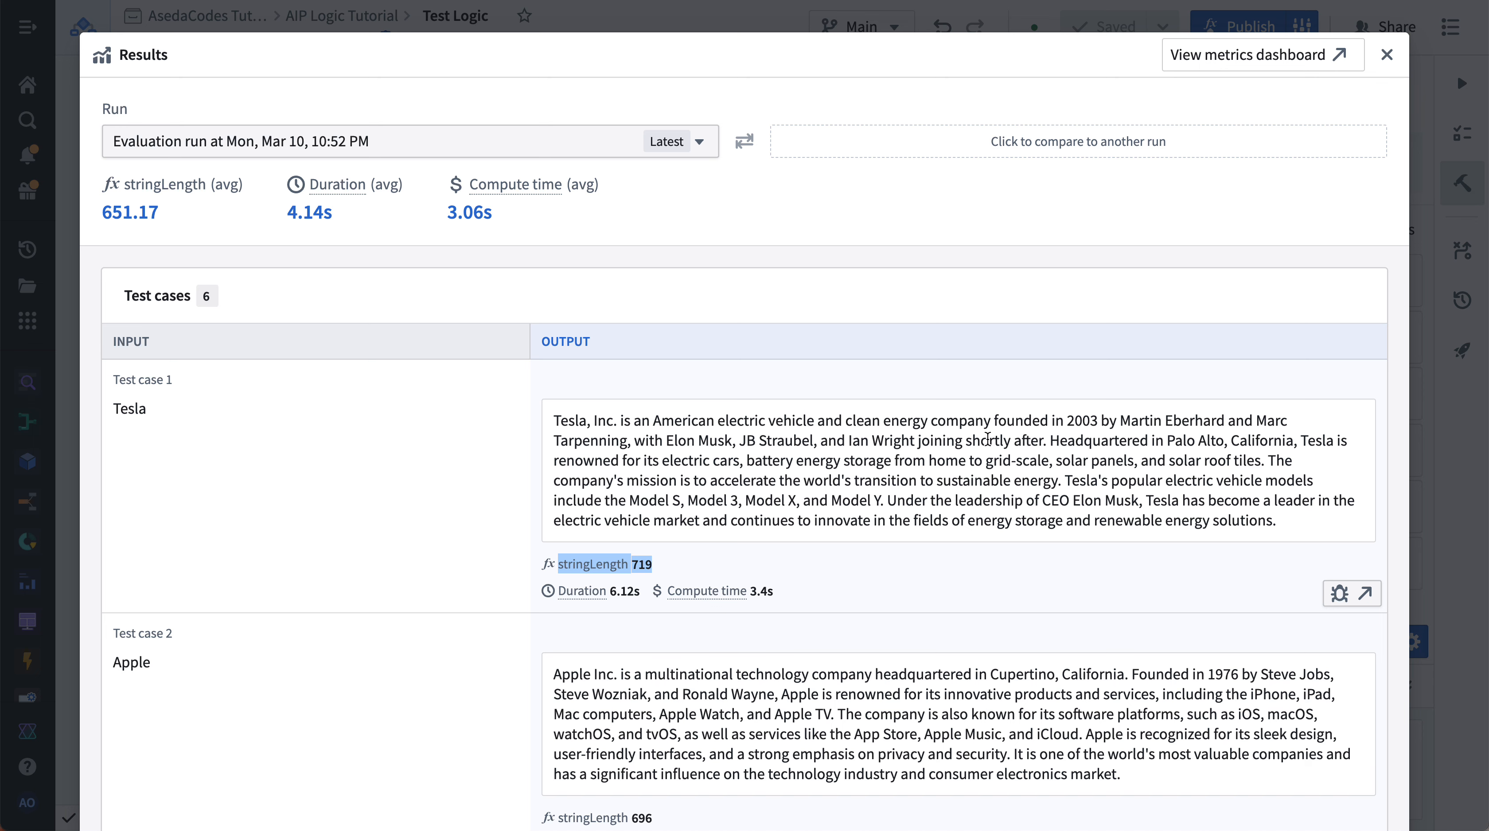
click(866, 141)
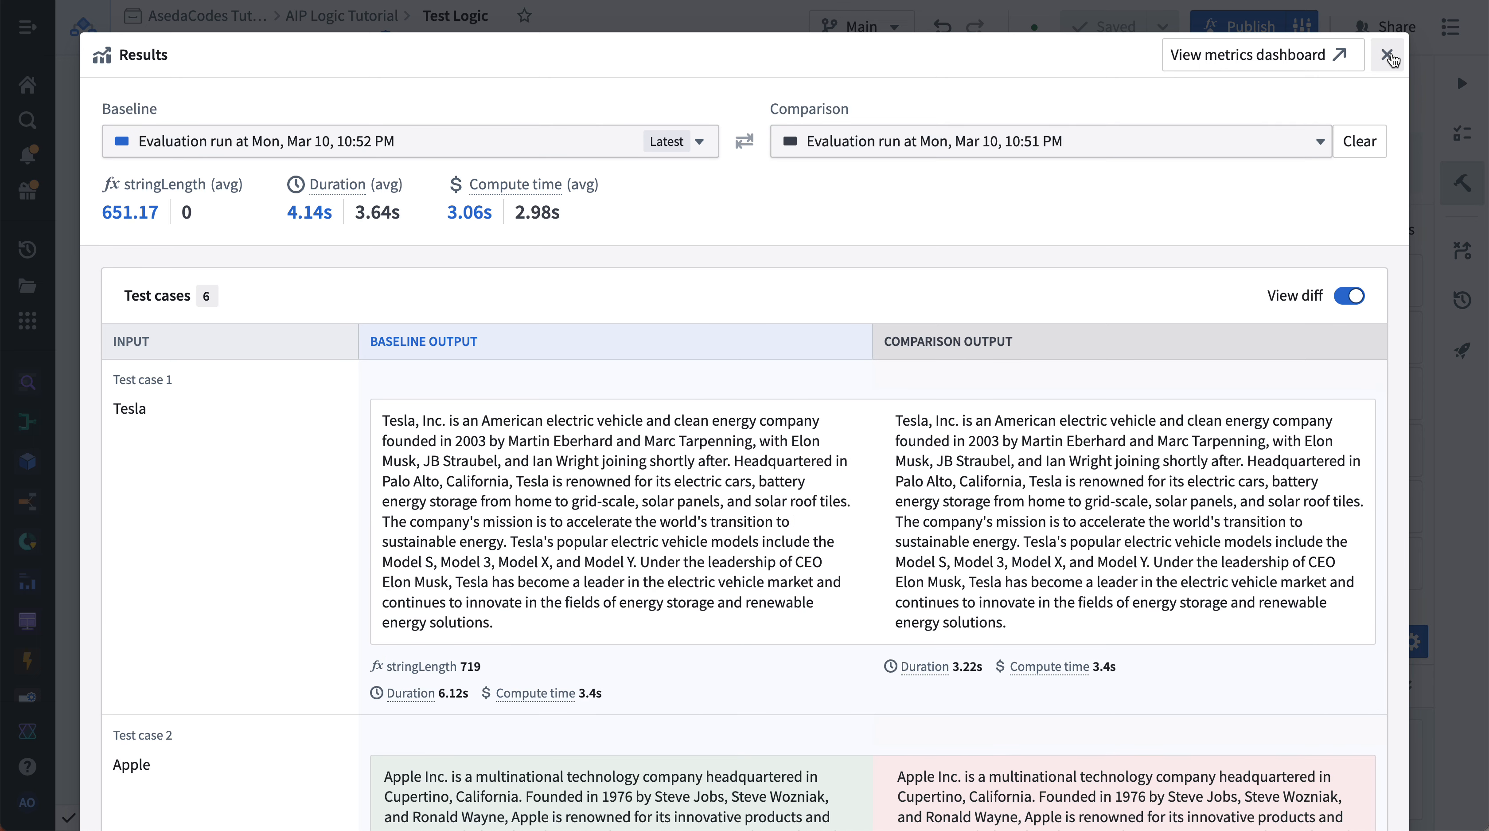
click(1387, 55)
- Run the evaluation suite again and compare the new run's results against the previous run
click(1236, 609)
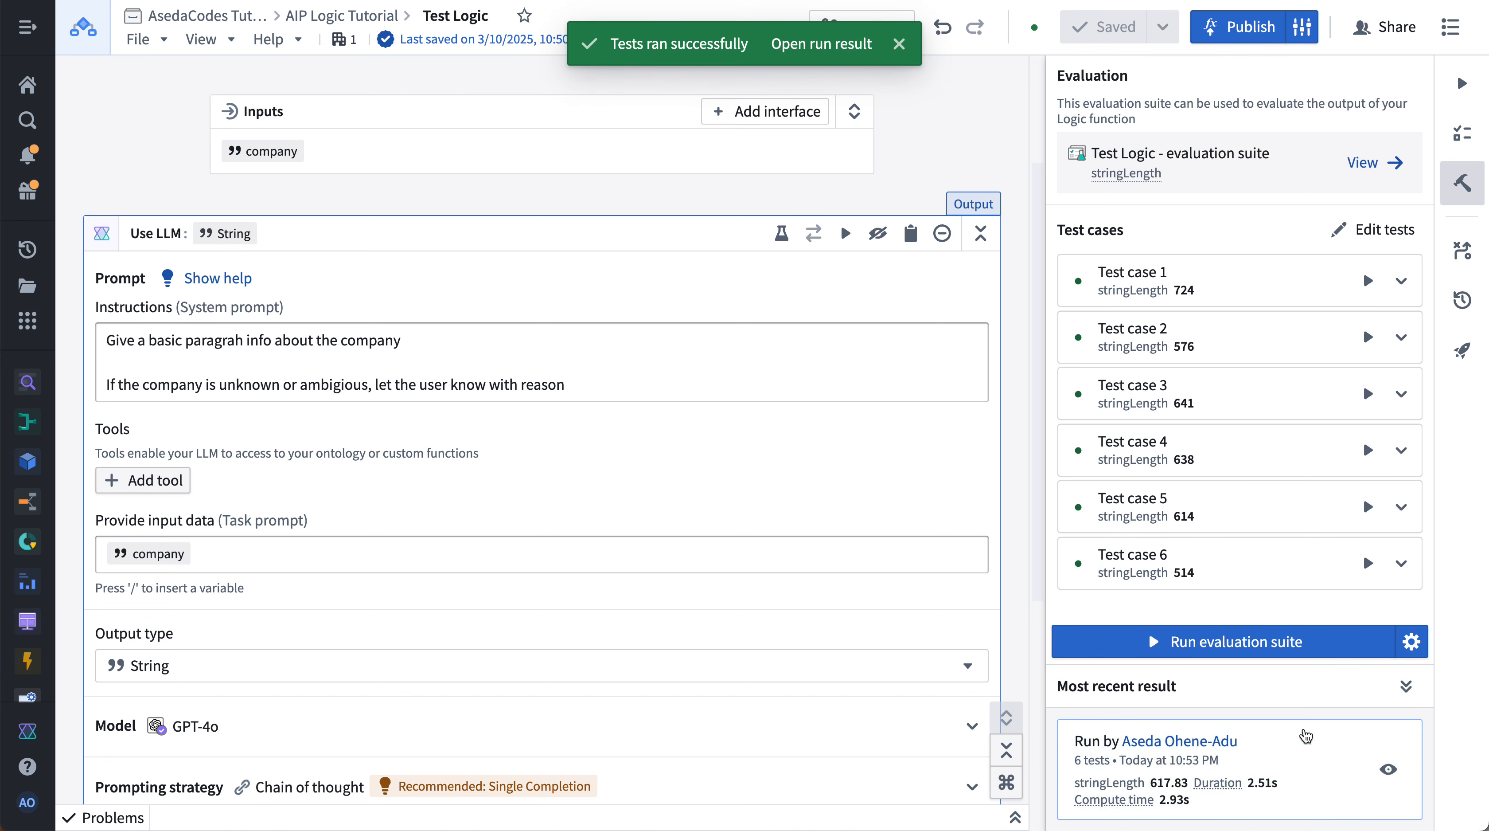
click(1388, 769)
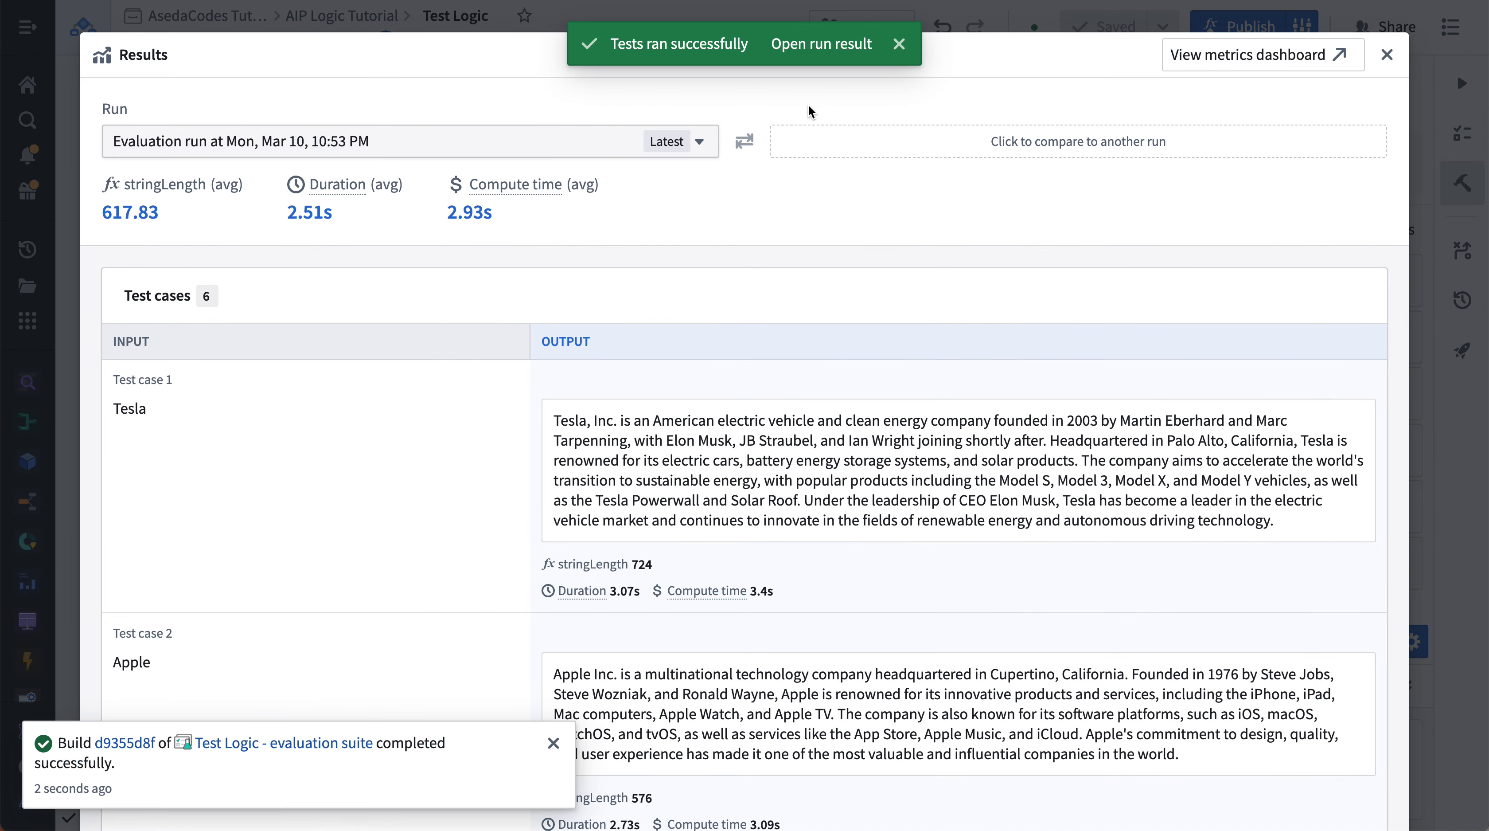
click(812, 142)
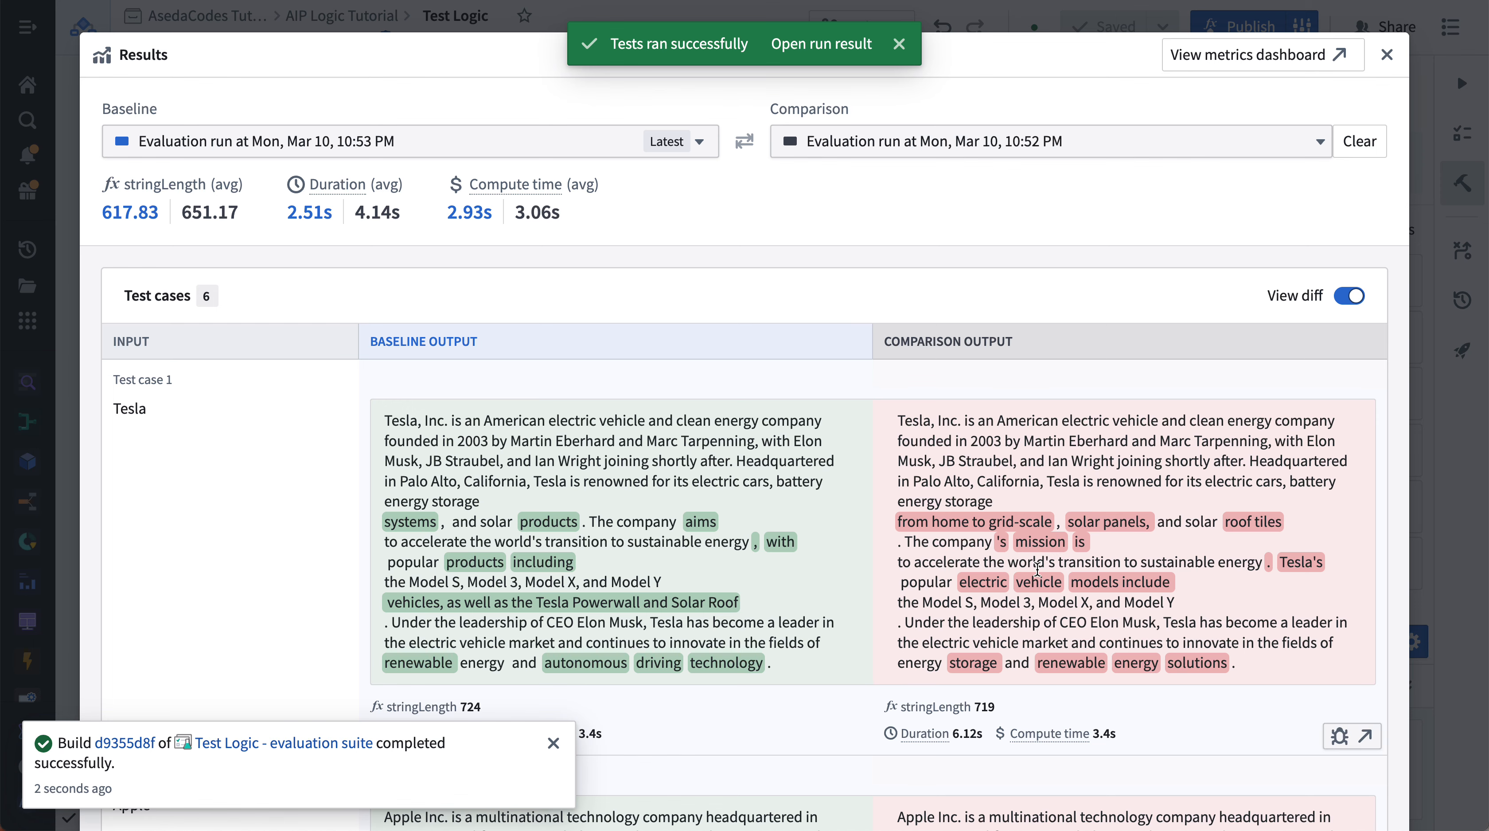
- Scroll through the baseline and comparison output diffs for each test case
scroll(1038, 570, down, 2)
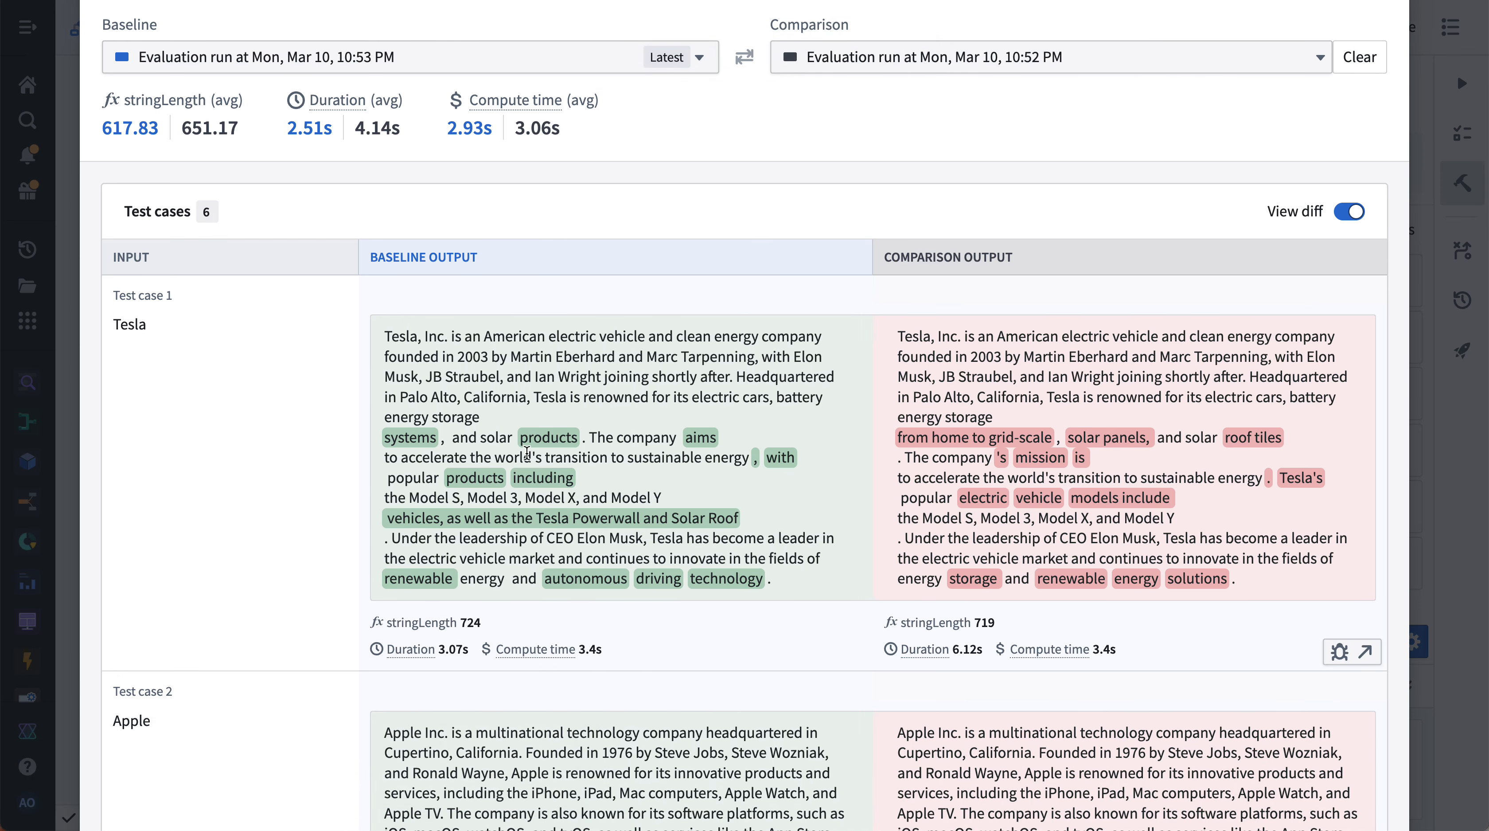
scroll(456, 467, down, 8)
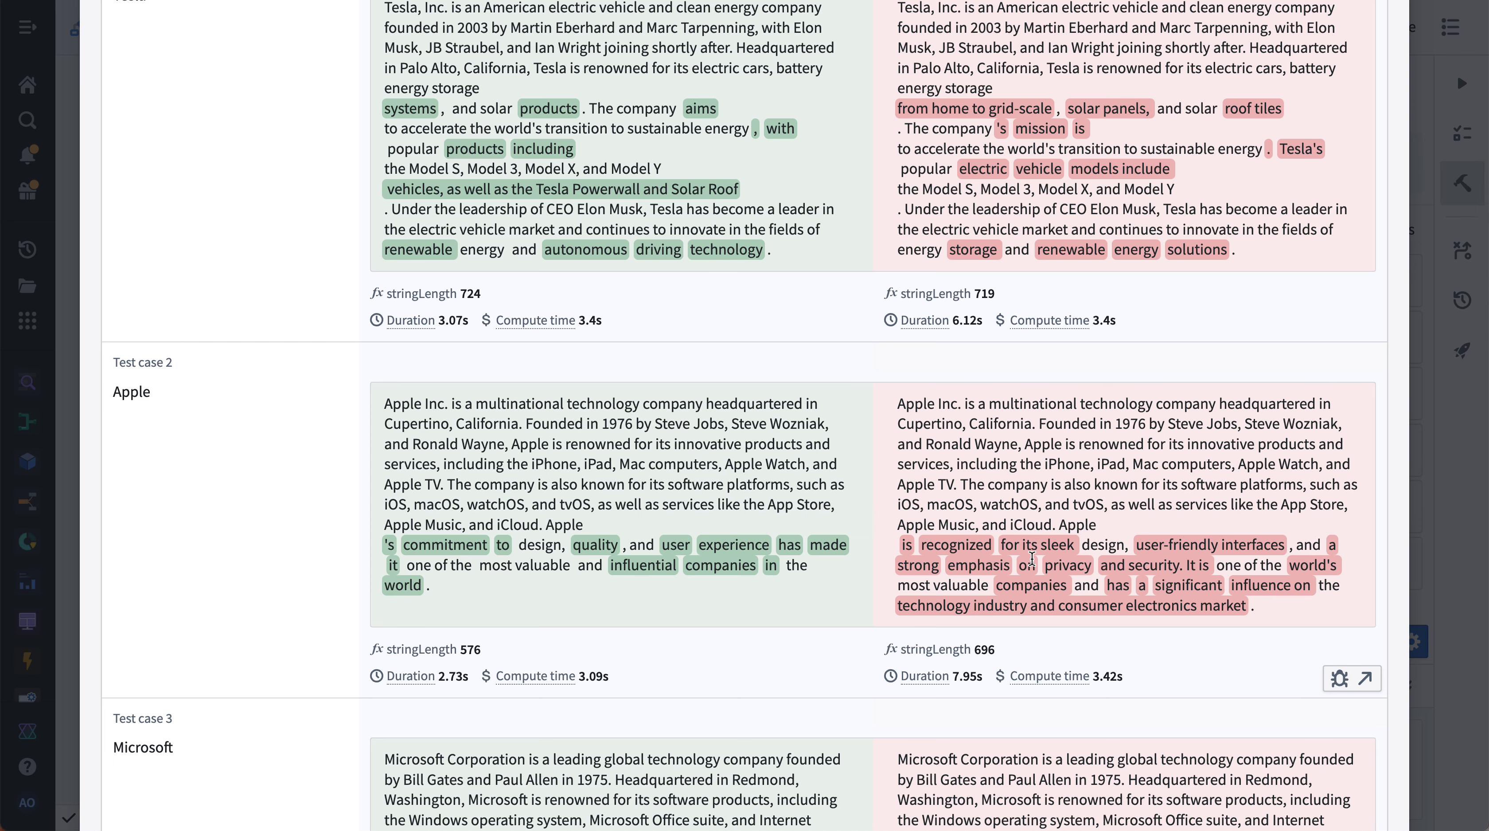
scroll(1032, 557, down, 4)
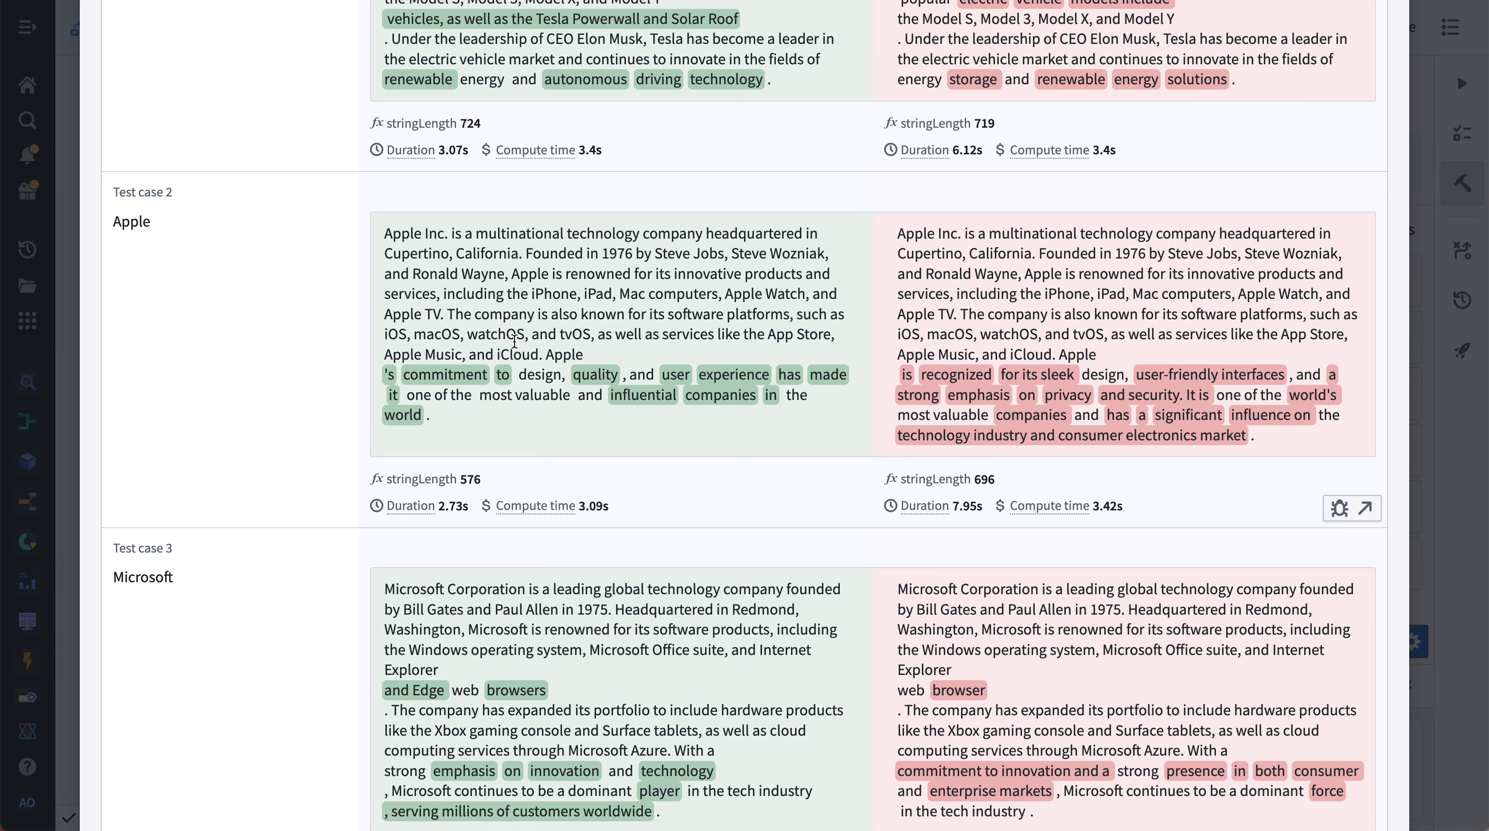
scroll(922, 250, down, 8)
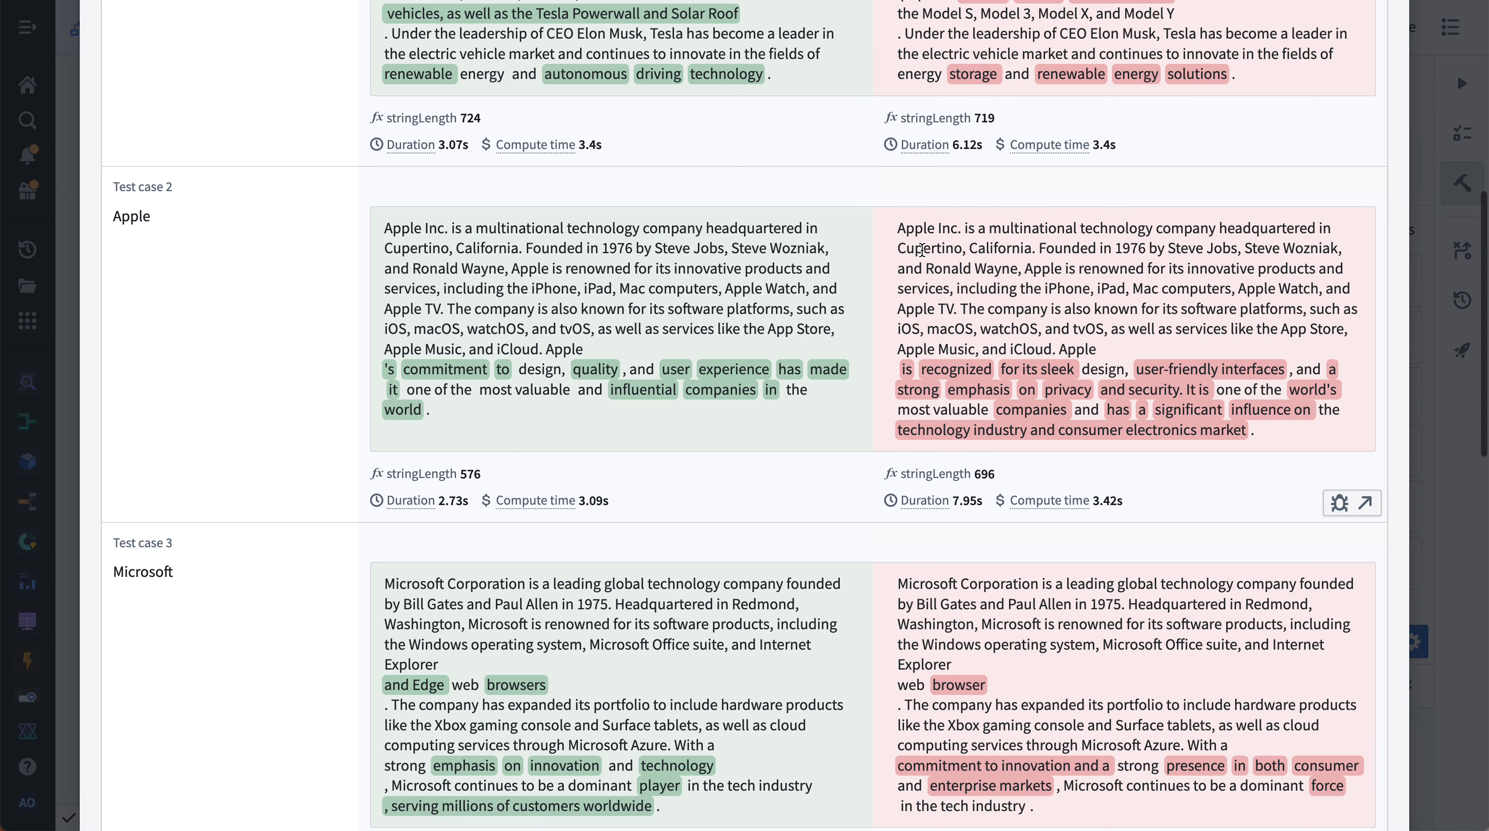
scroll(923, 250, down, 12)
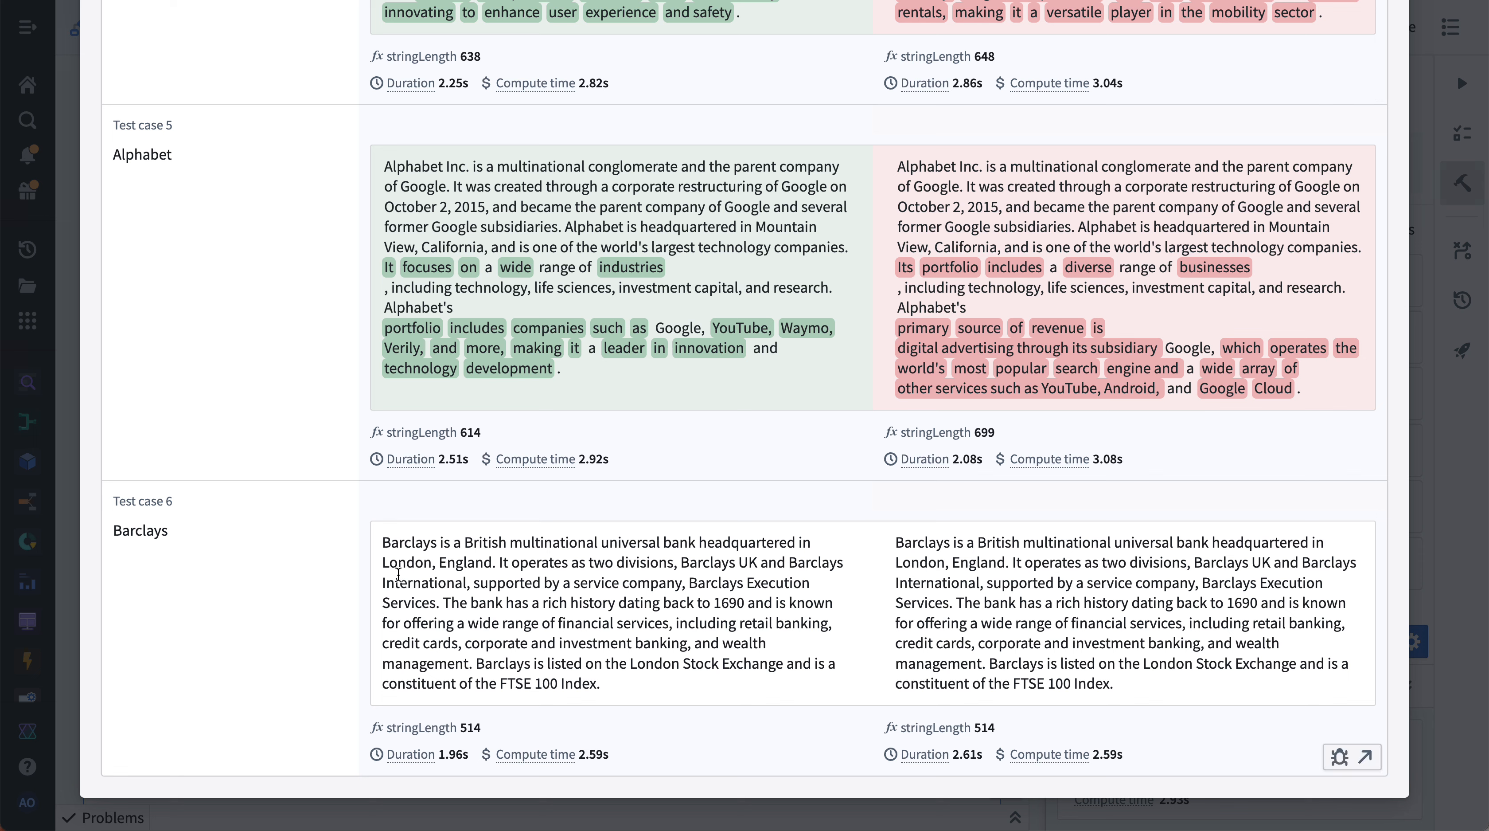
drag(382, 542, 720, 709)
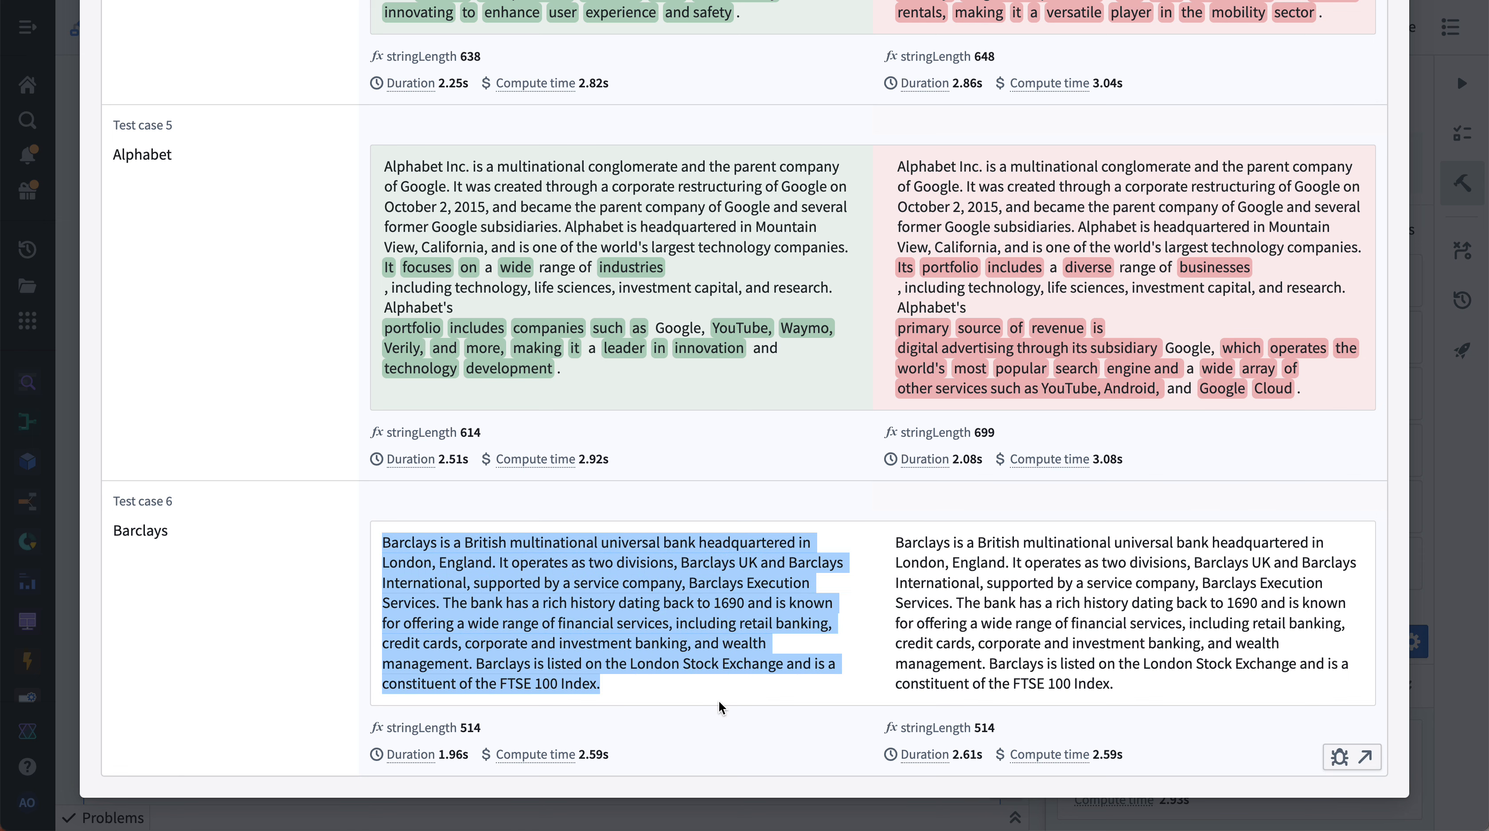
scroll(1230, 717, up, 20)
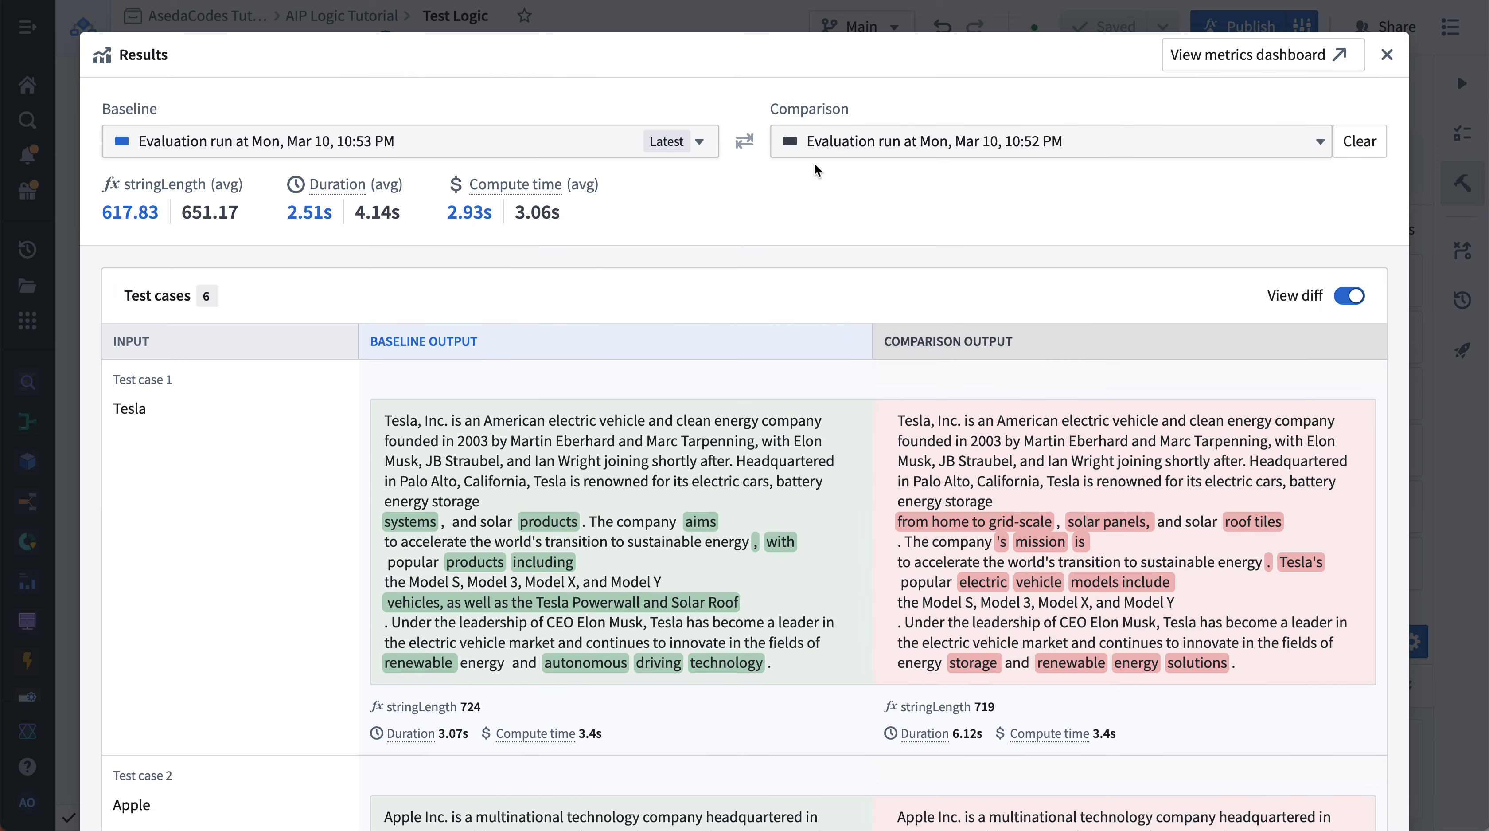
- Switch the comparison to the 10:51 PM evaluation run and close the results
click(817, 144)
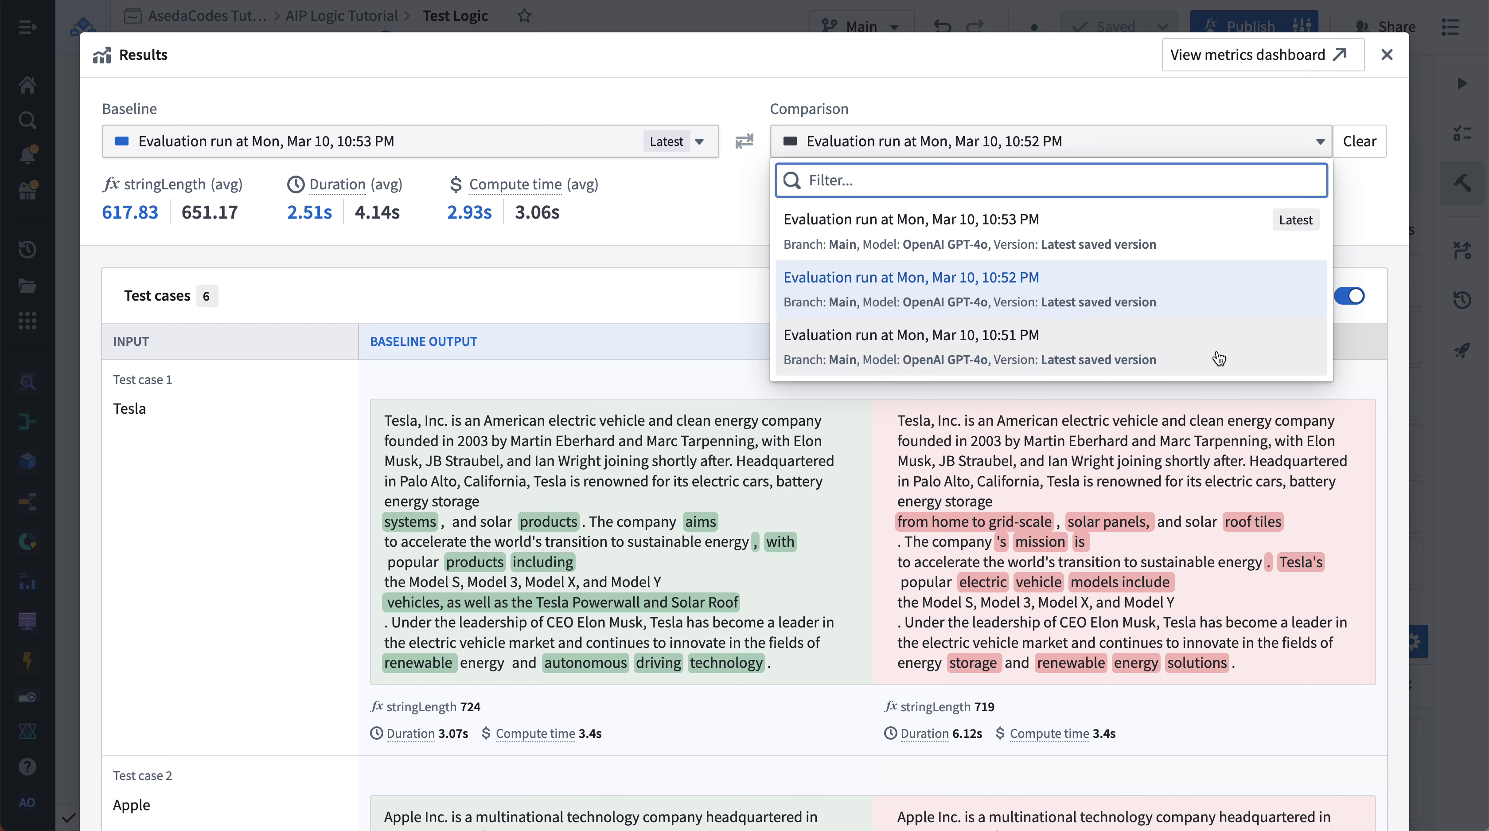
click(1219, 358)
click(1387, 51)
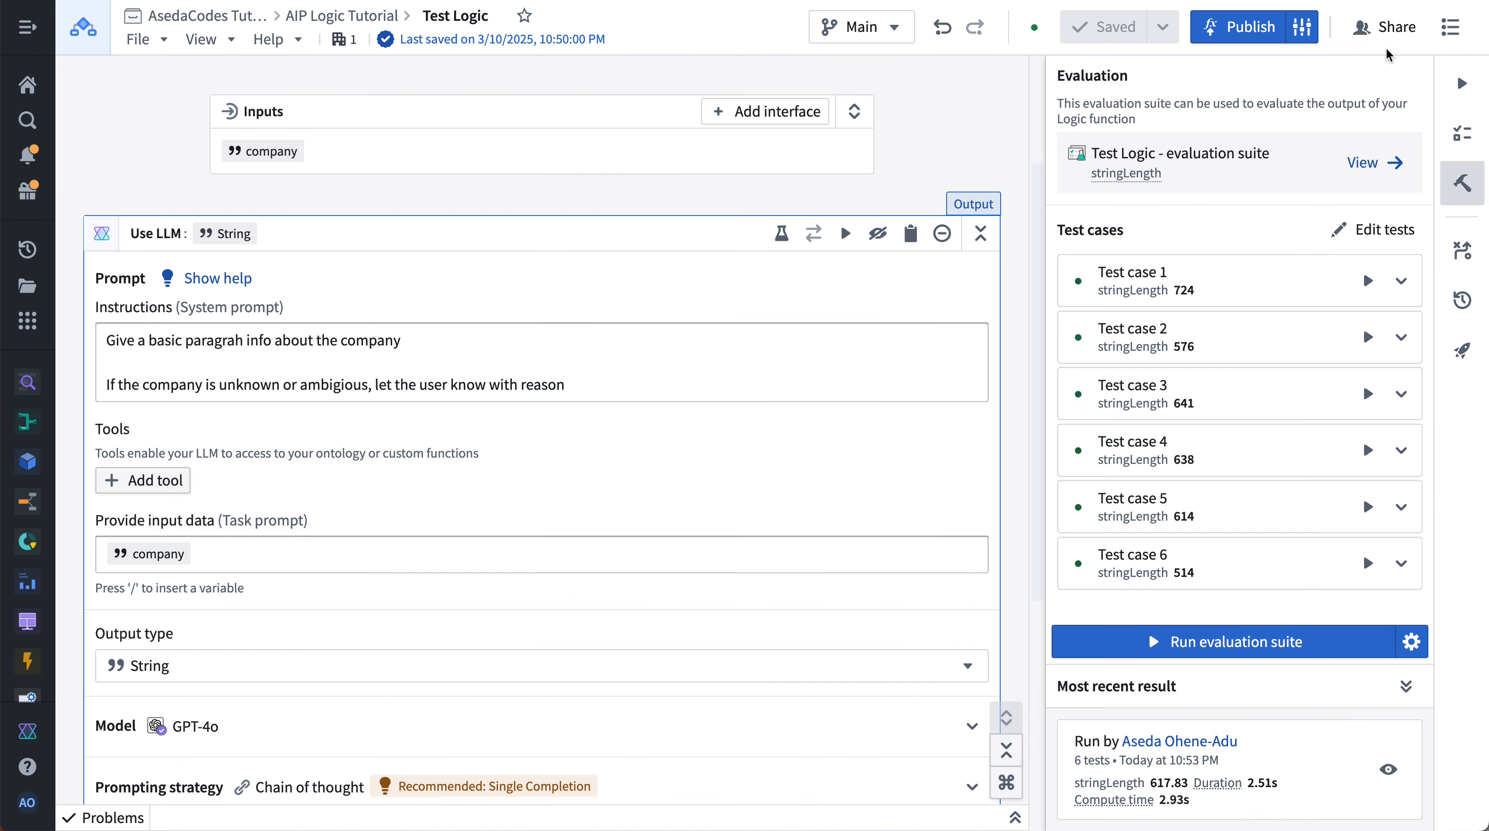
- Change the Use LLM block's model to Anthropic Claude 3.5 Sonnet
scroll(638, 470, down, 5)
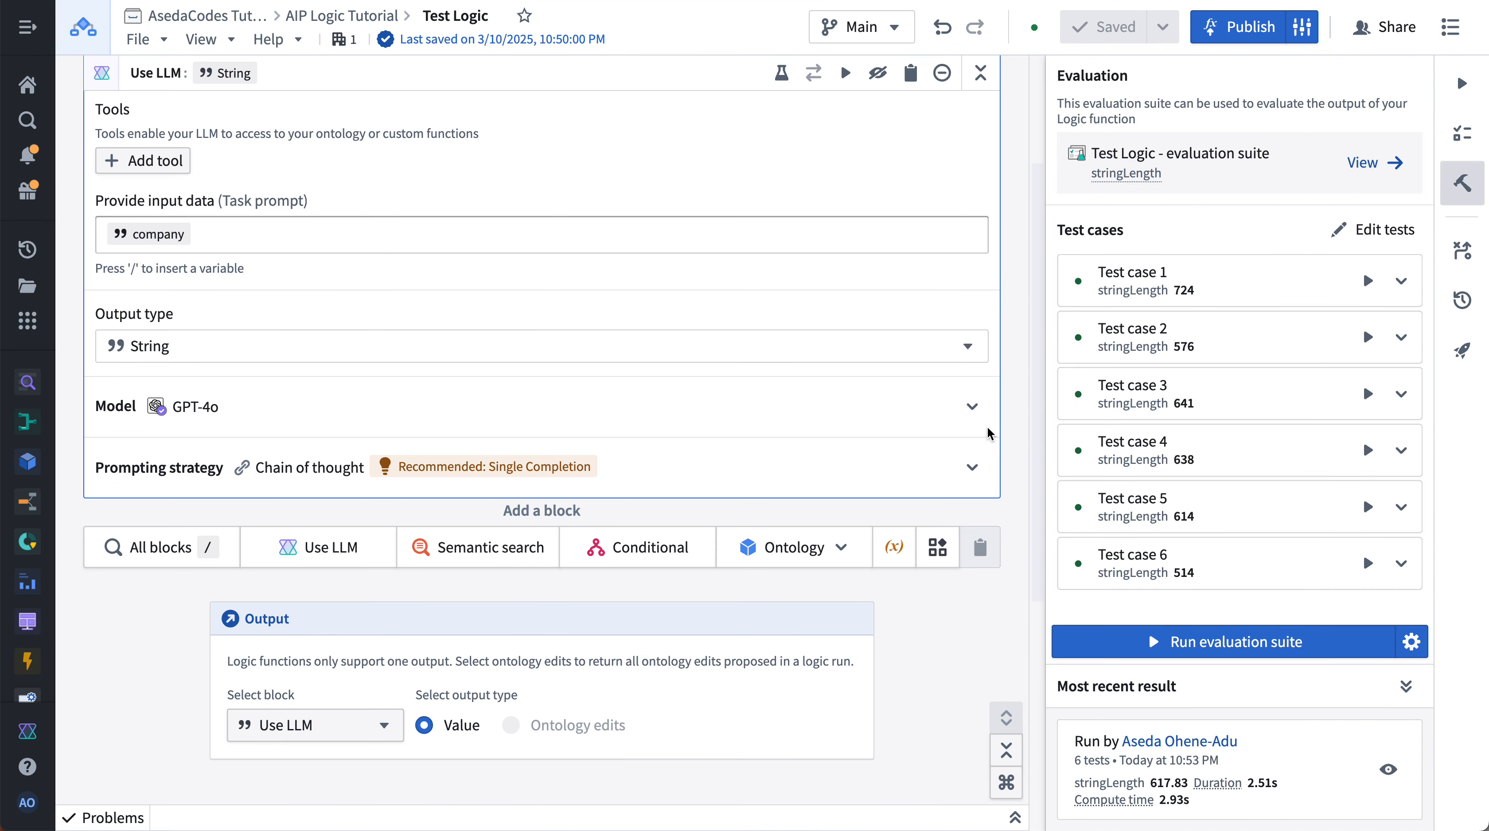
click(972, 406)
scroll(590, 550, down, 3)
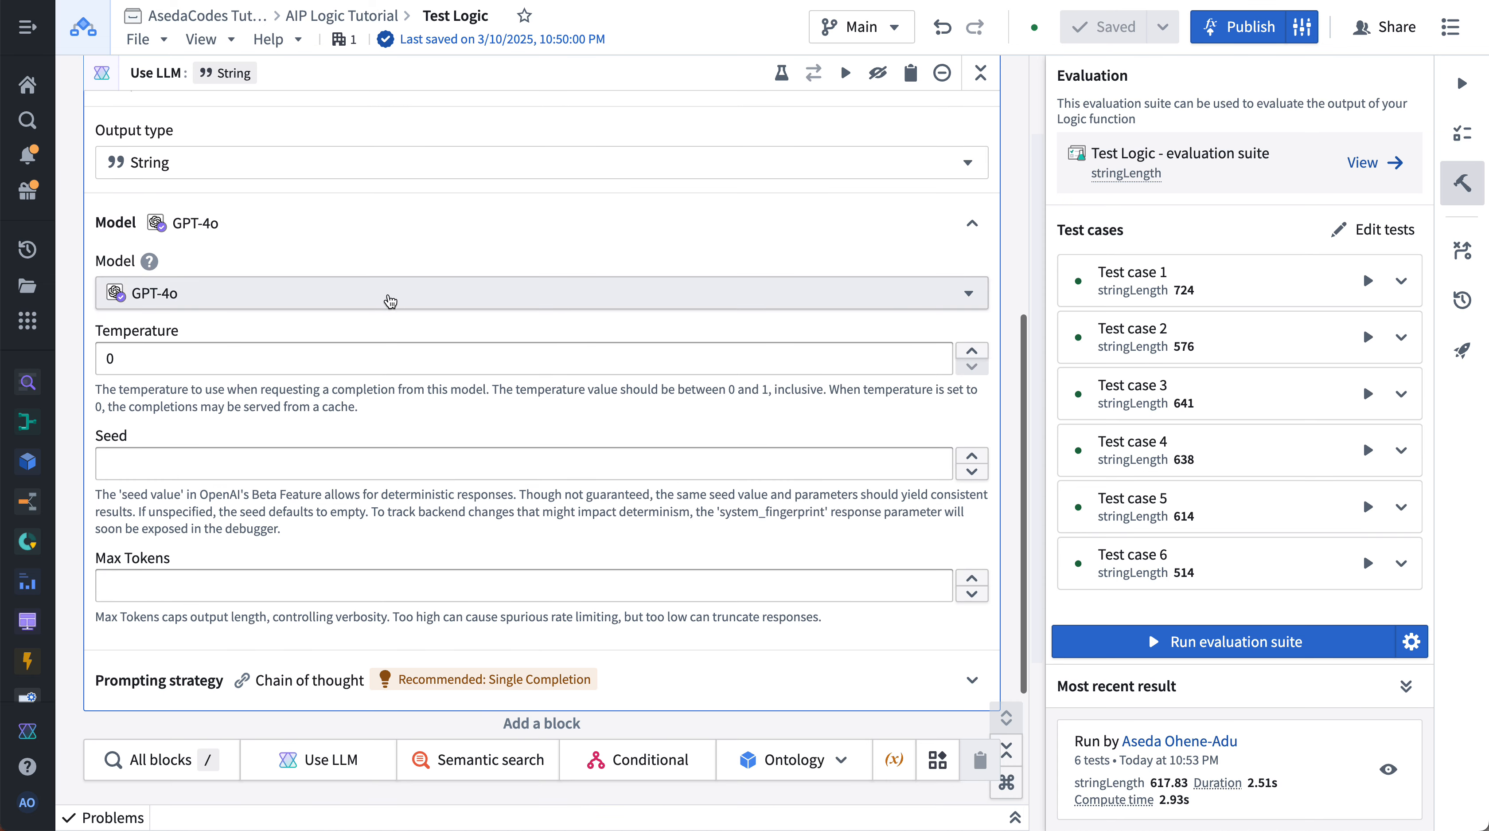
click(372, 291)
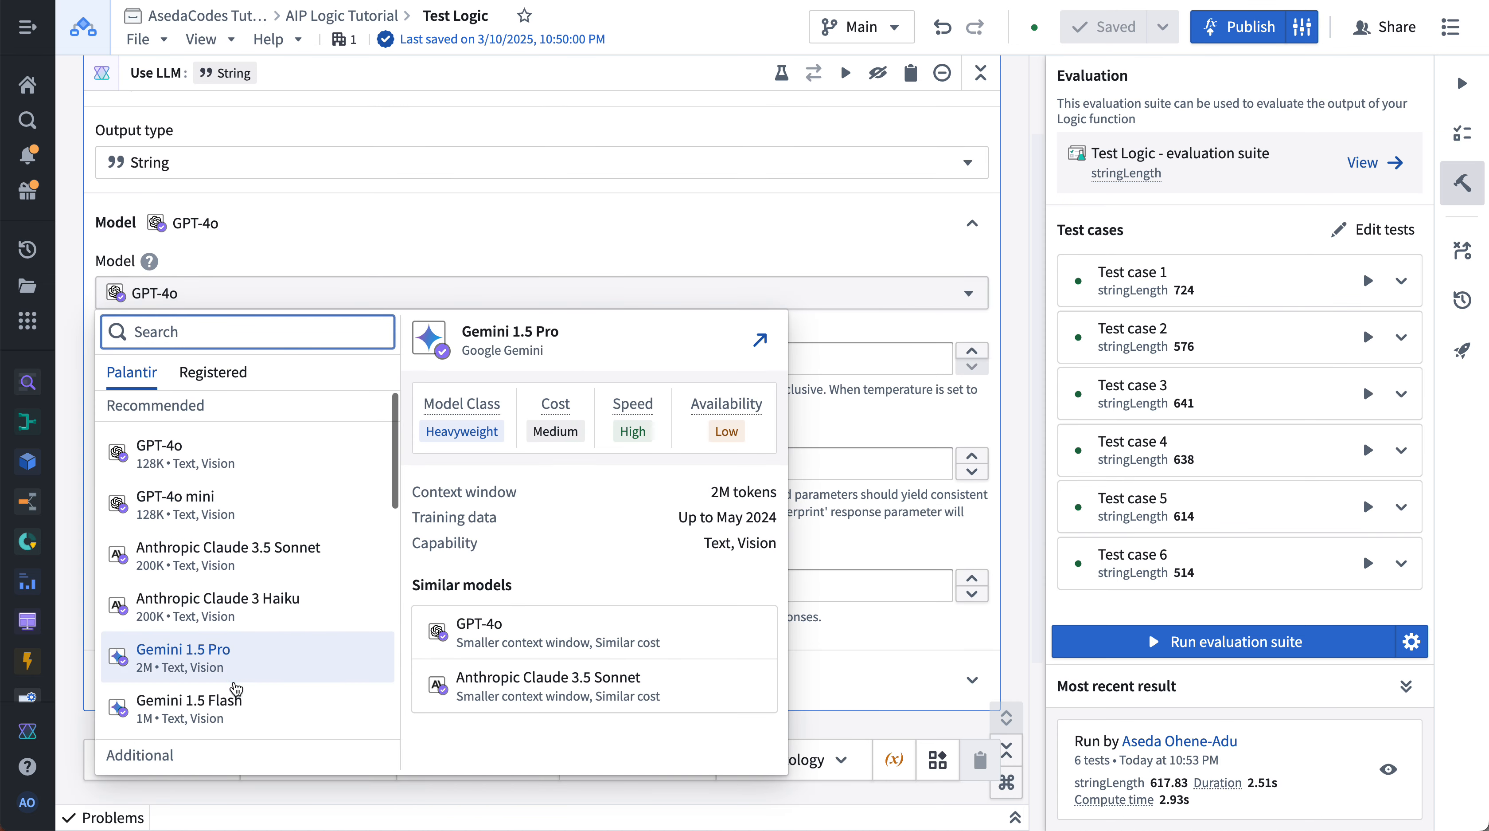
scroll(190, 689, down, 3)
scroll(200, 542, up, 3)
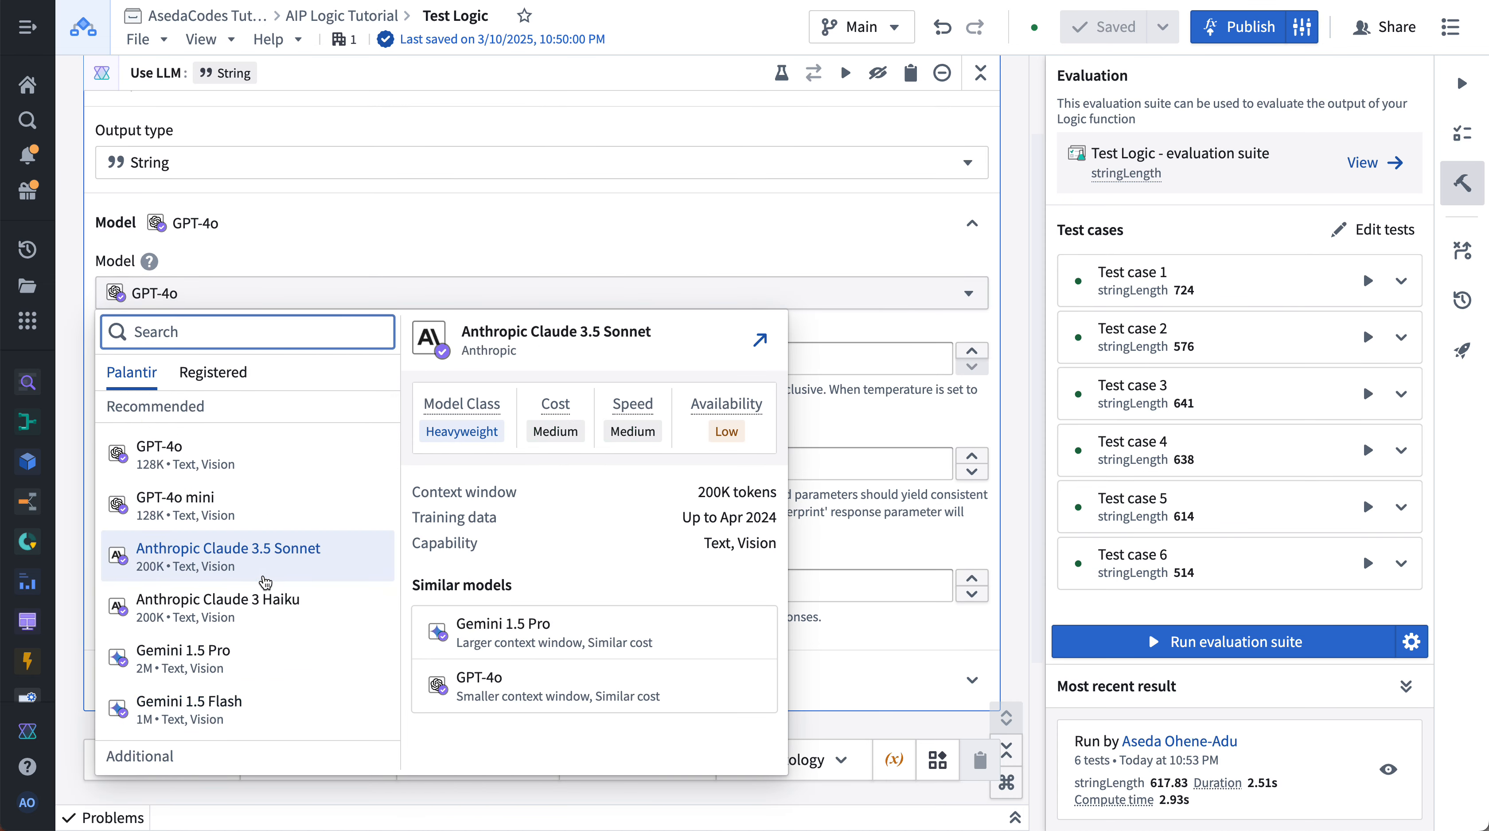
click(248, 547)
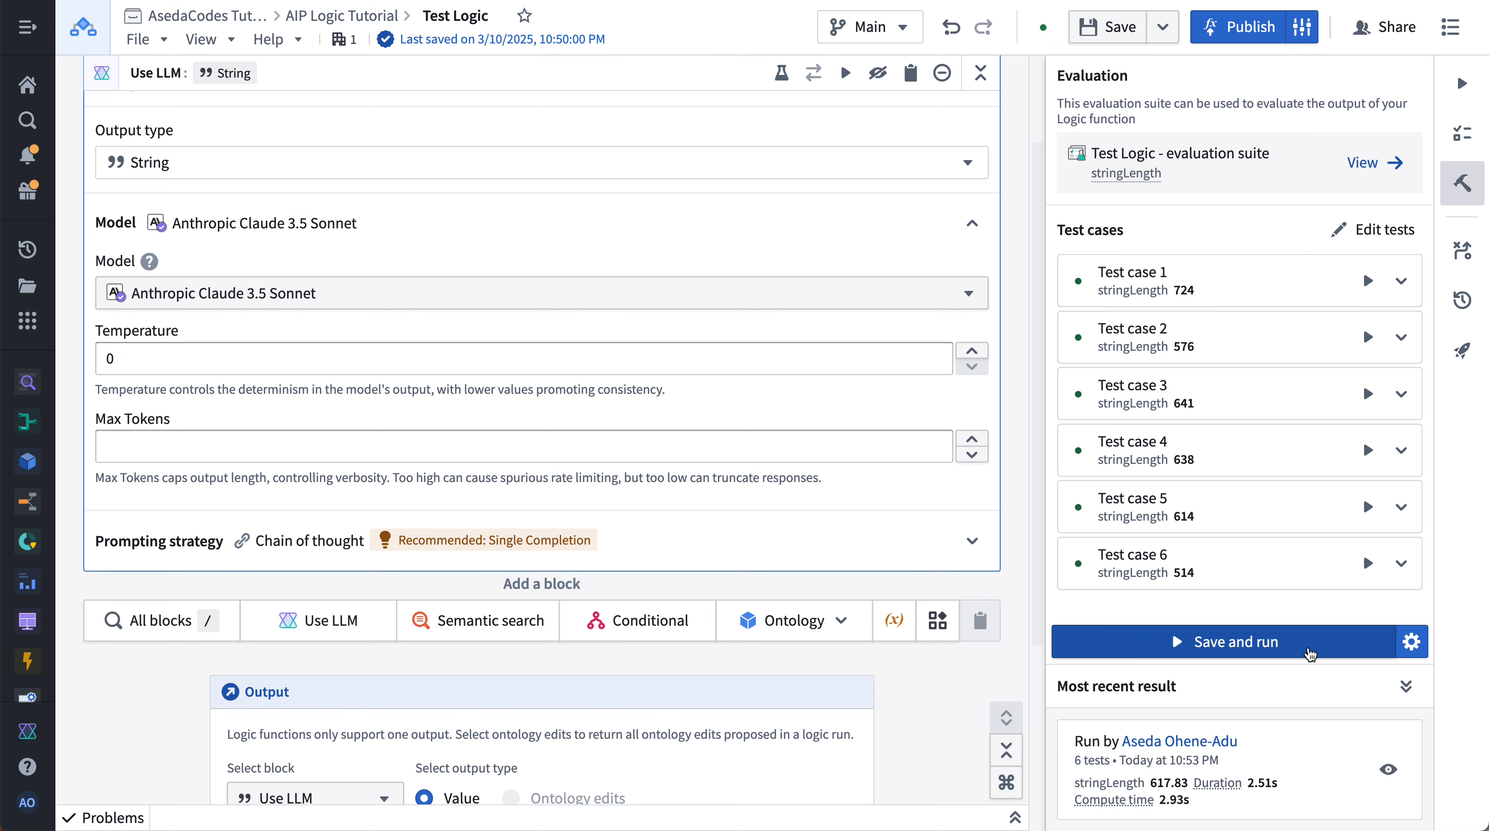
- Save and run the evaluation suite, open the latest result and compare its outputs with the previous run
click(1309, 652)
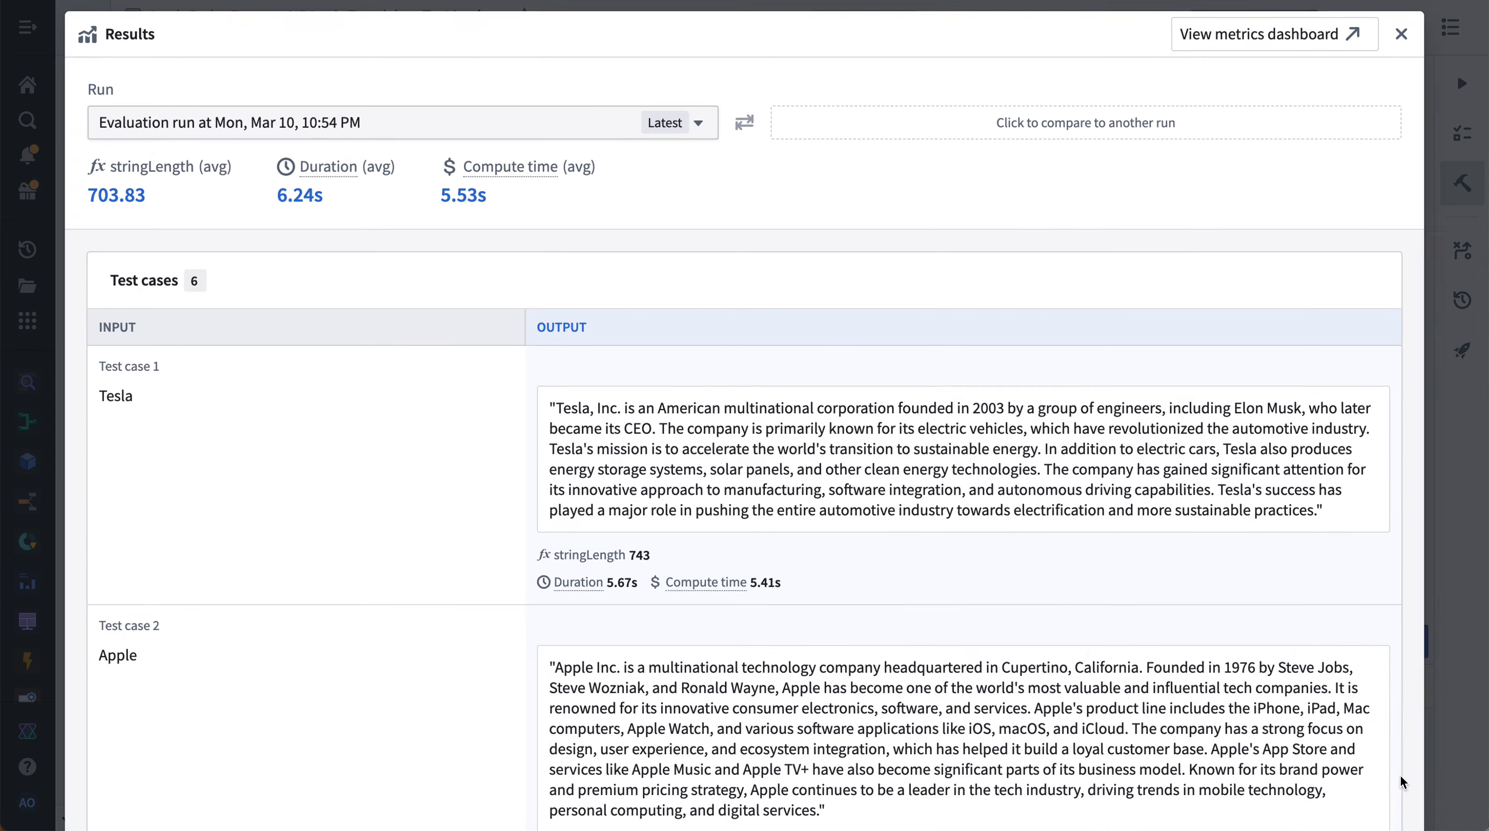
click(1389, 769)
click(896, 141)
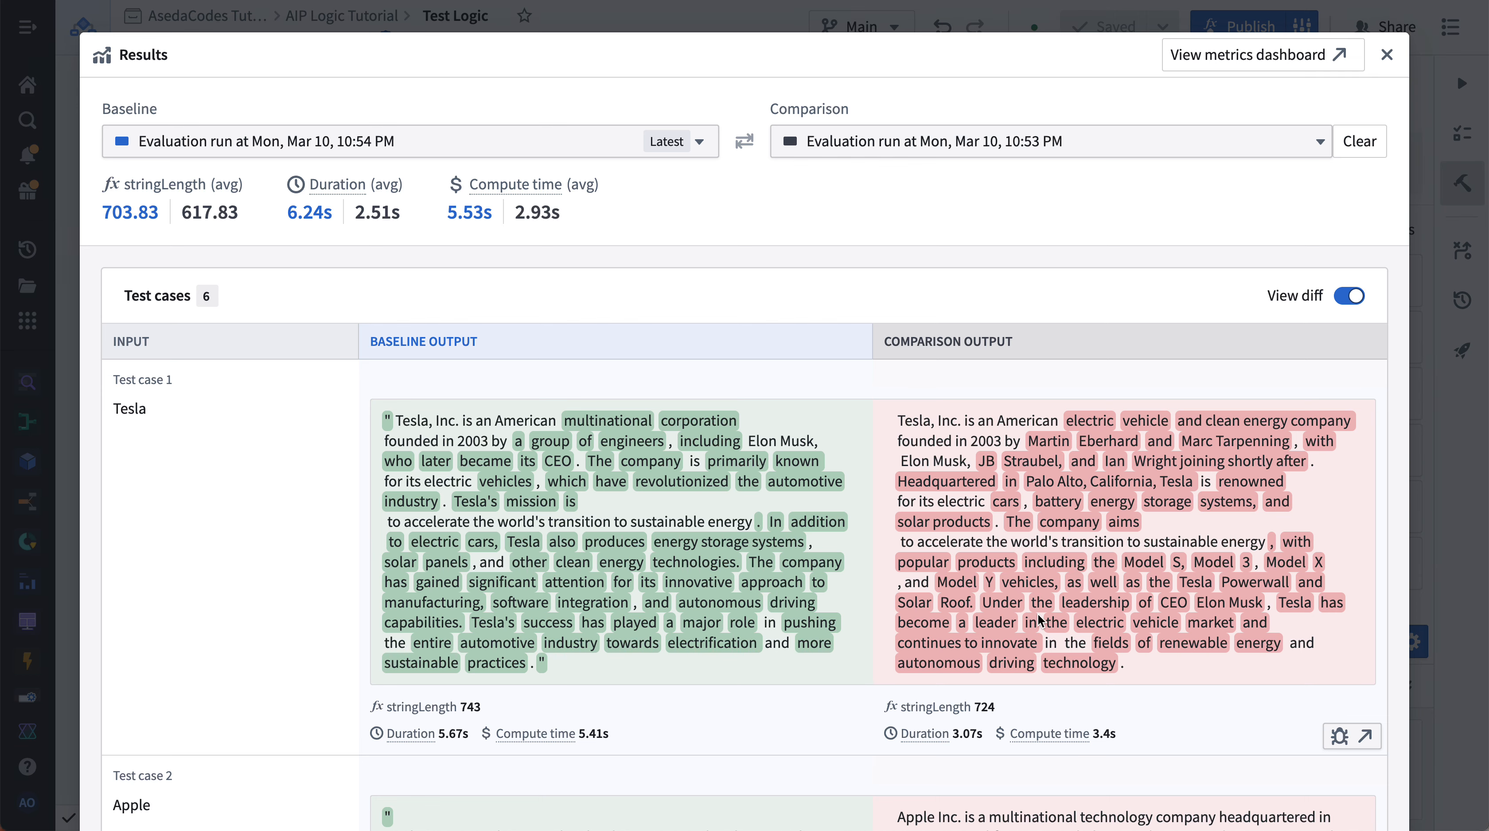
scroll(797, 637, down, 8)
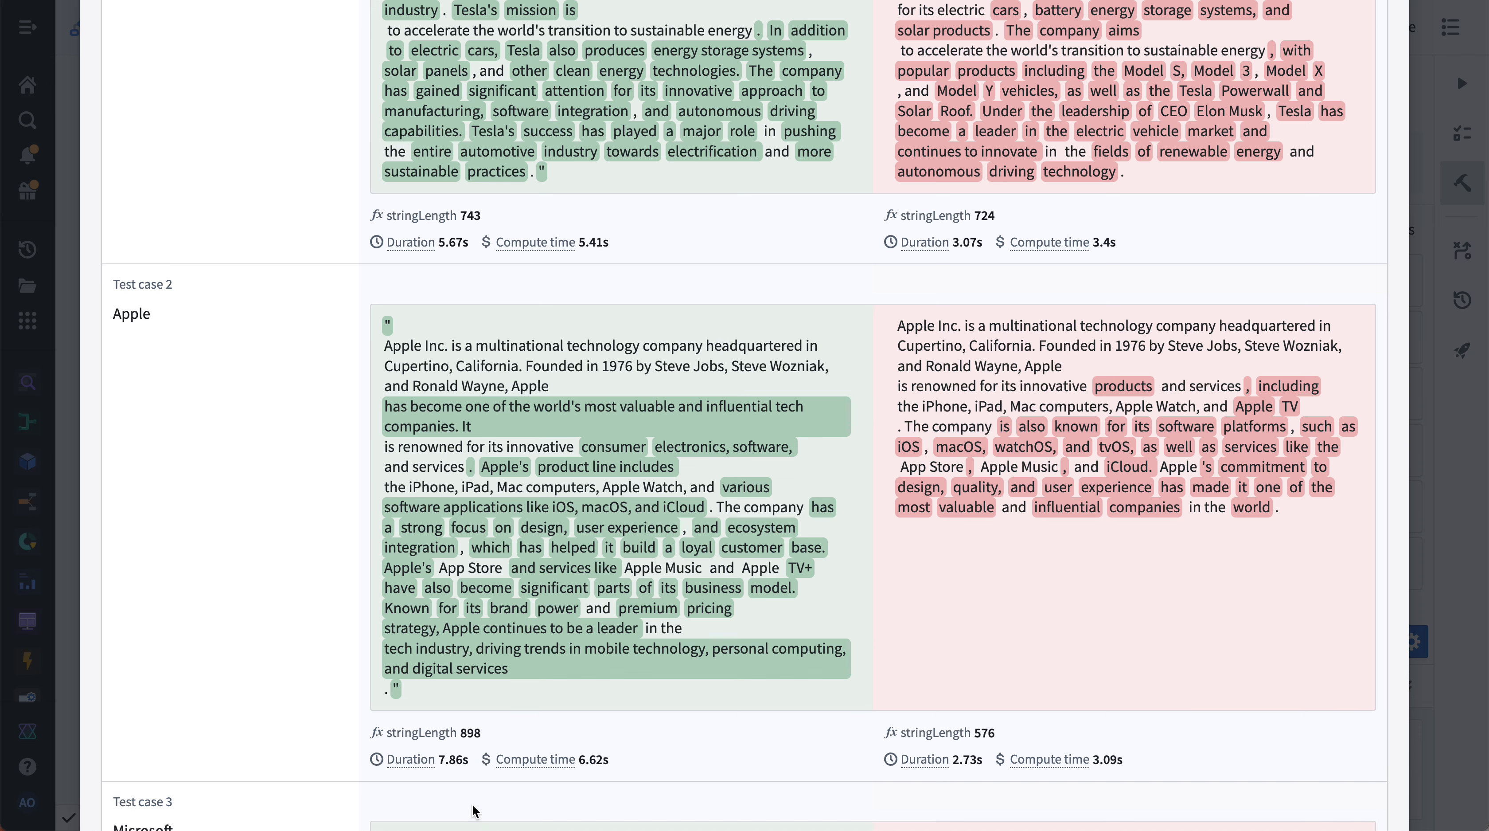
scroll(705, 747, down, 7)
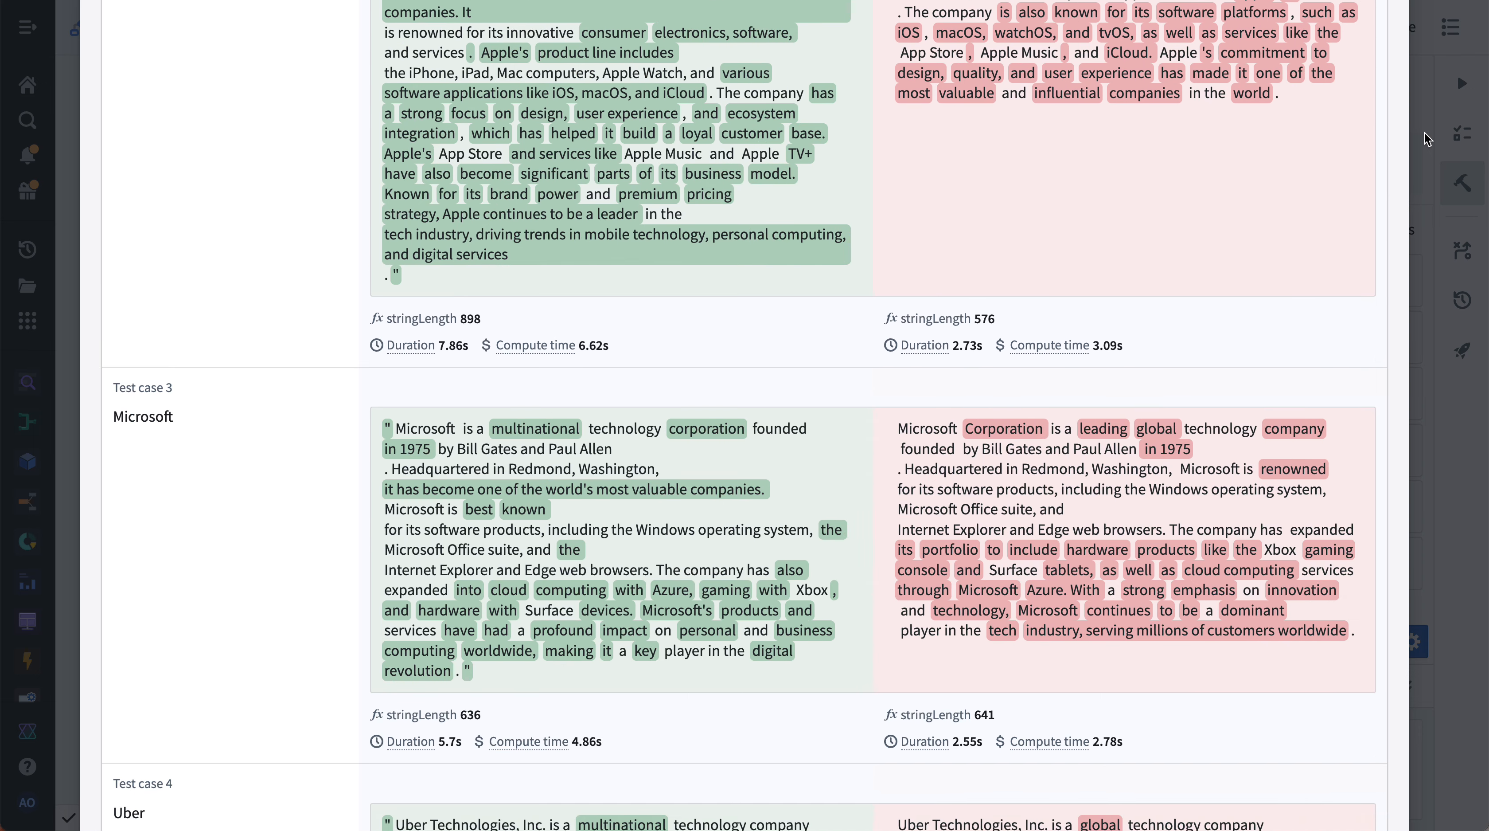
scroll(1331, 95, up, 15)
click(1388, 58)
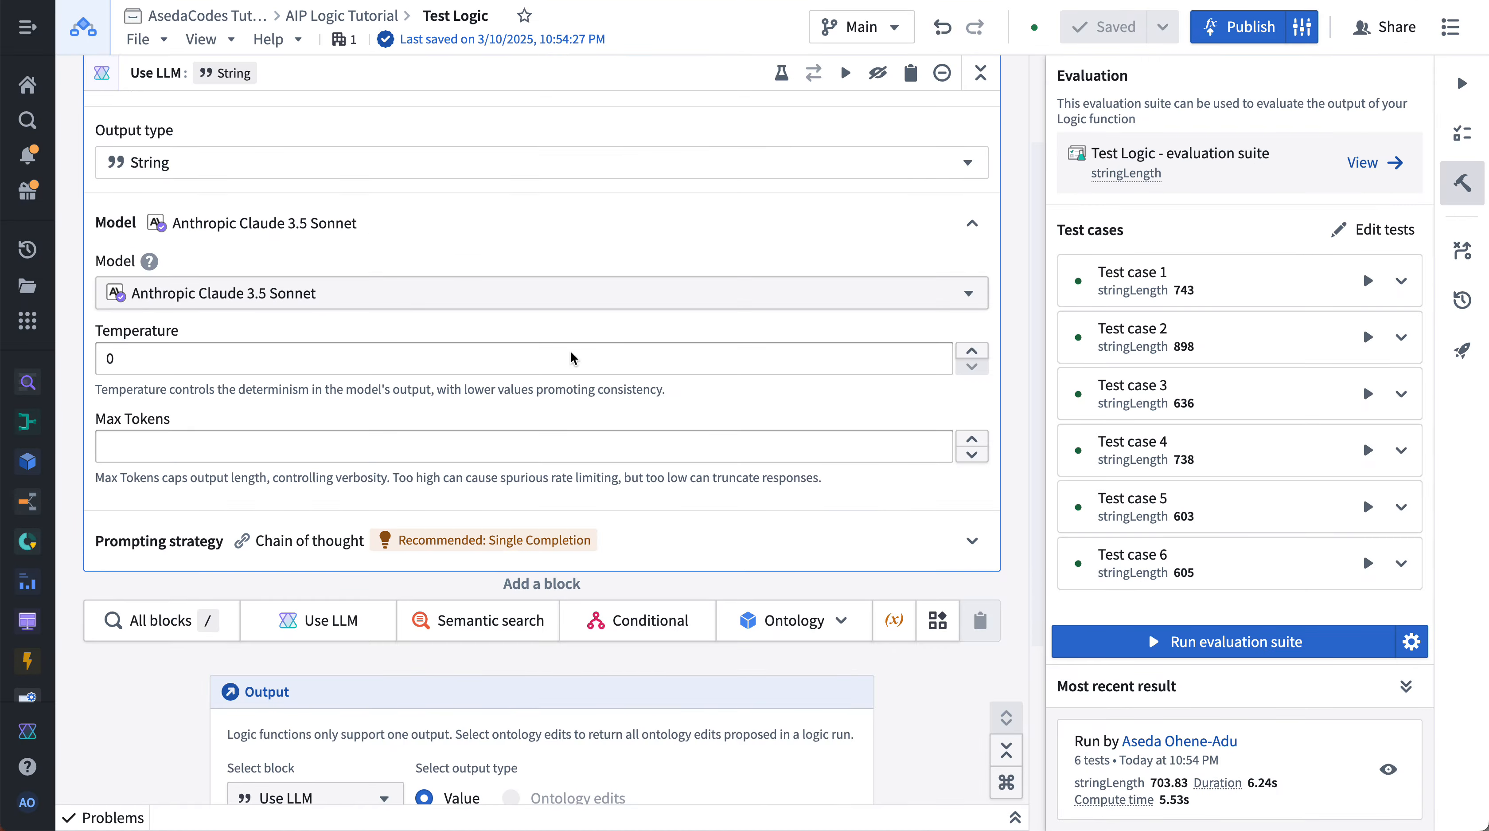
- Set the prompting strategy to Single completion and save and run the evaluation suite
click(437, 526)
click(877, 612)
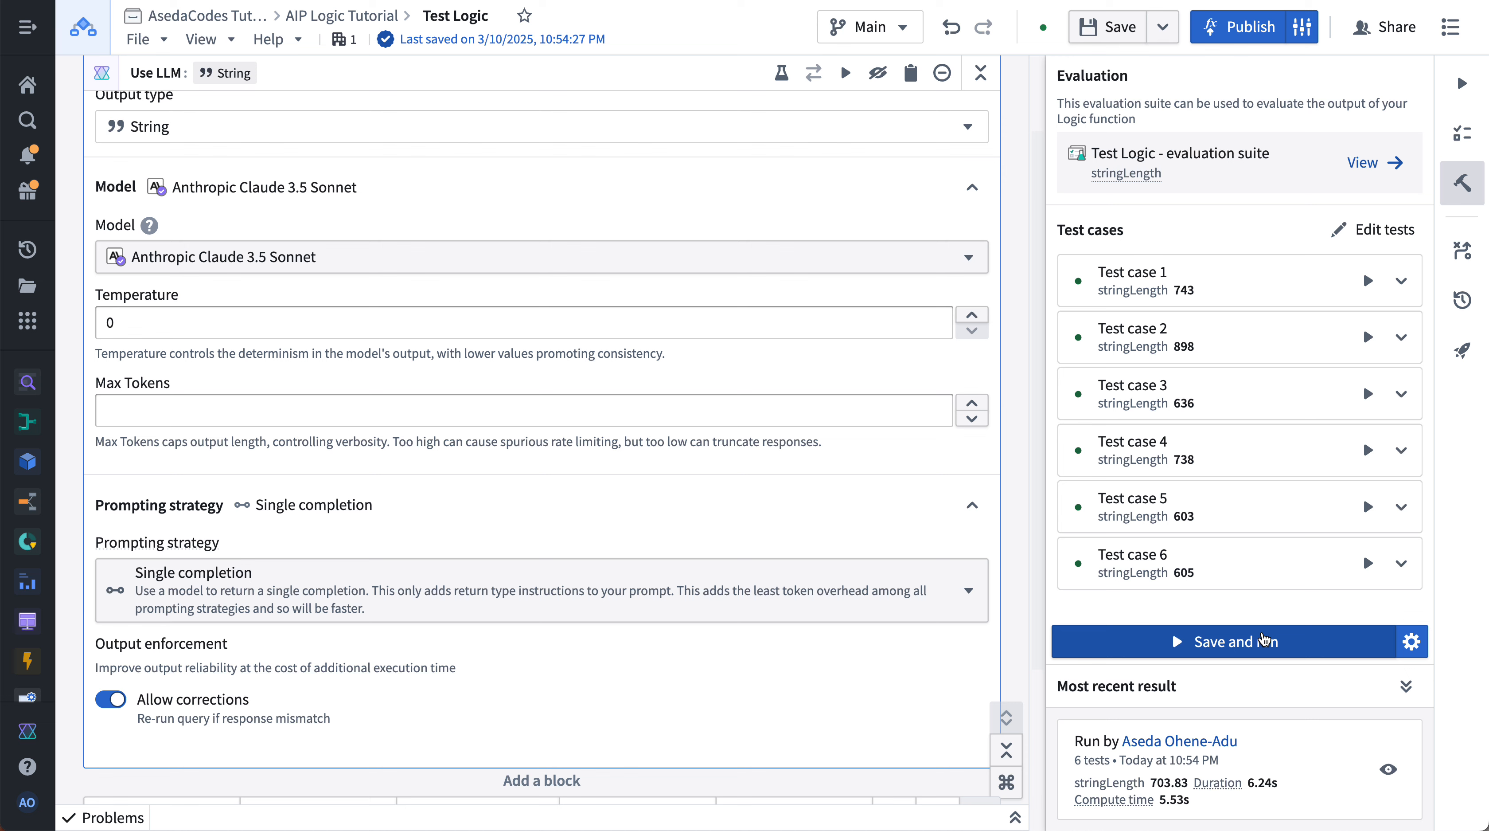
click(1263, 640)
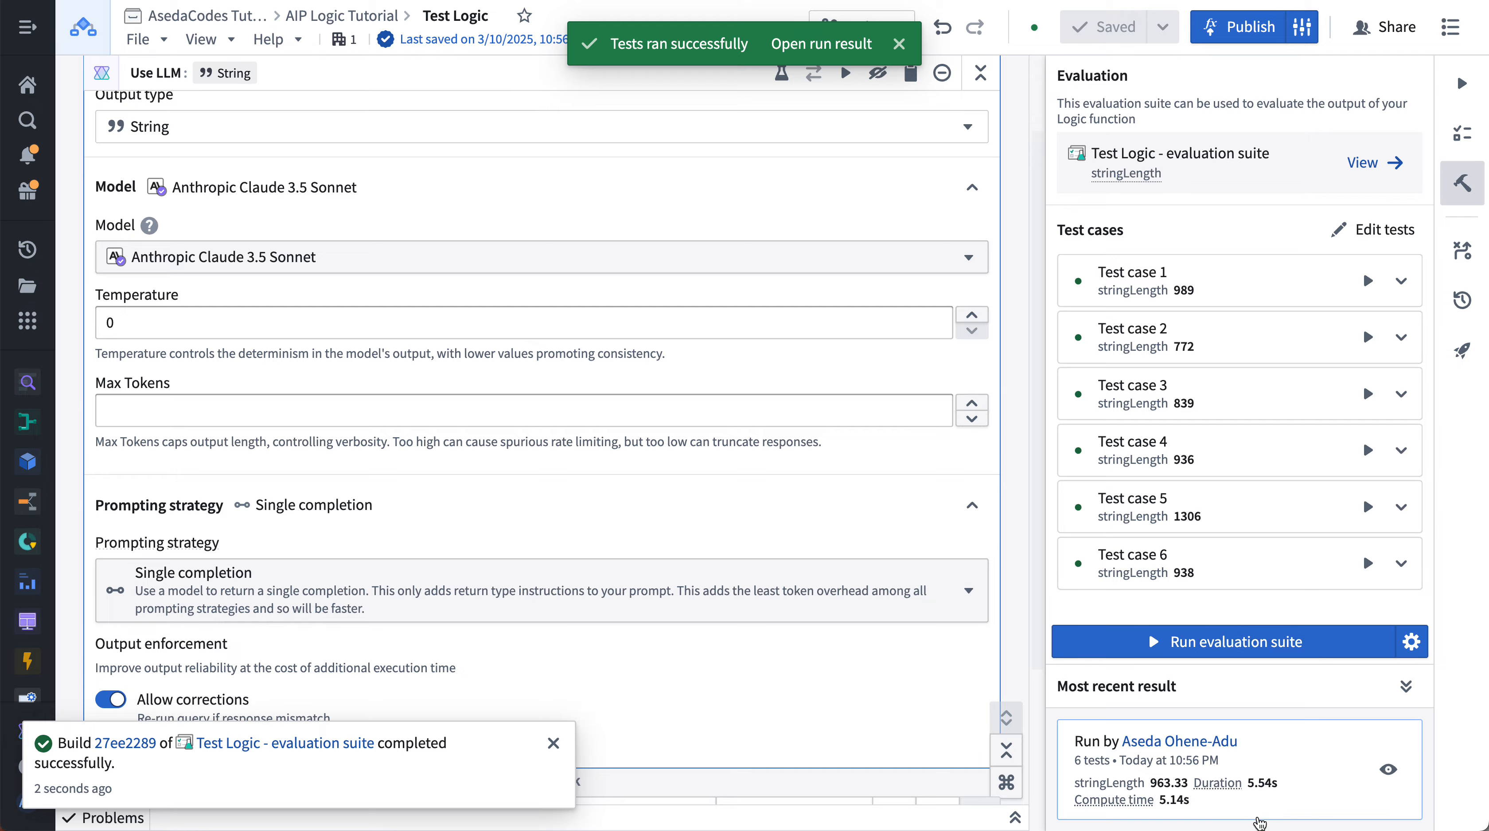
- Open the latest result and compare it against the 10:53 PM evaluation run
click(1386, 774)
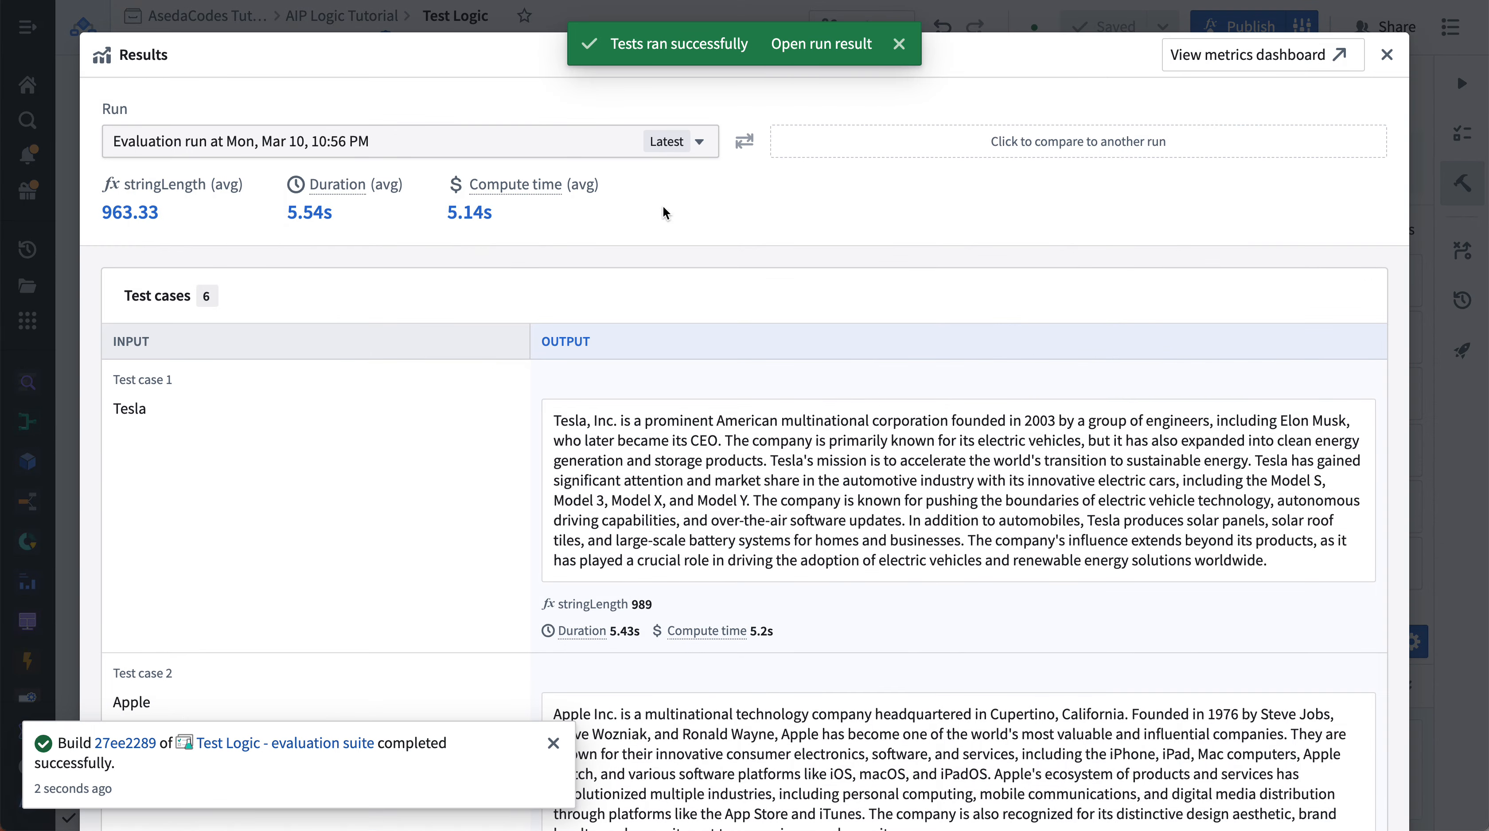
click(904, 151)
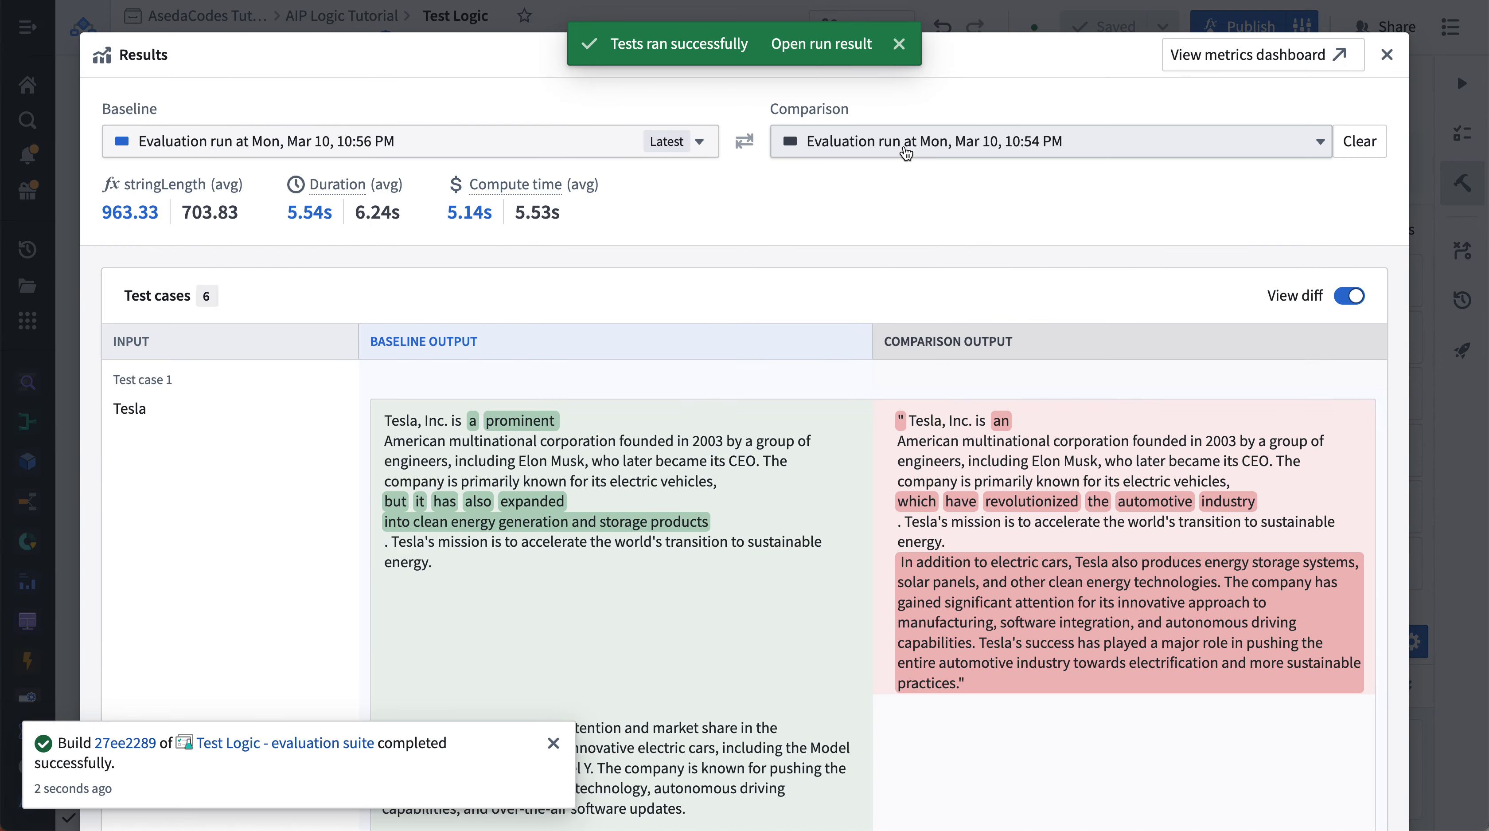
click(907, 149)
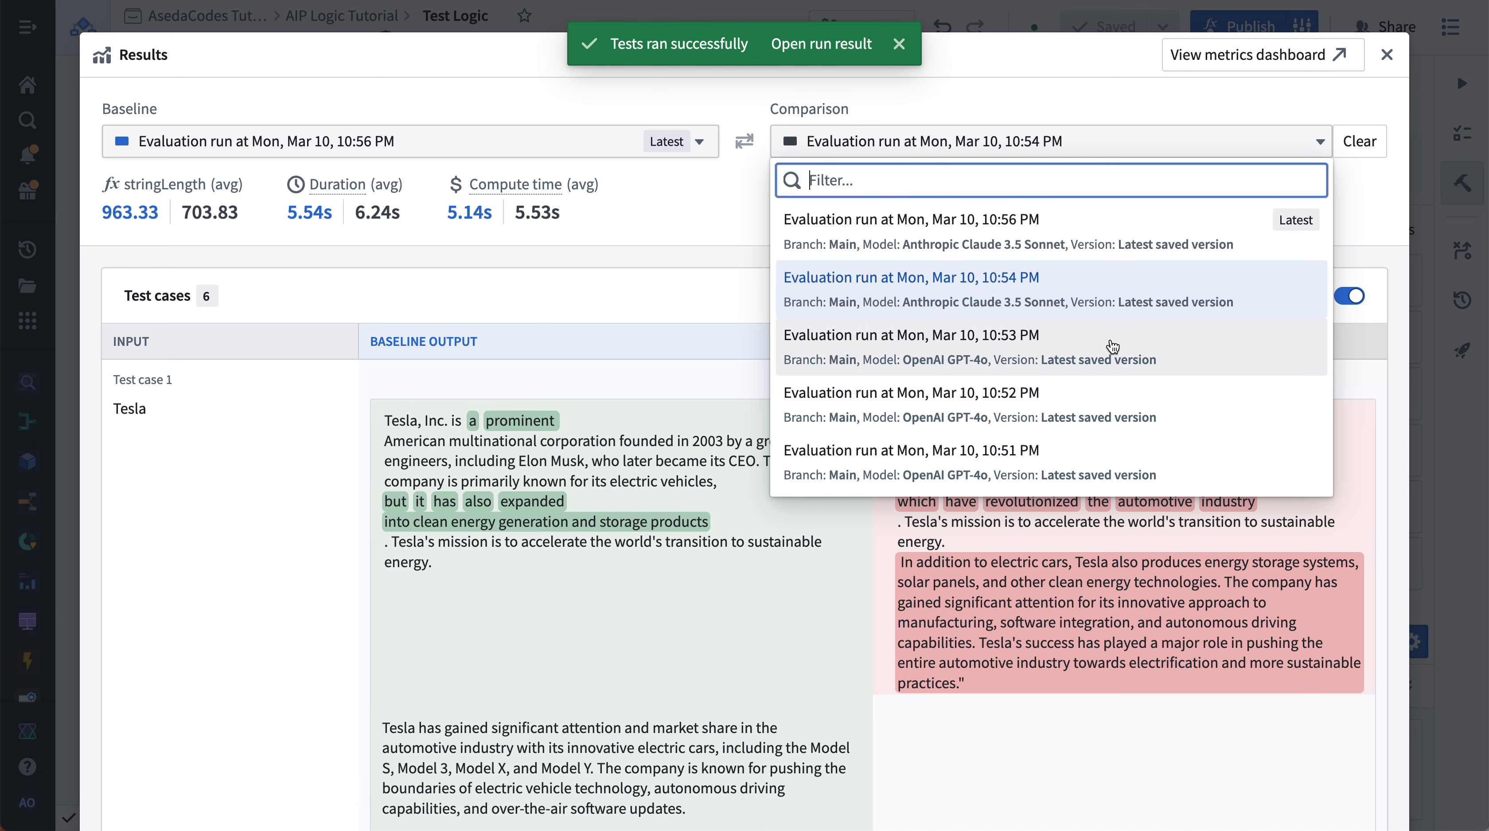
click(1112, 347)
- Scroll through each test case's baseline and comparison output diffs and close the results
scroll(1110, 343, down, 4)
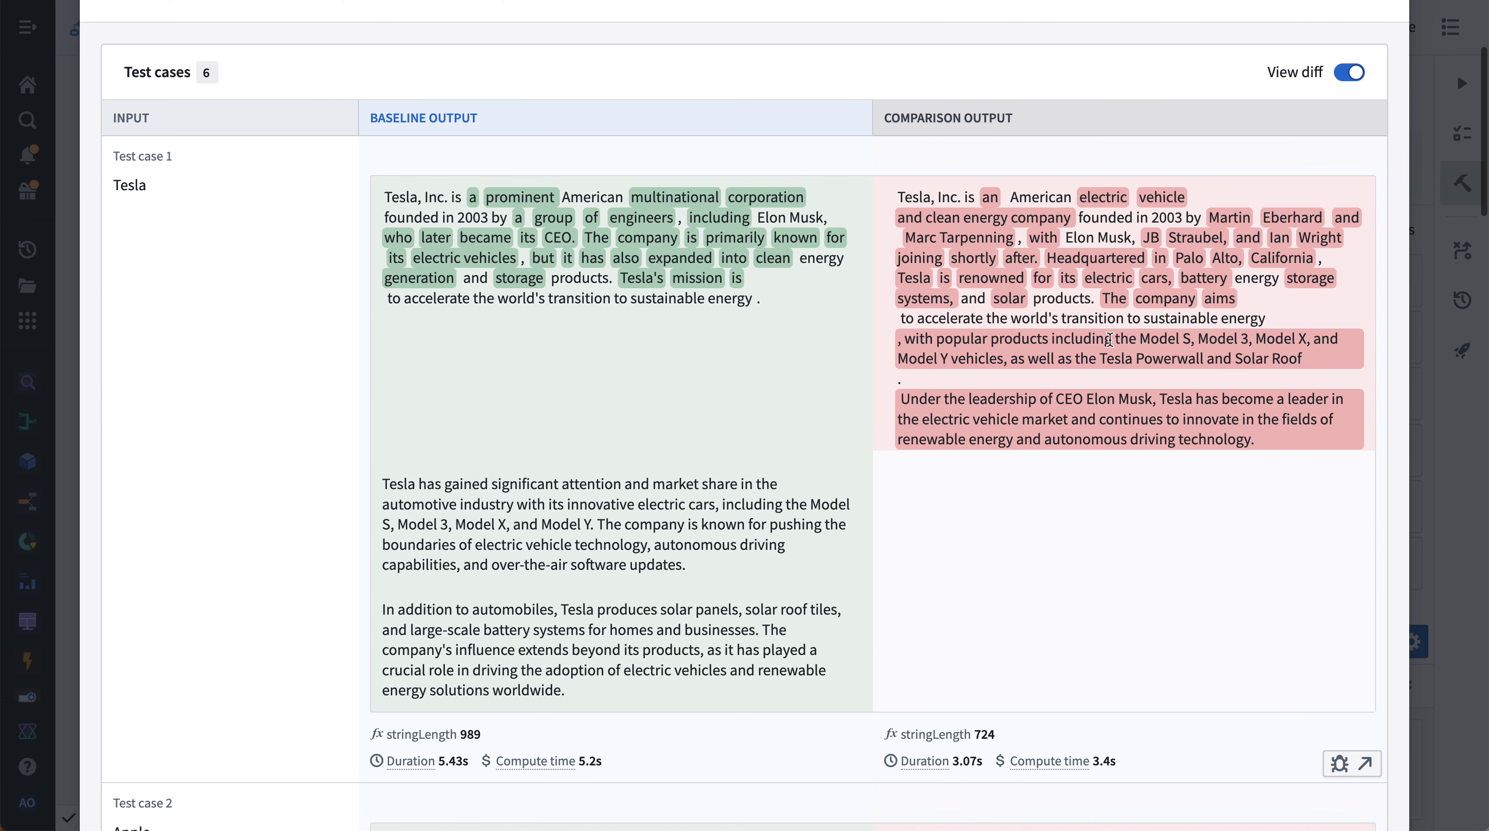
scroll(679, 713, down, 2)
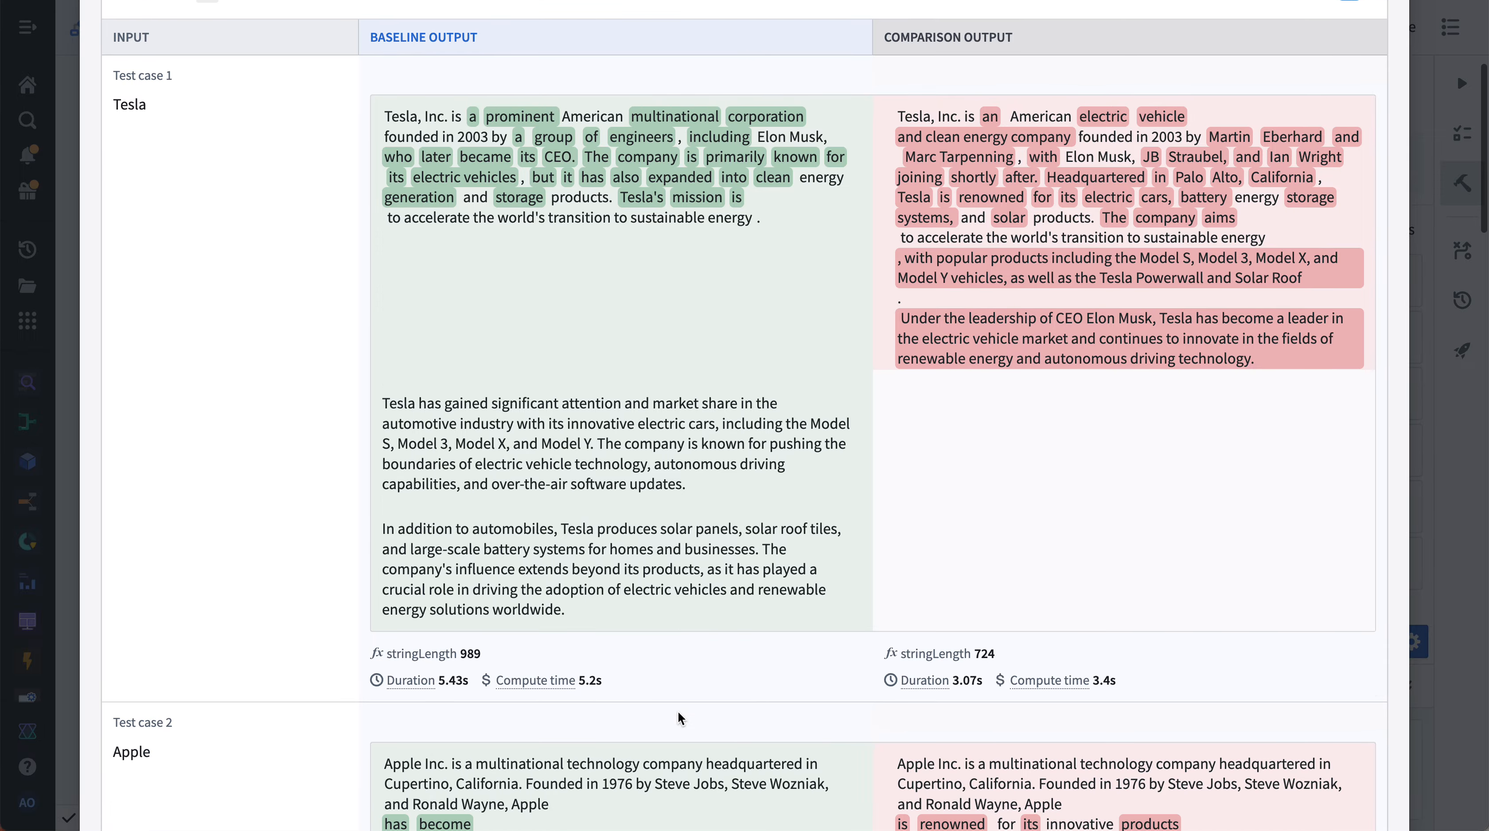
scroll(561, 706, down, 8)
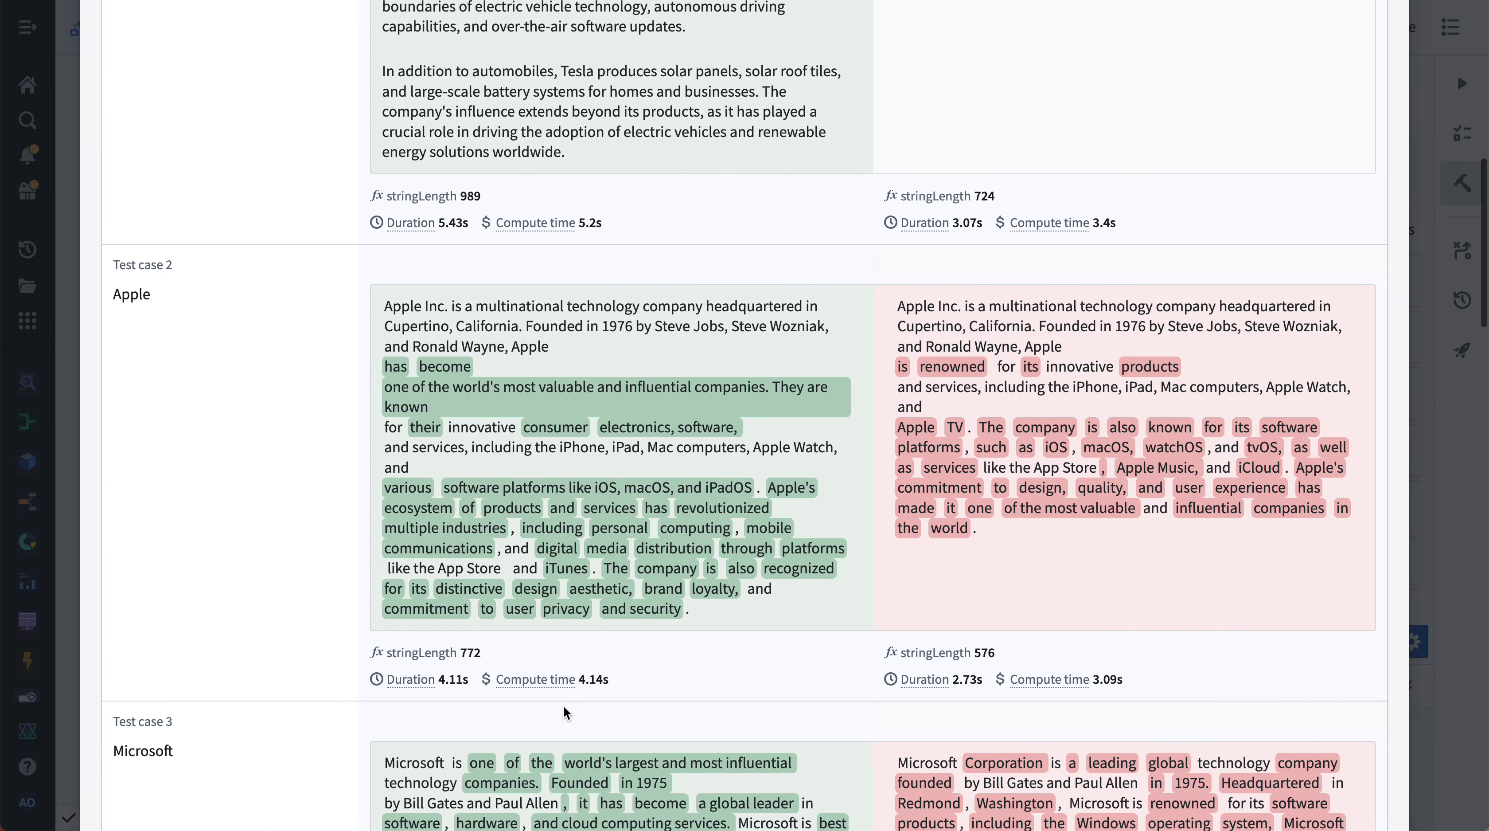
scroll(567, 712, down, 10)
scroll(567, 711, up, 20)
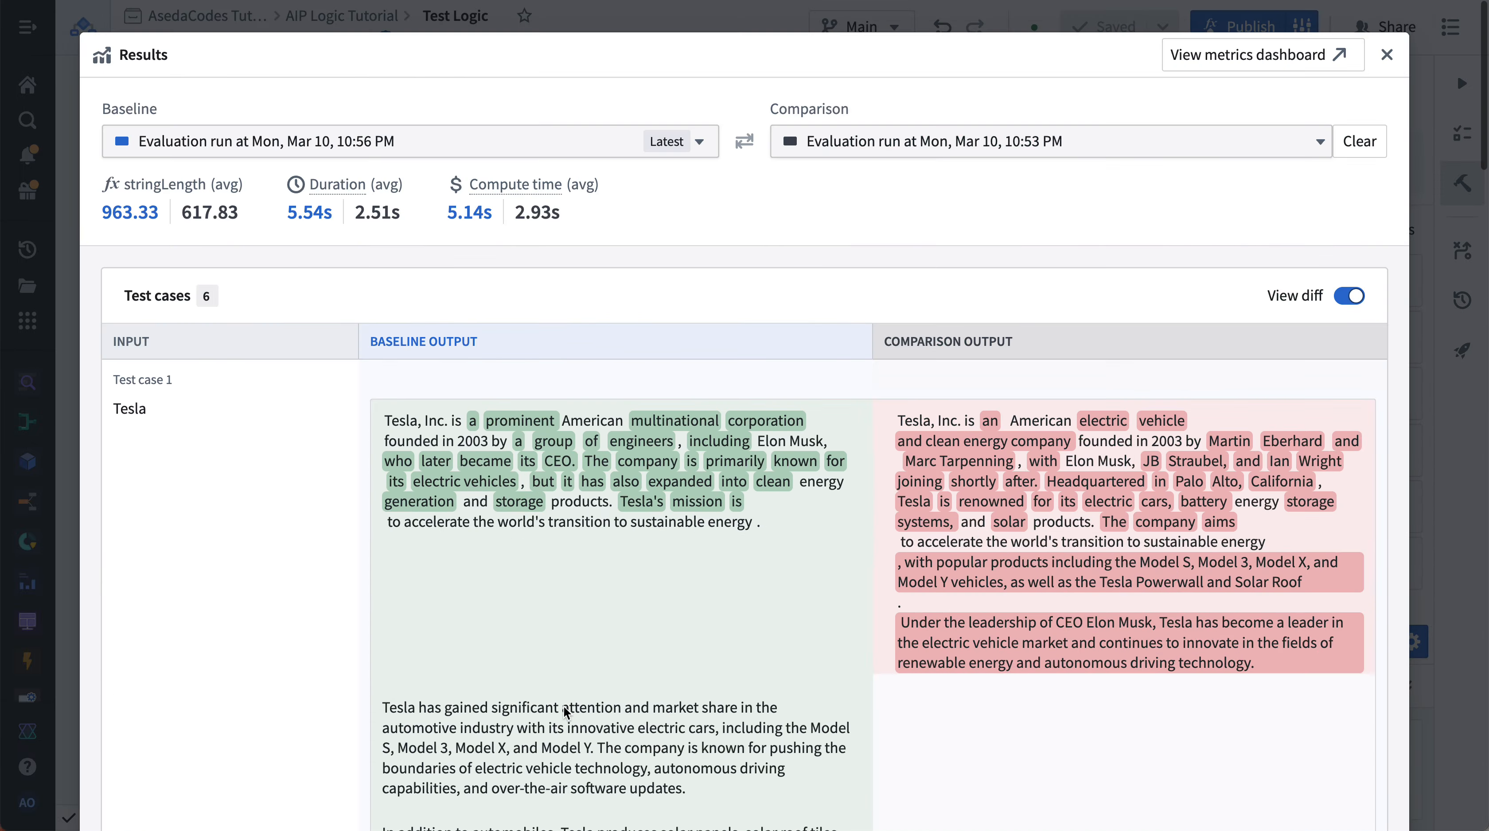
scroll(575, 628, down, 4)
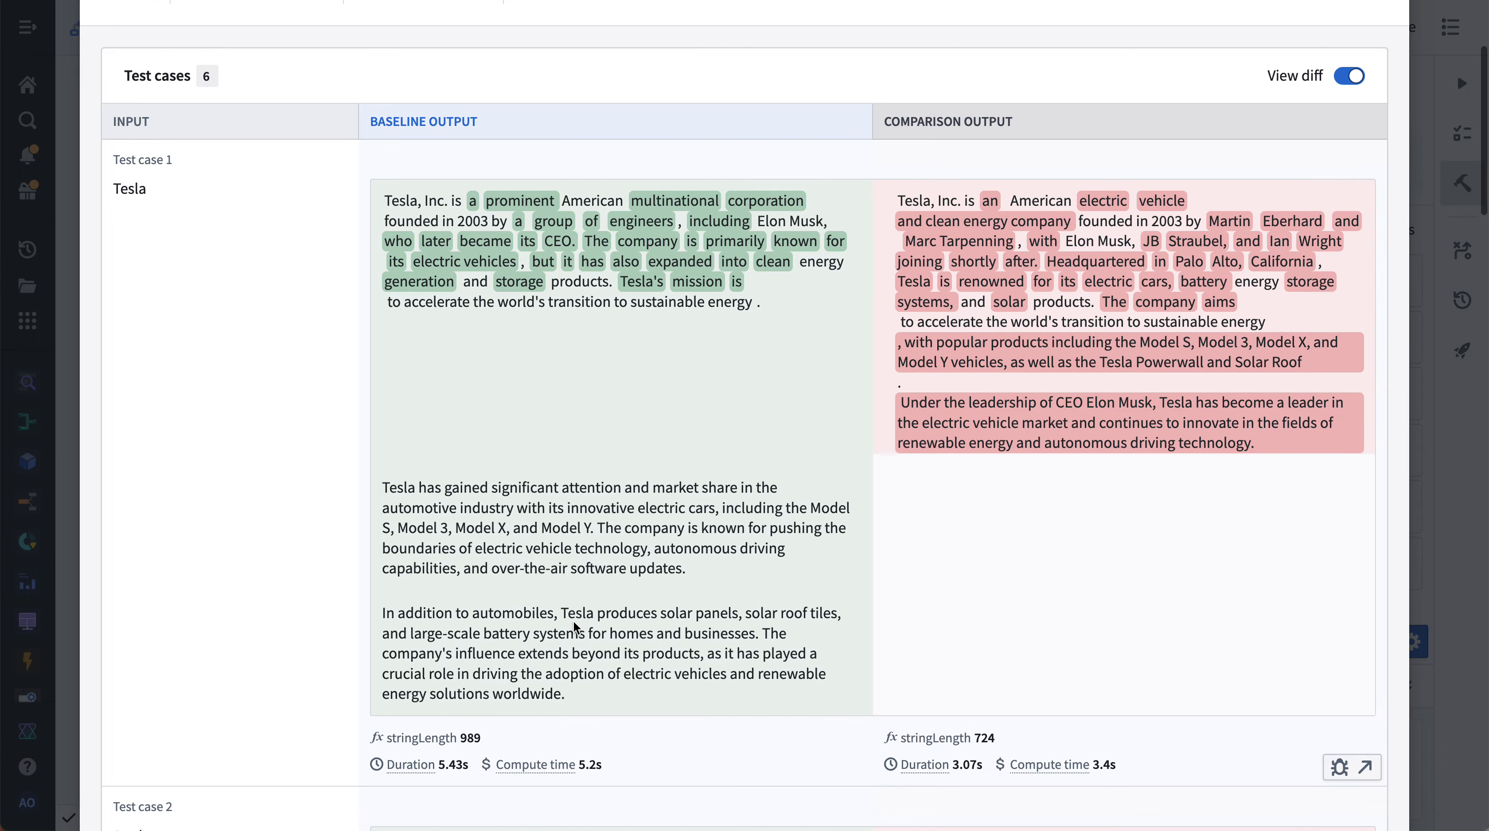
scroll(575, 627, down, 9)
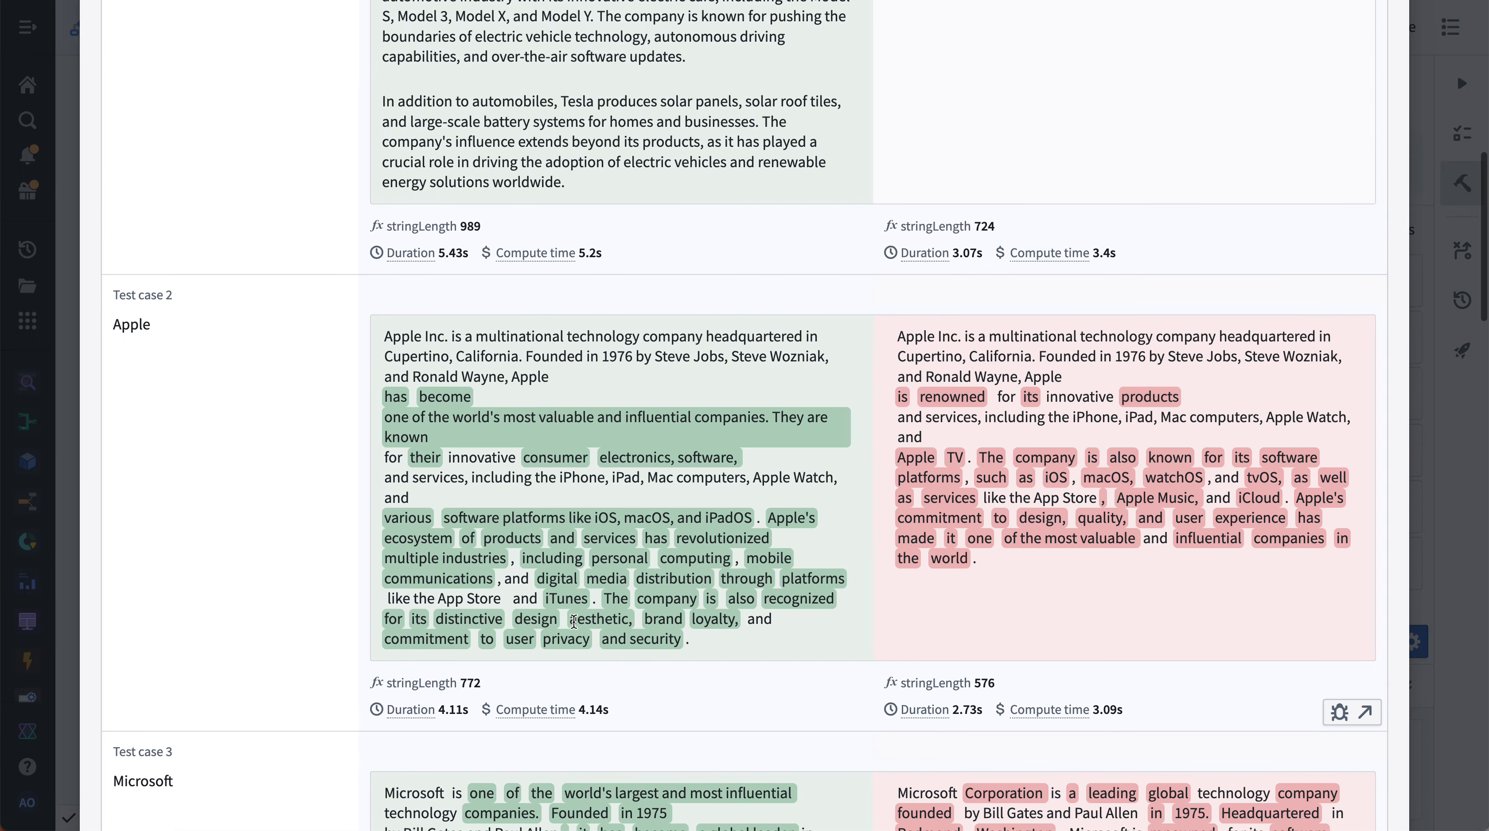
scroll(573, 622, down, 1)
scroll(574, 621, down, 5)
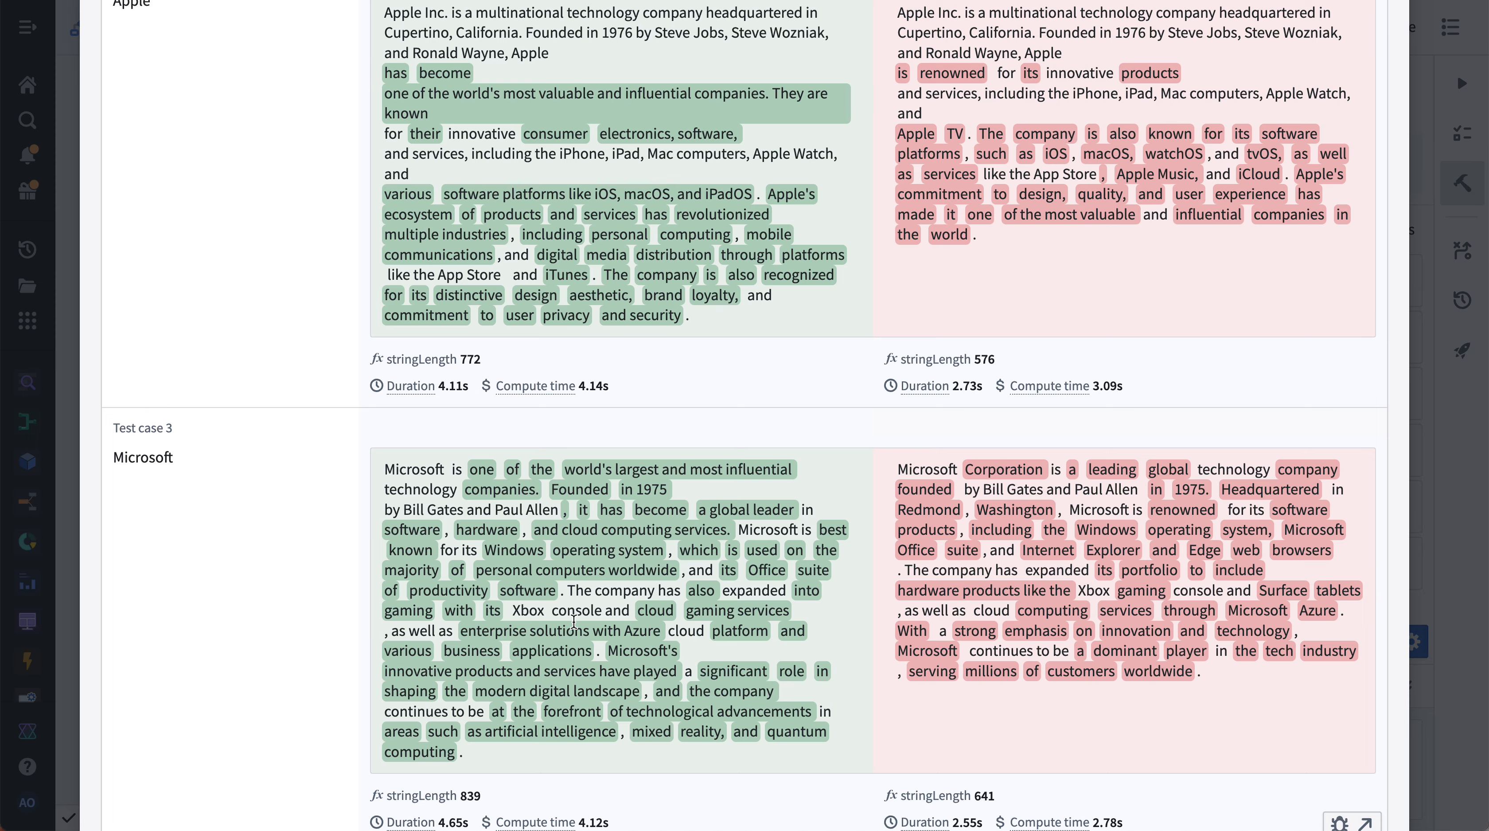
scroll(574, 622, down, 6)
scroll(573, 622, down, 5)
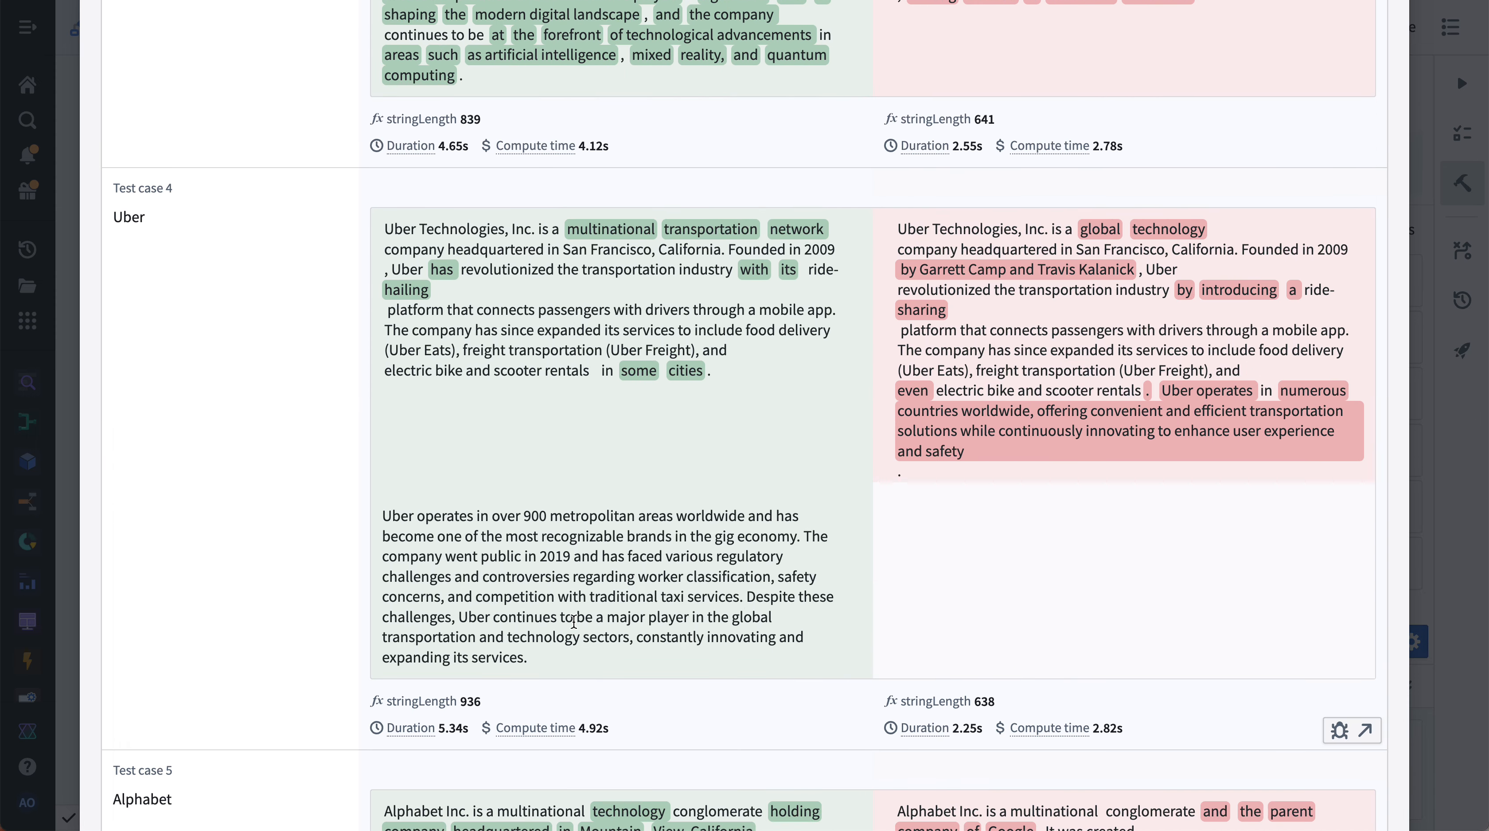
scroll(573, 621, down, 7)
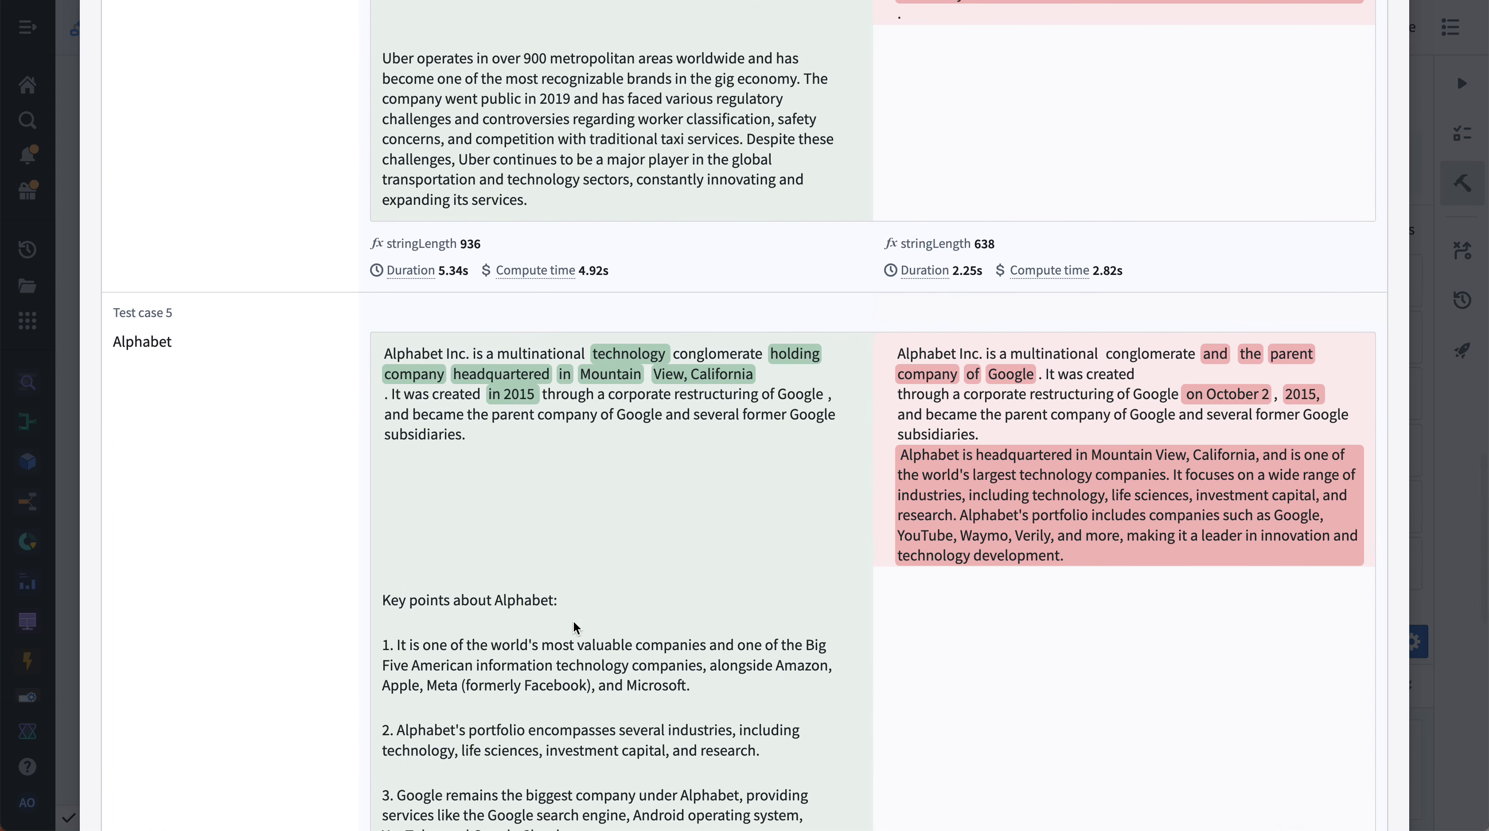
scroll(574, 622, down, 6)
scroll(575, 627, down, 11)
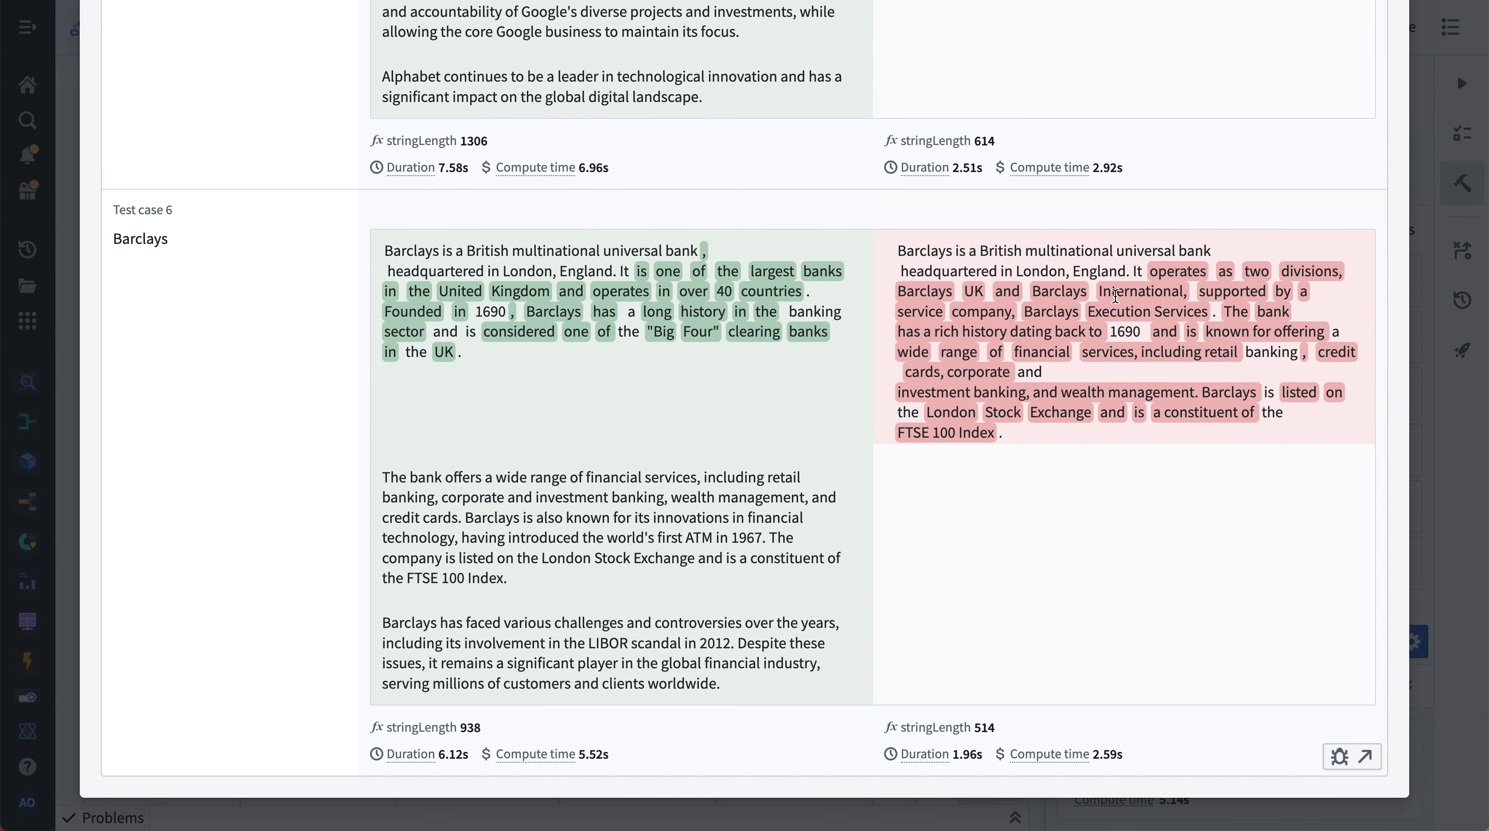
scroll(1275, 295, up, 7)
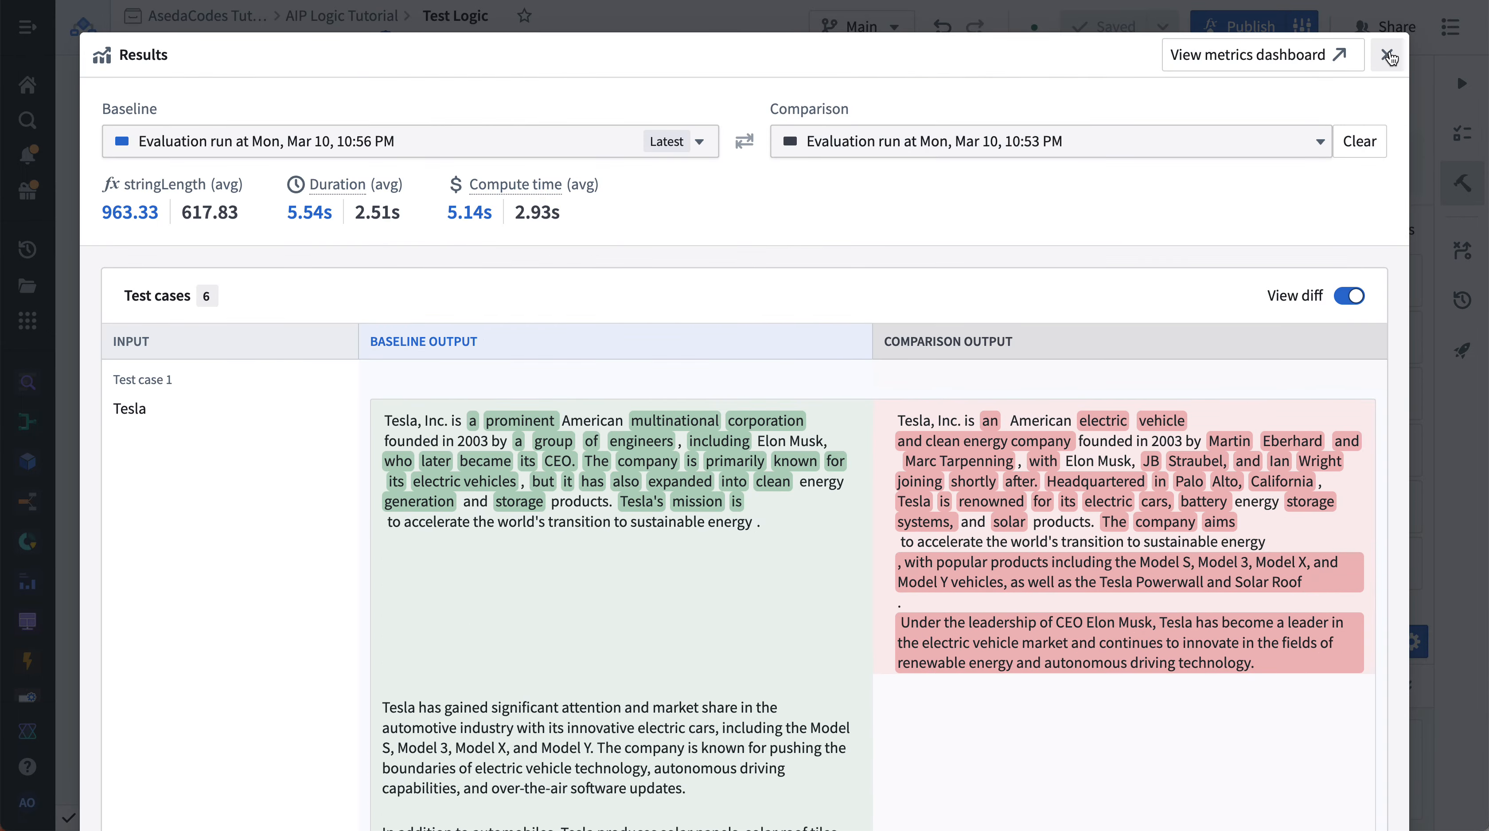
click(1398, 61)
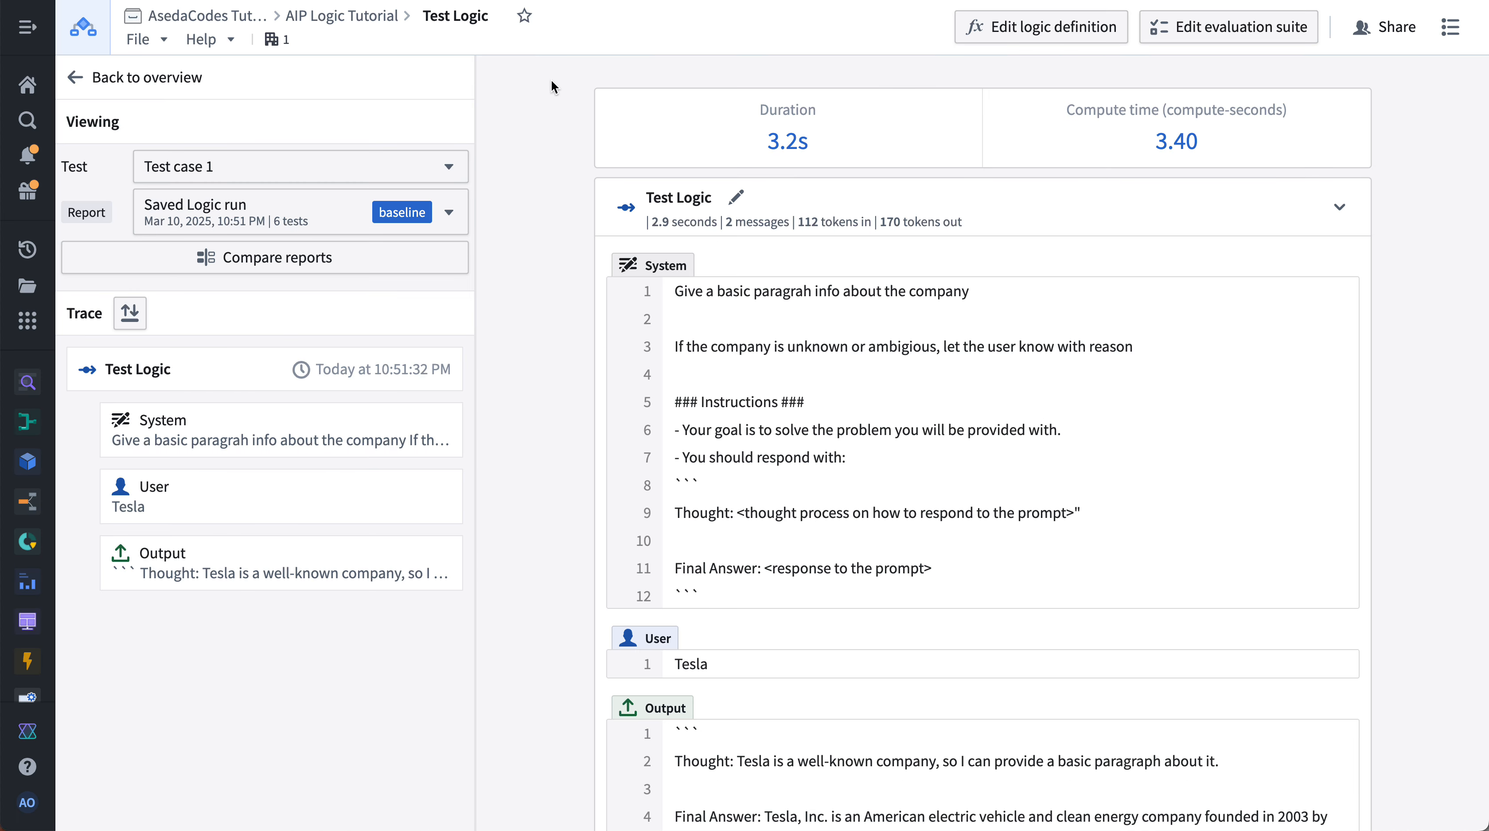
- Go back to the evaluation suite's aggregate metrics overview
click(113, 74)
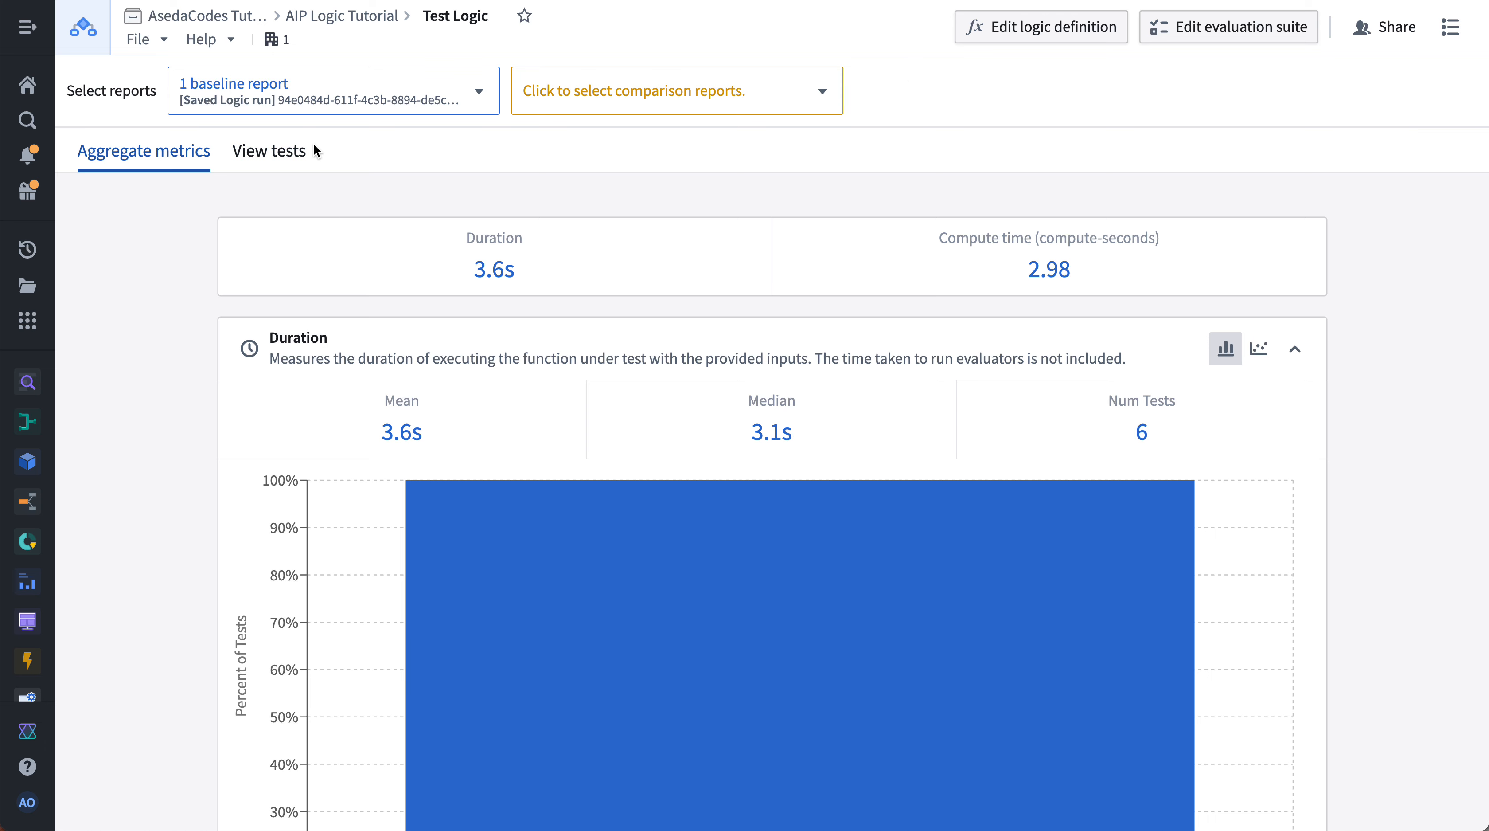
key(super+r)
scroll(516, 278, down, 3)
scroll(930, 302, up, 3)
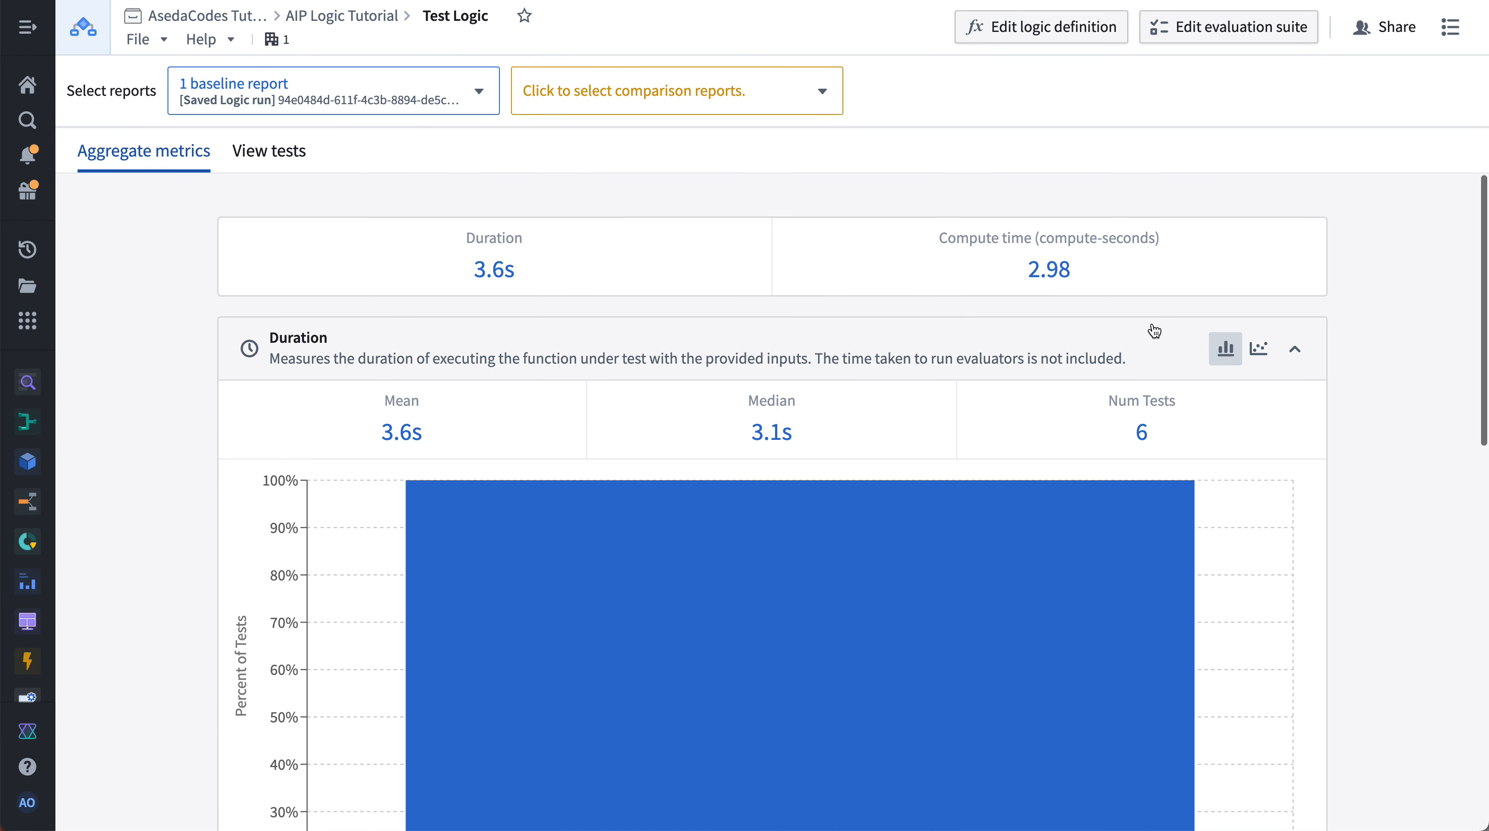
- Switch the Duration chart to scatter and back to histogram, and collapse both metric sections
click(1259, 350)
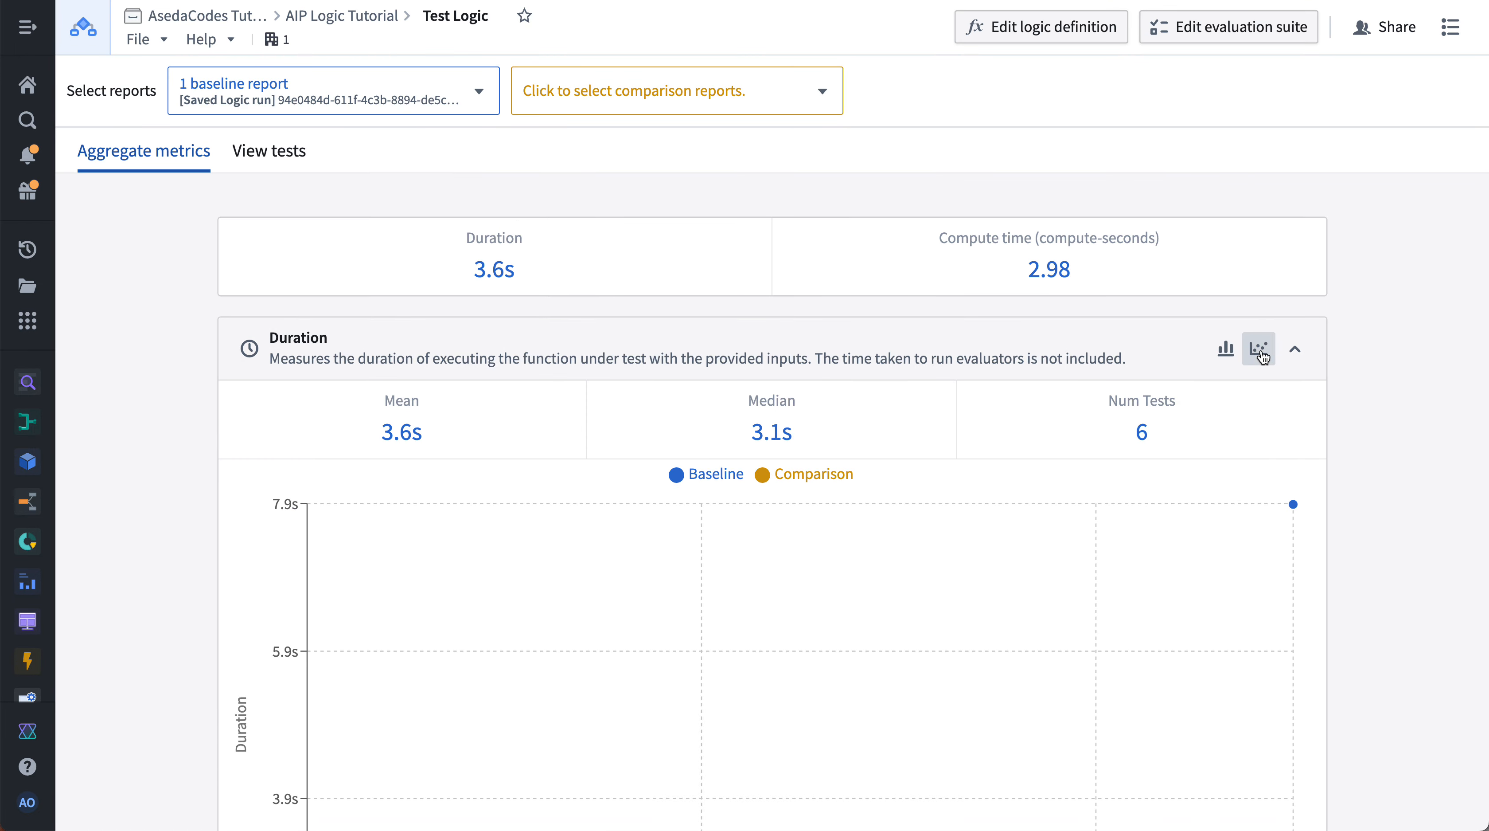
click(1225, 350)
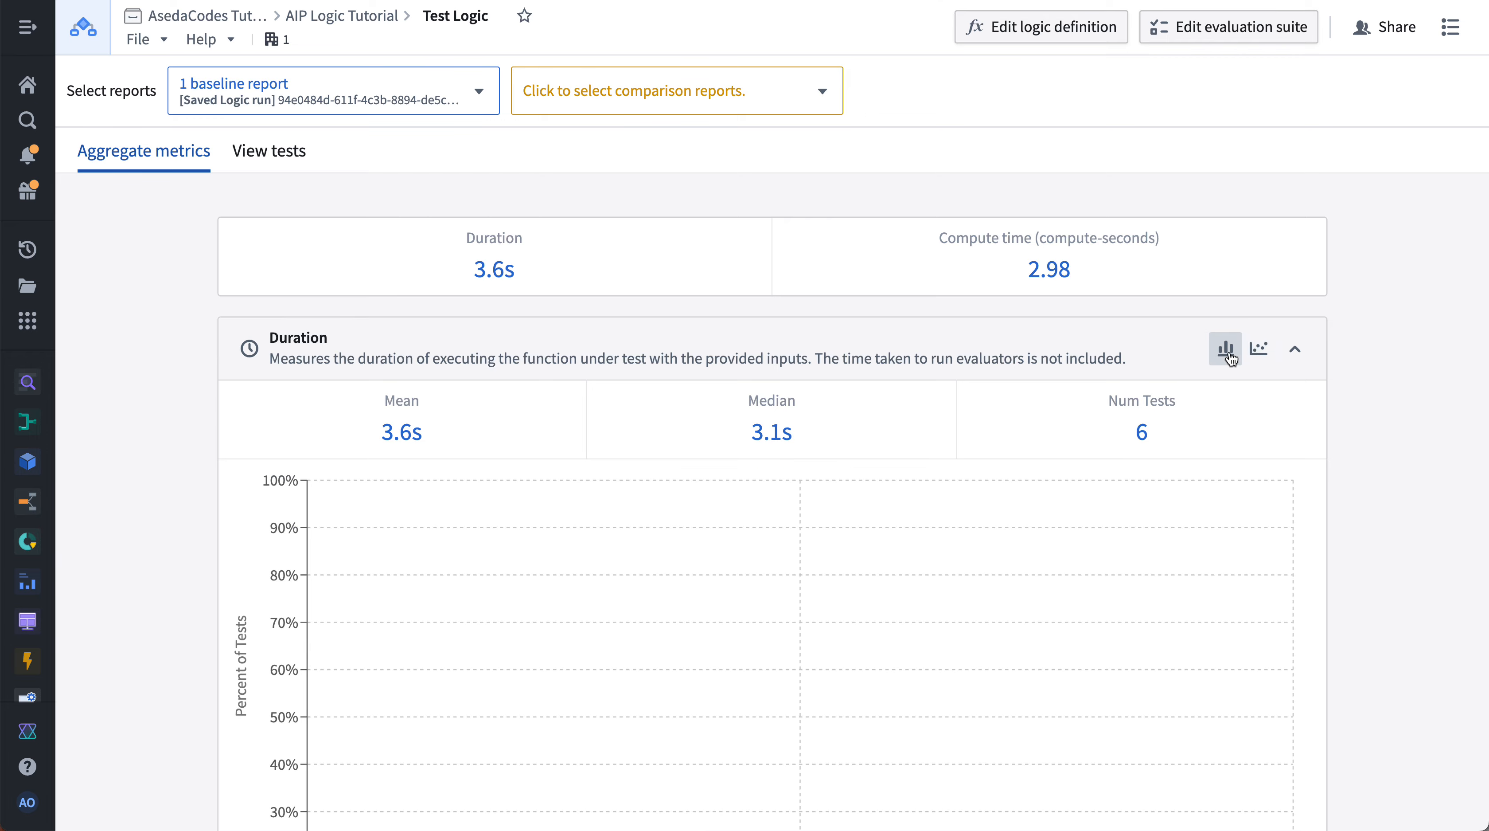
click(1294, 350)
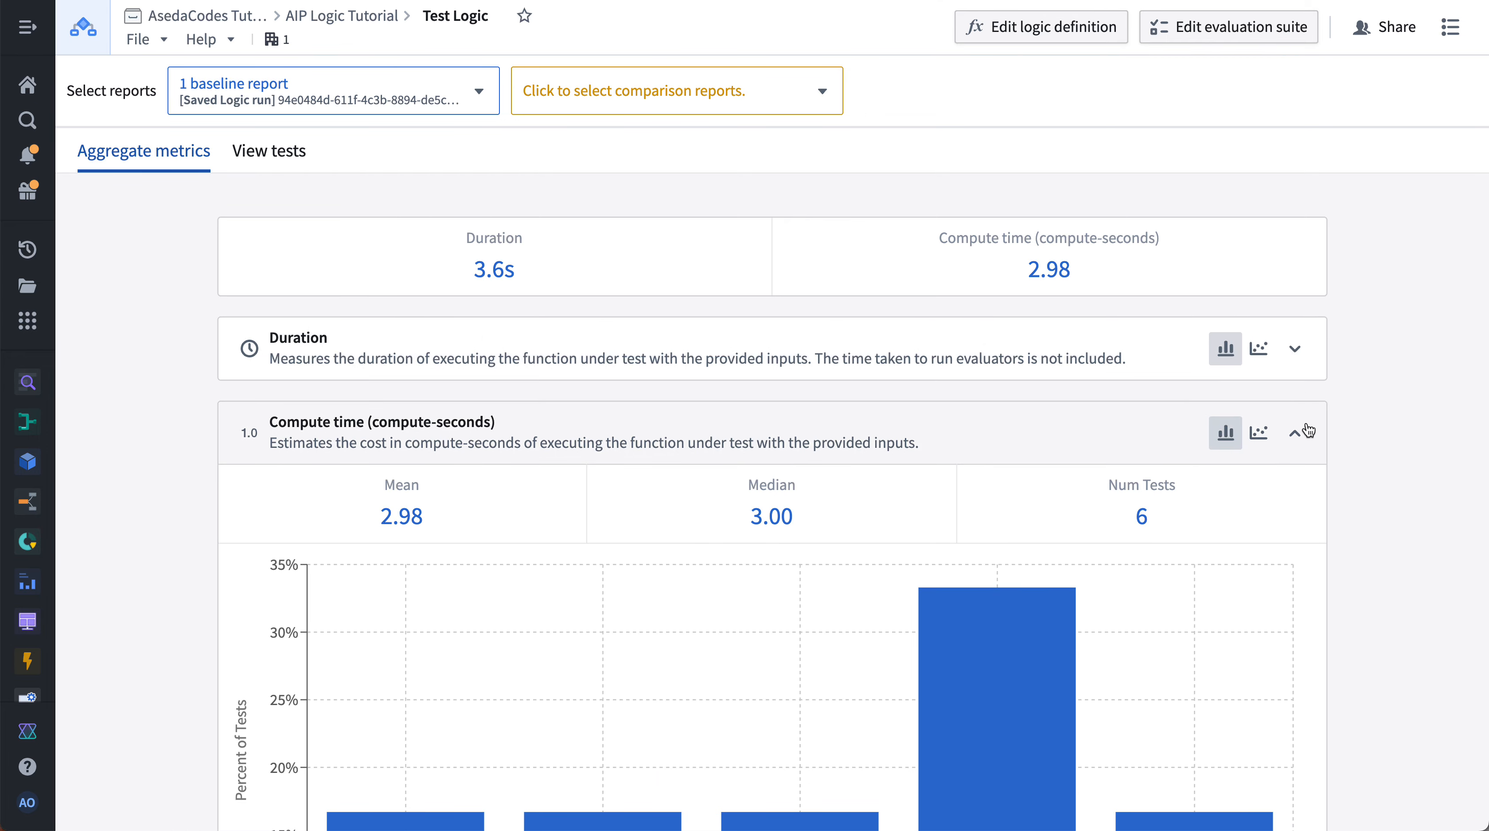
click(1303, 431)
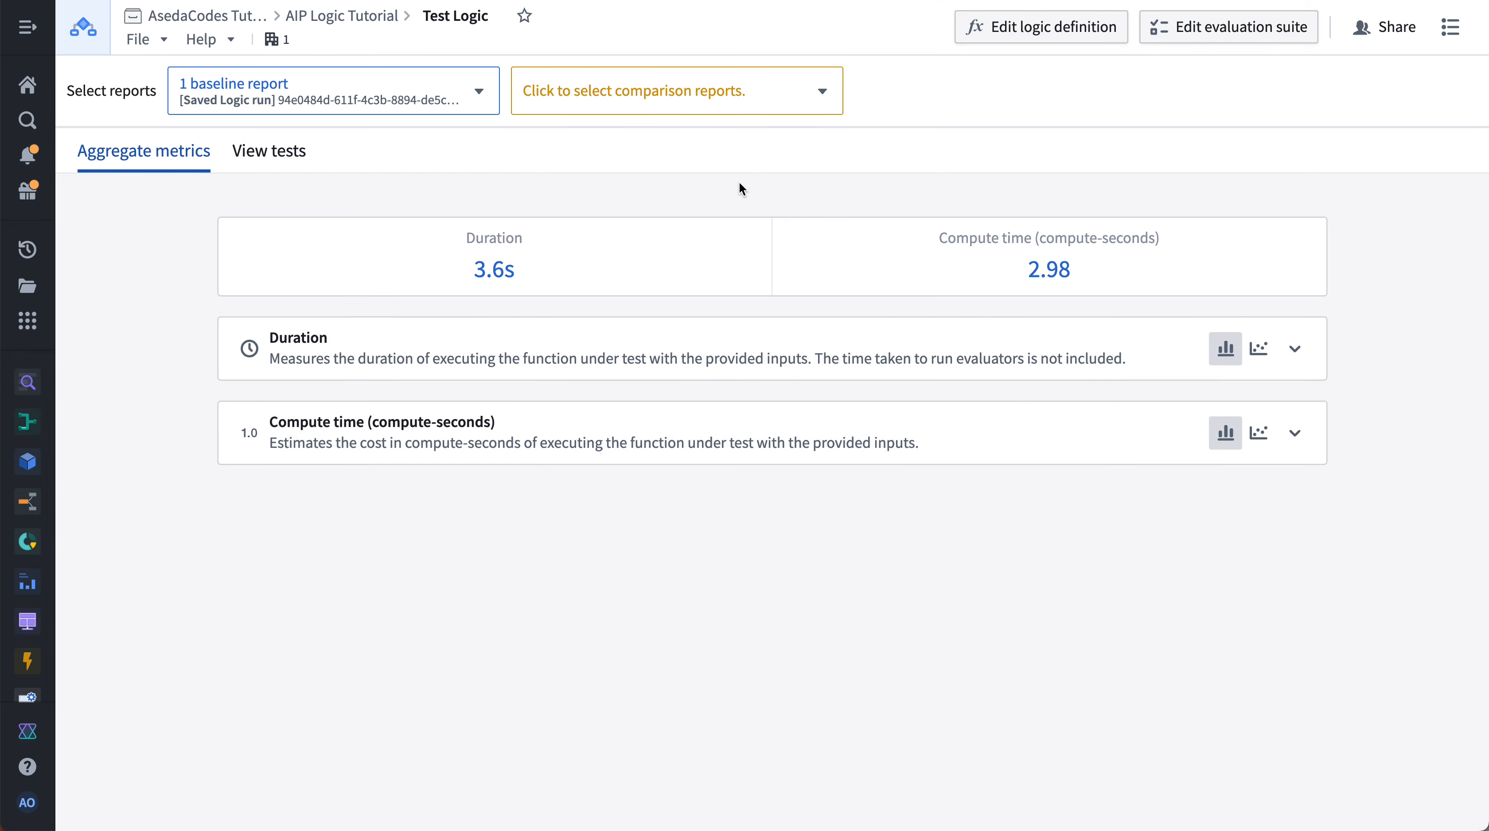
- Expand the Duration metric section and switch its chart to a scatter plot
key(super+r)
click(1291, 356)
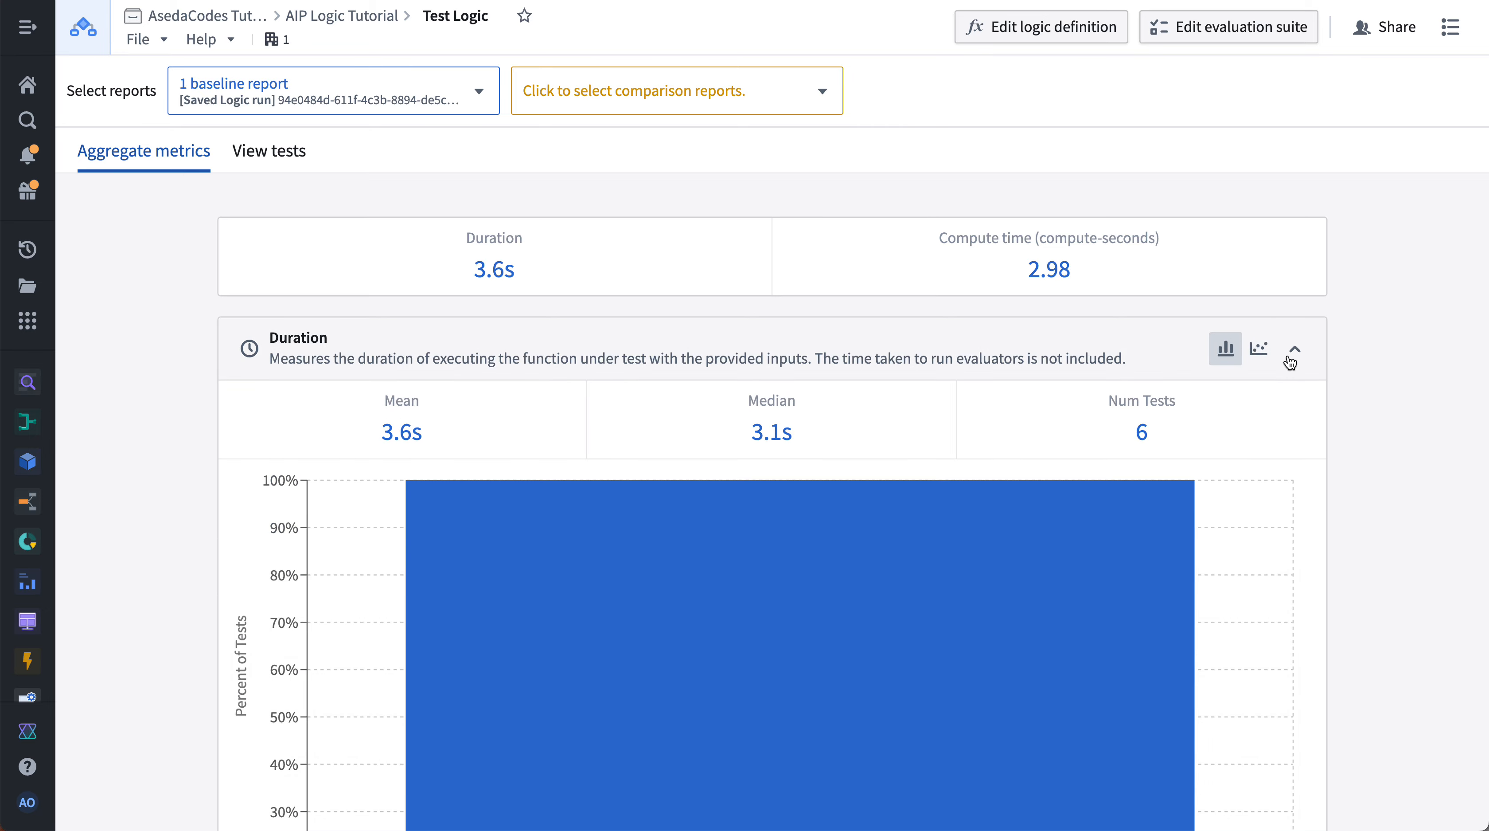
click(1259, 348)
- Examine the per-test points of the Duration scatter plot for the baseline report
scroll(1355, 488, down, 5)
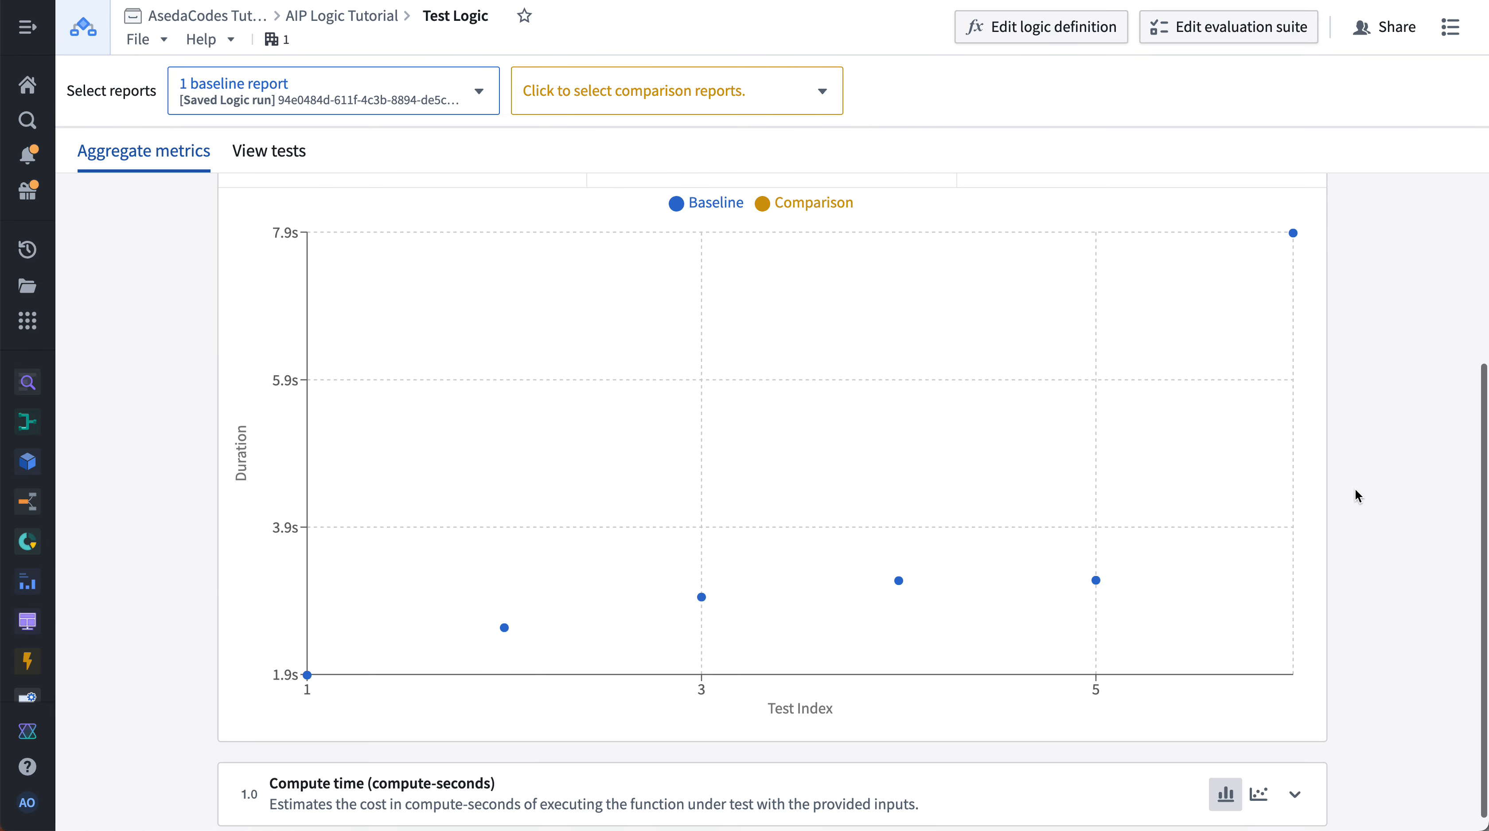
scroll(1355, 488, up, 4)
scroll(1356, 488, down, 3)
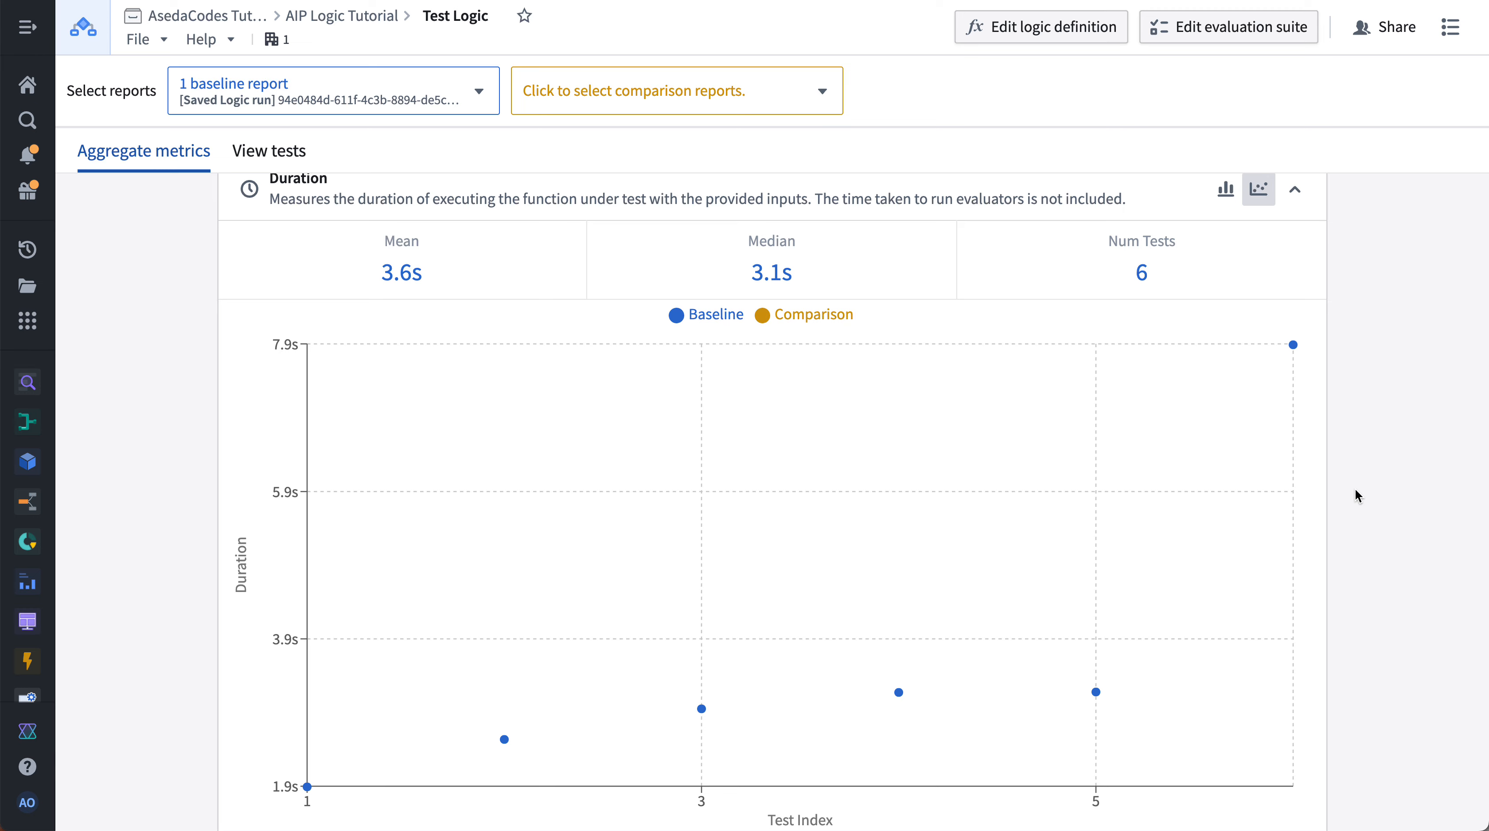
scroll(1356, 489, up, 3)
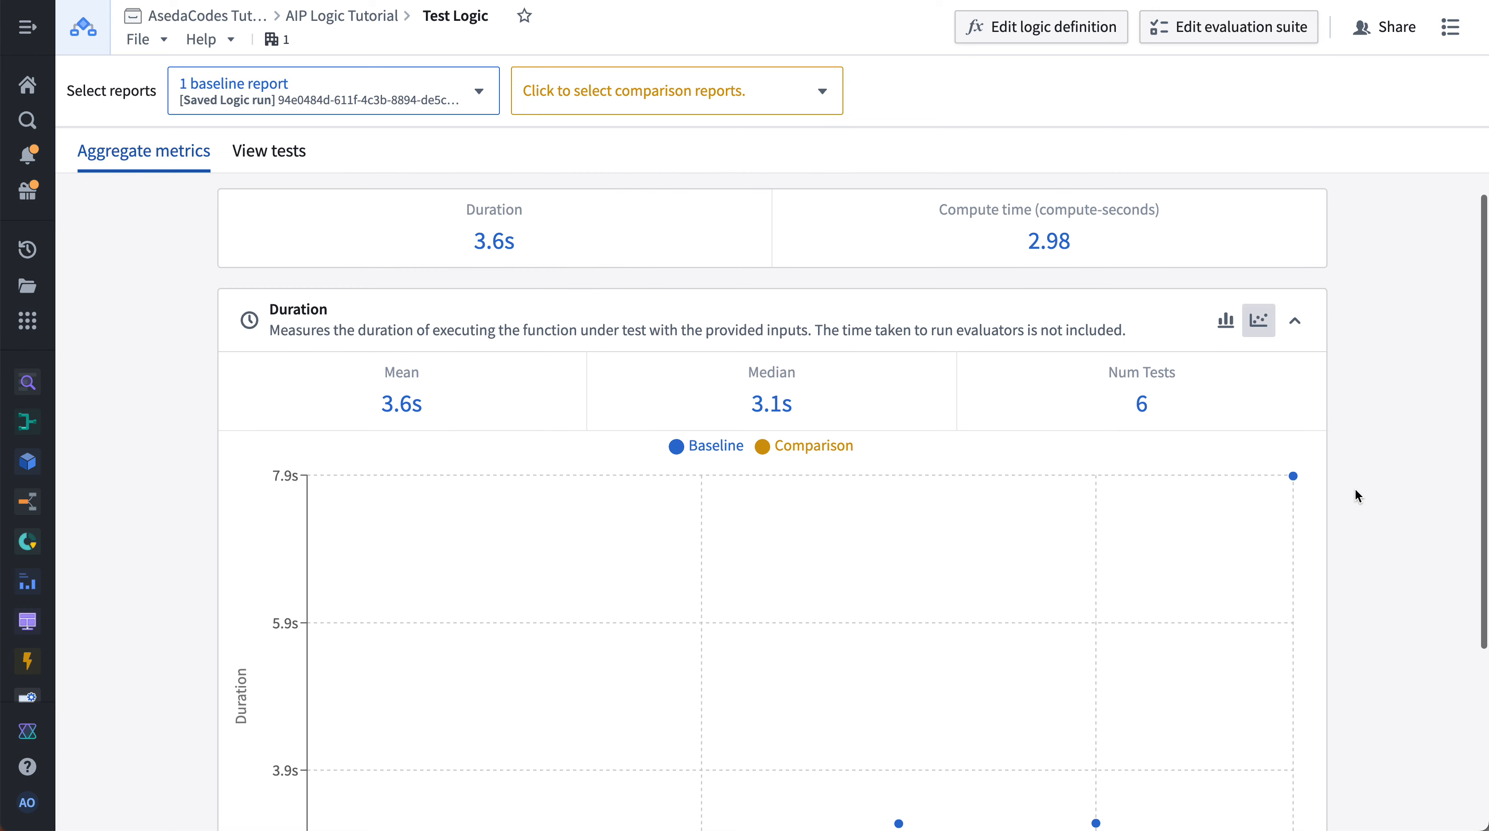
scroll(1355, 490, down, 3)
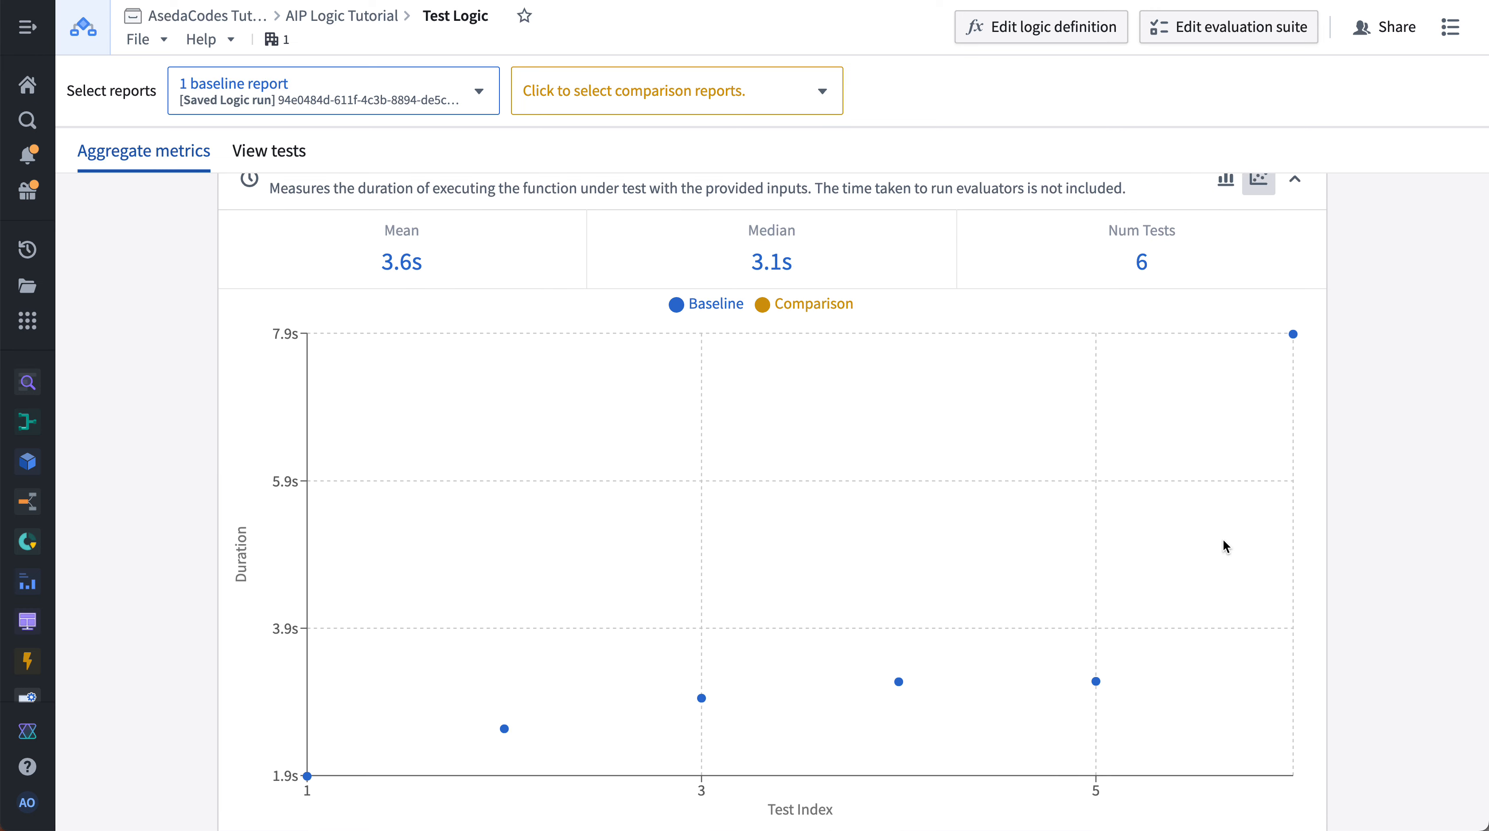
scroll(1226, 546, down, 2)
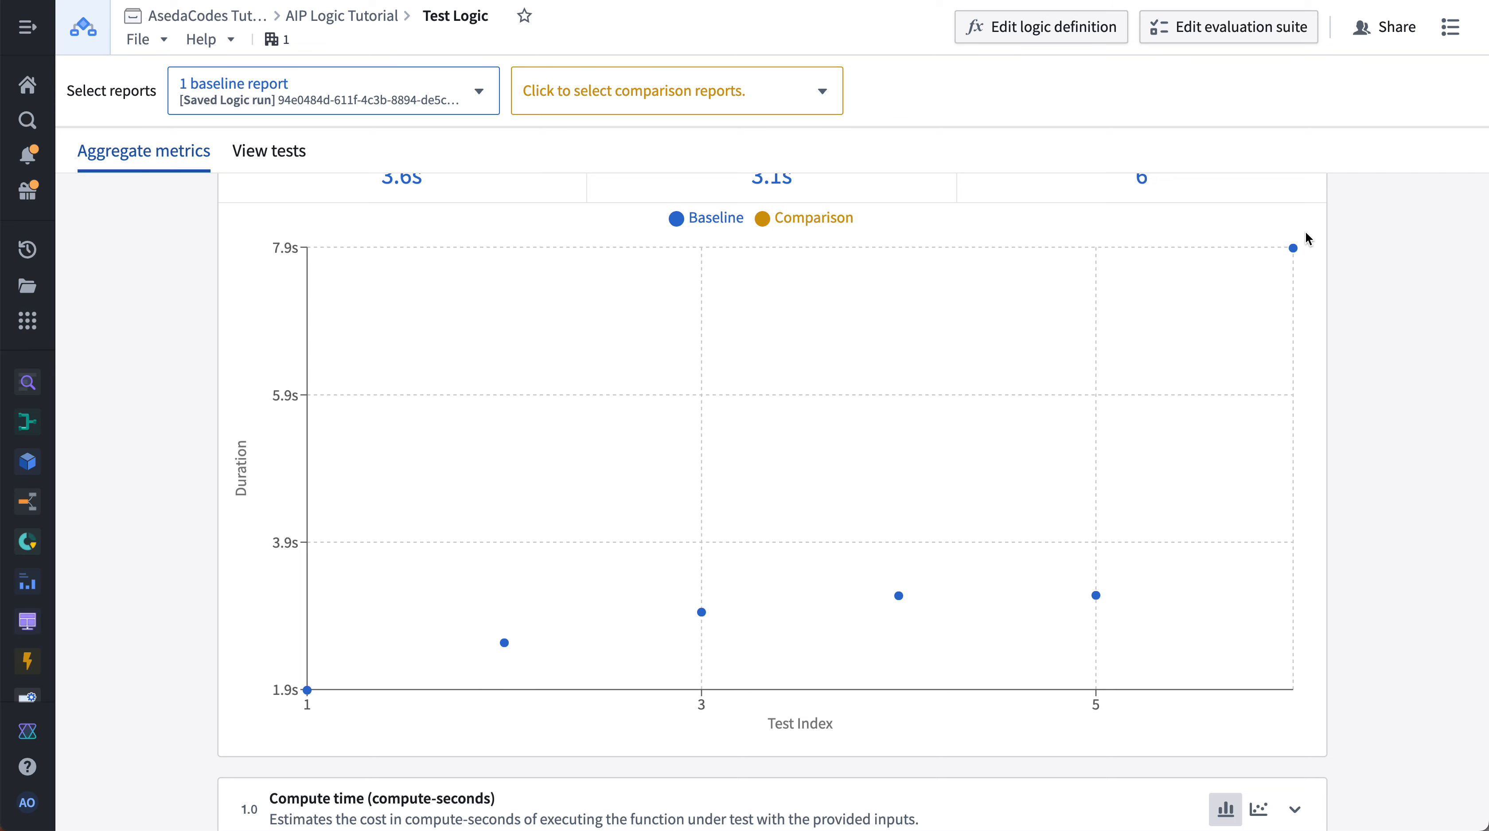
mouse_move(1294, 250)
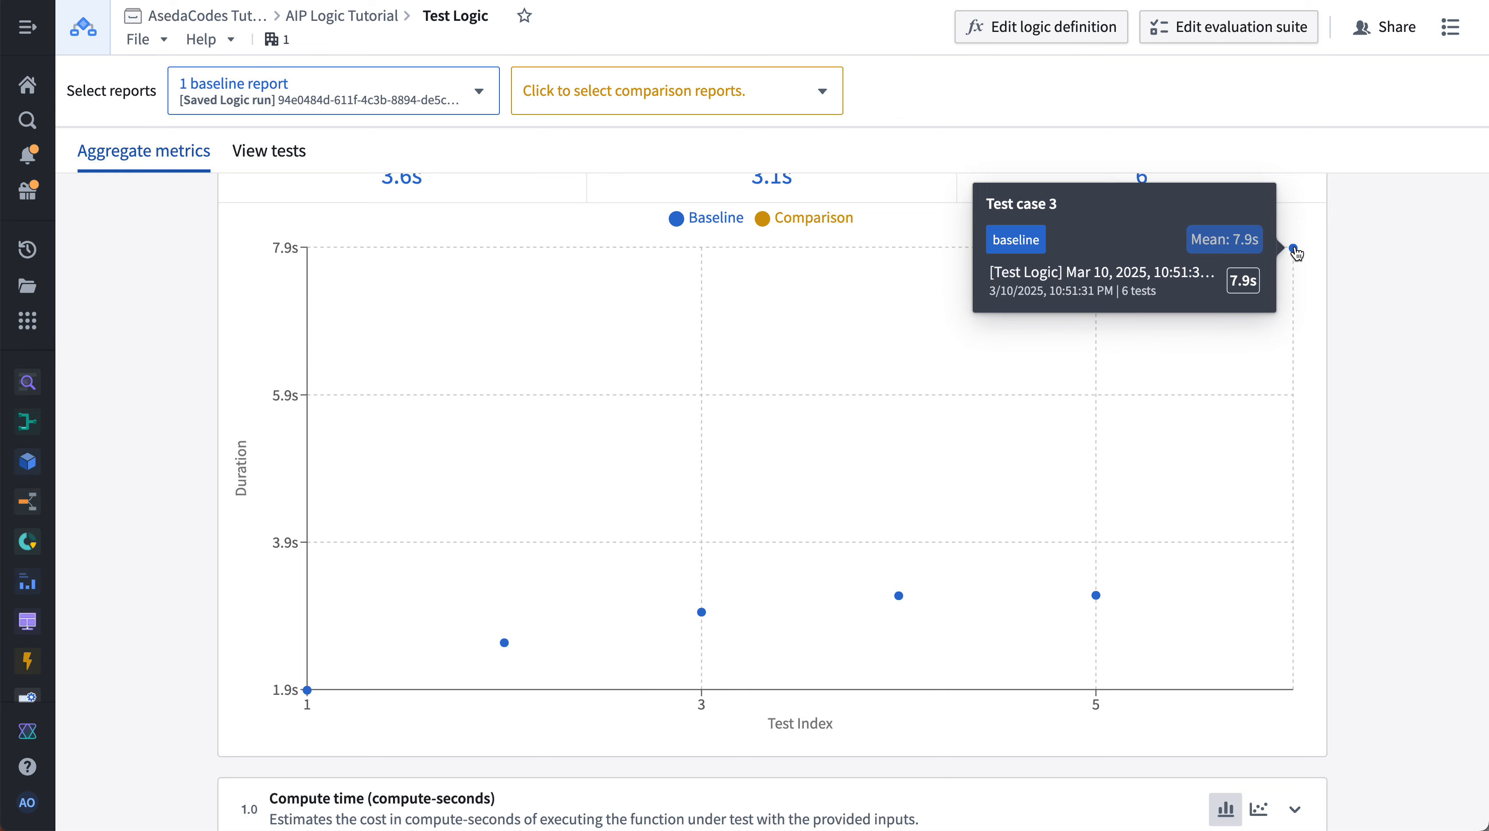
scroll(1294, 250, up, 4)
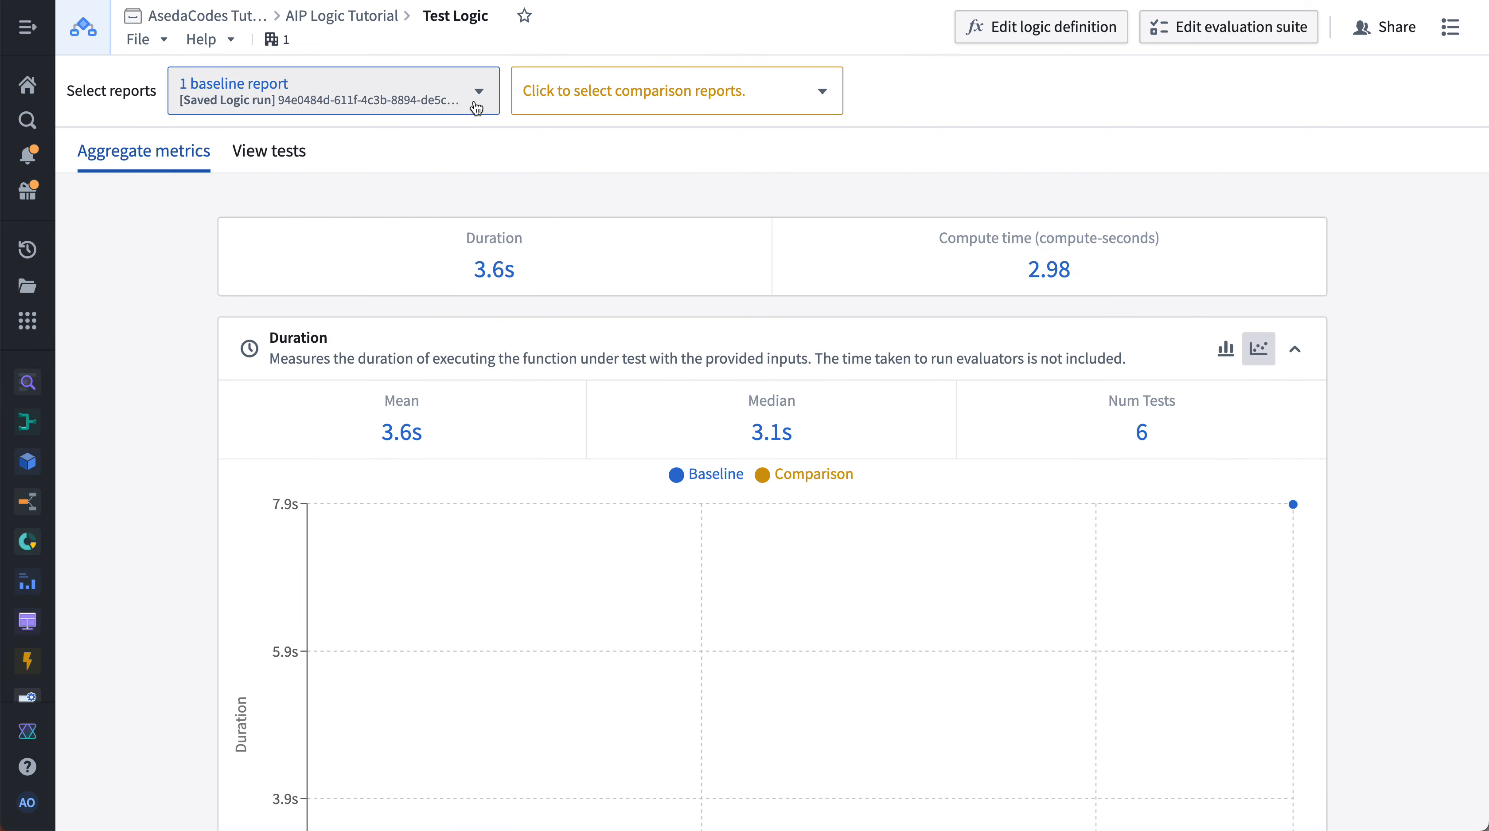
- Select the Mar 10, 2025, 10:56 PM Saved Logic run as the comparison report
click(416, 89)
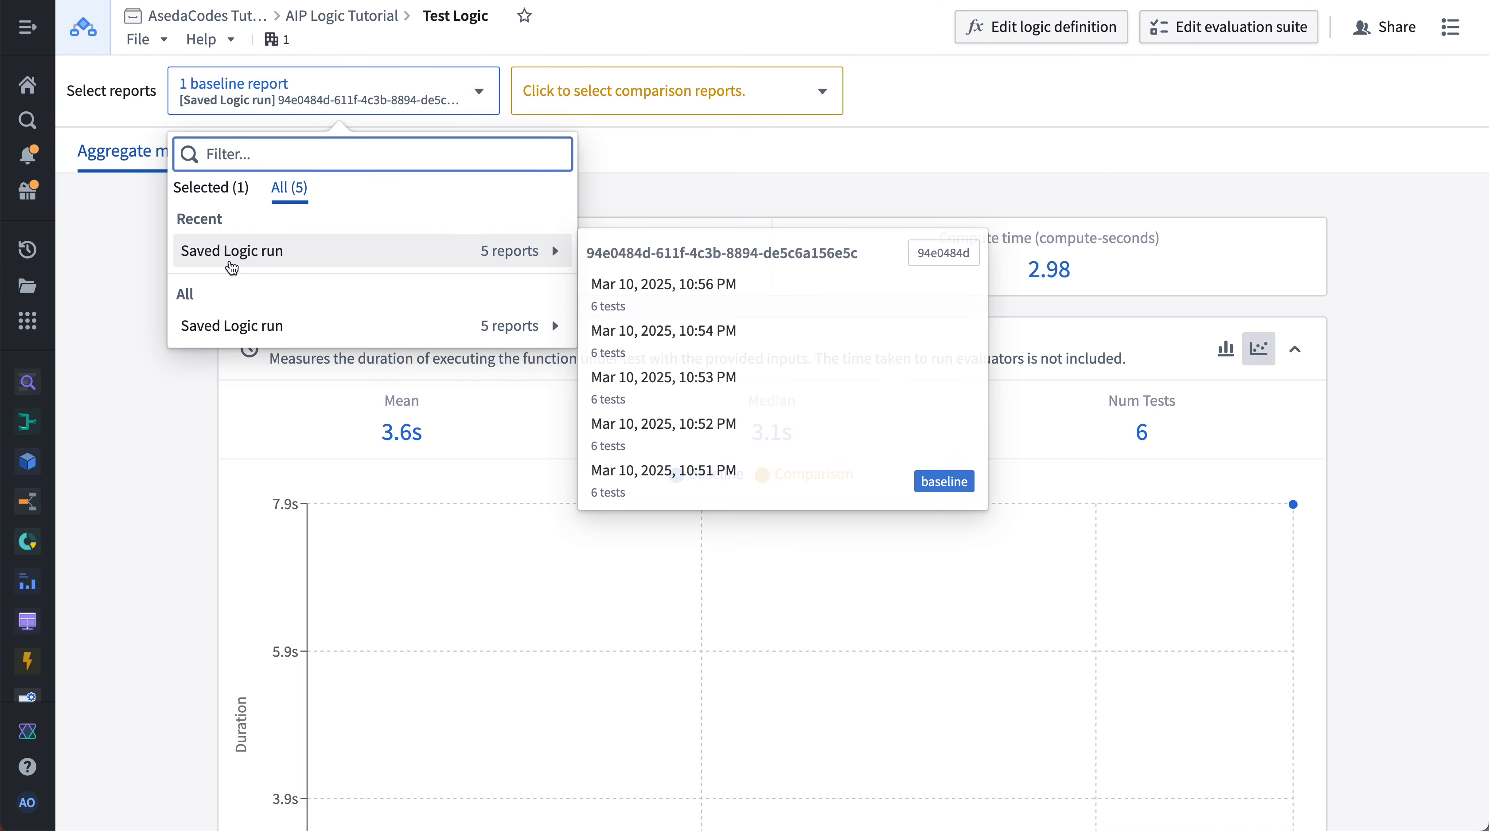
mouse_move(262, 328)
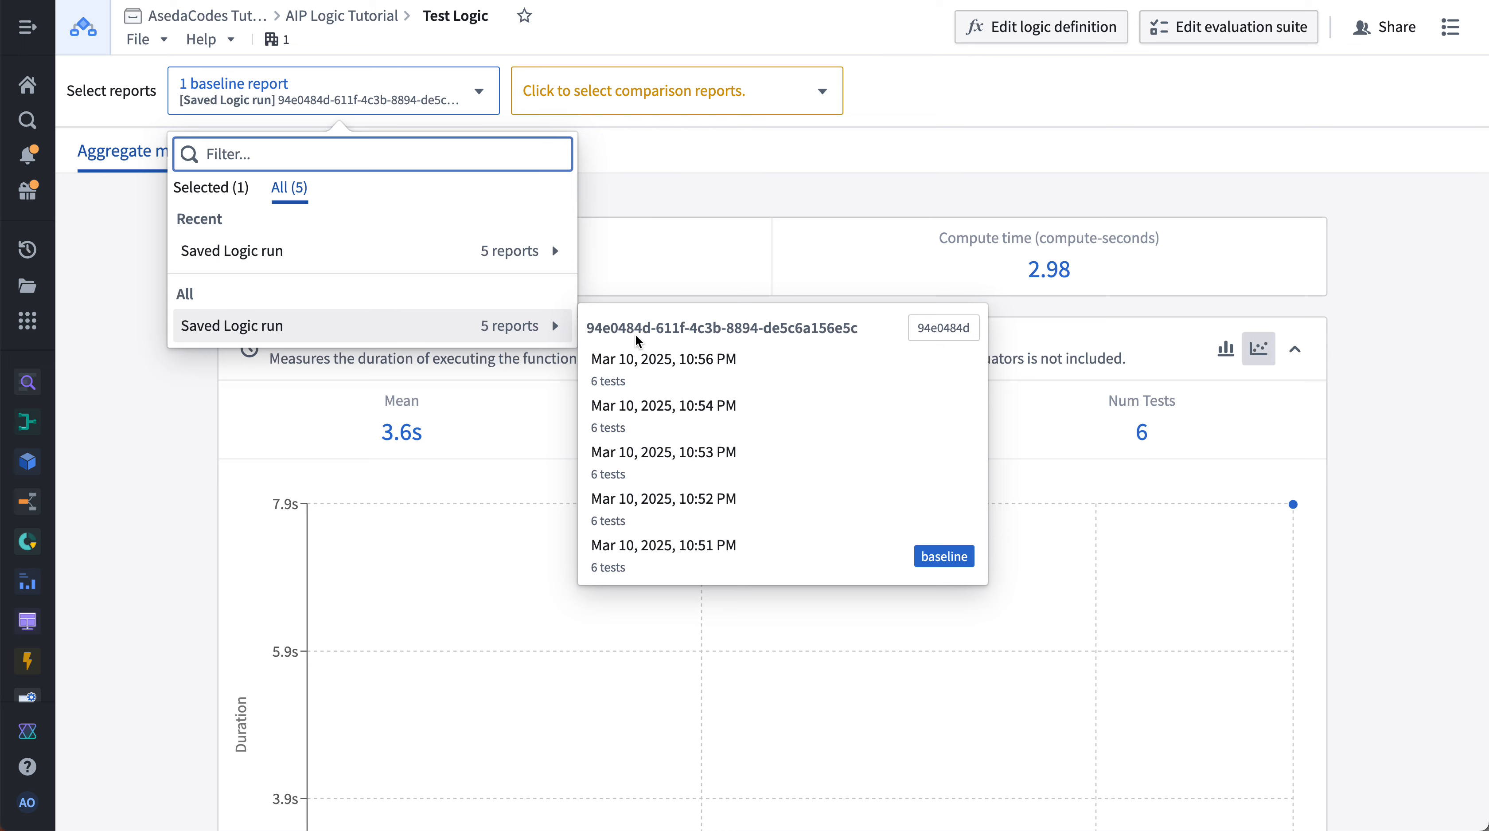
mouse_move(723, 572)
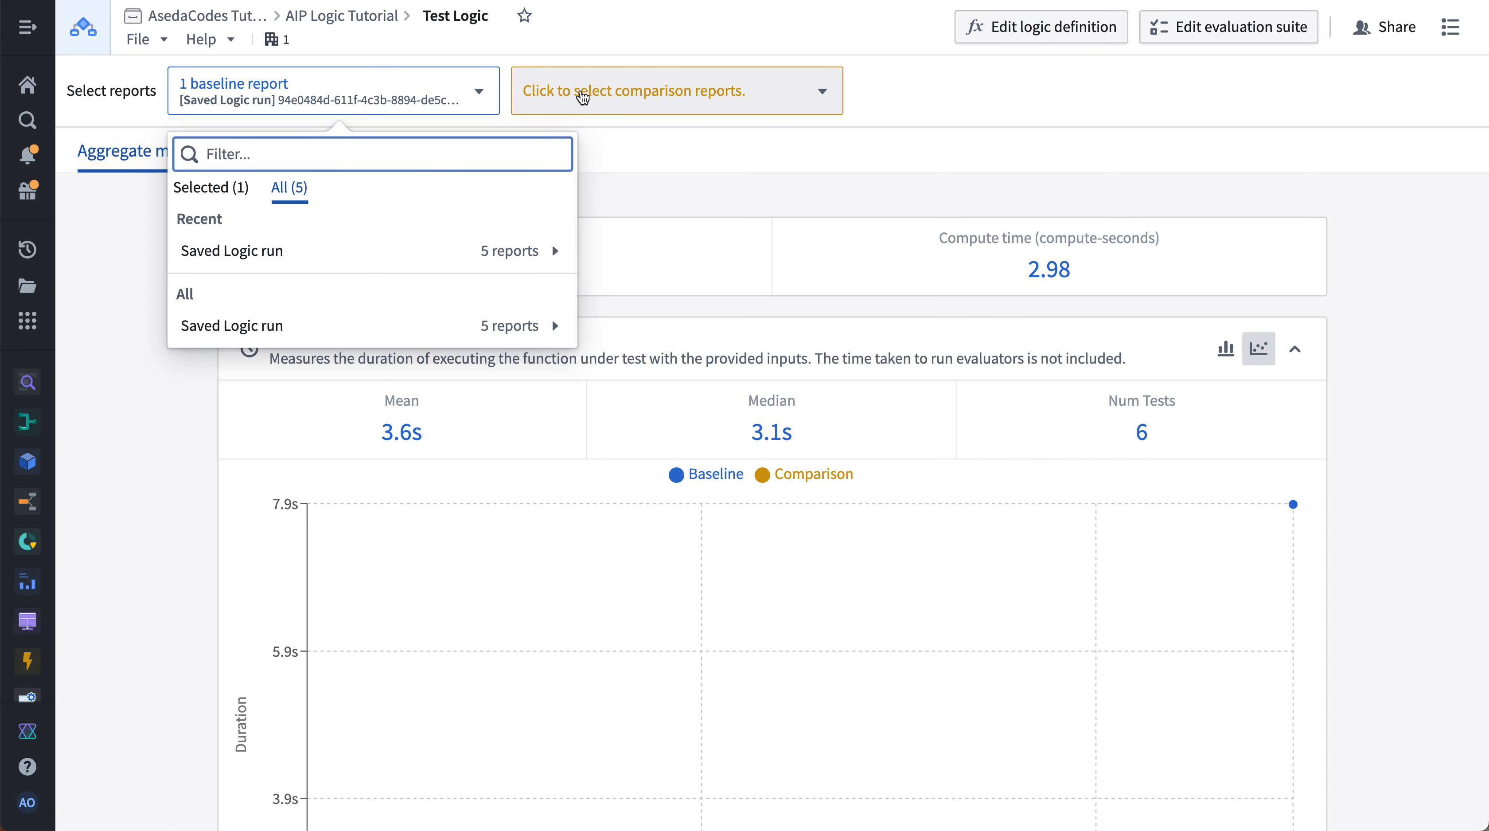
click(581, 90)
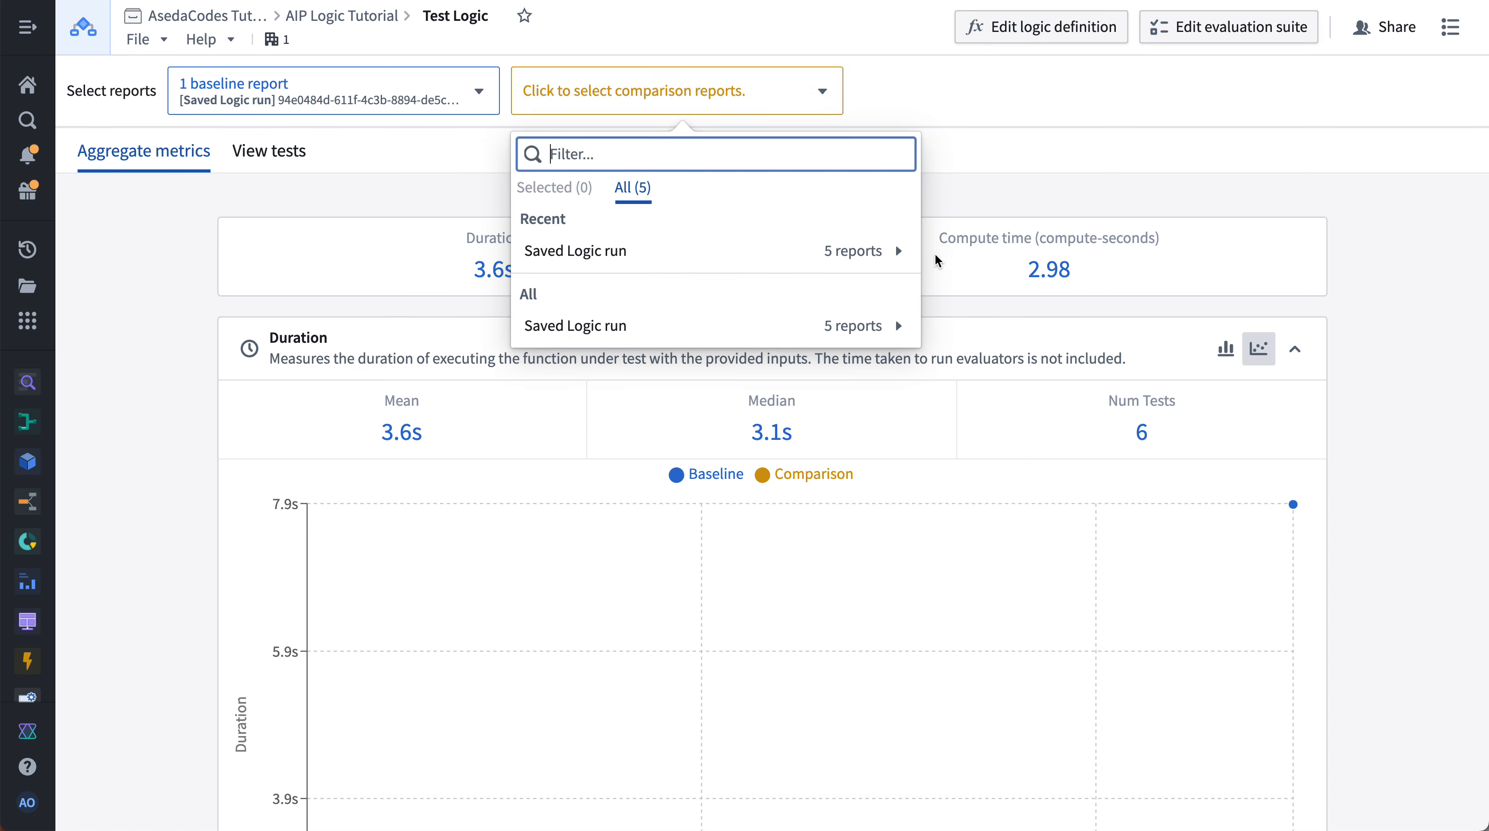
mouse_move(845, 266)
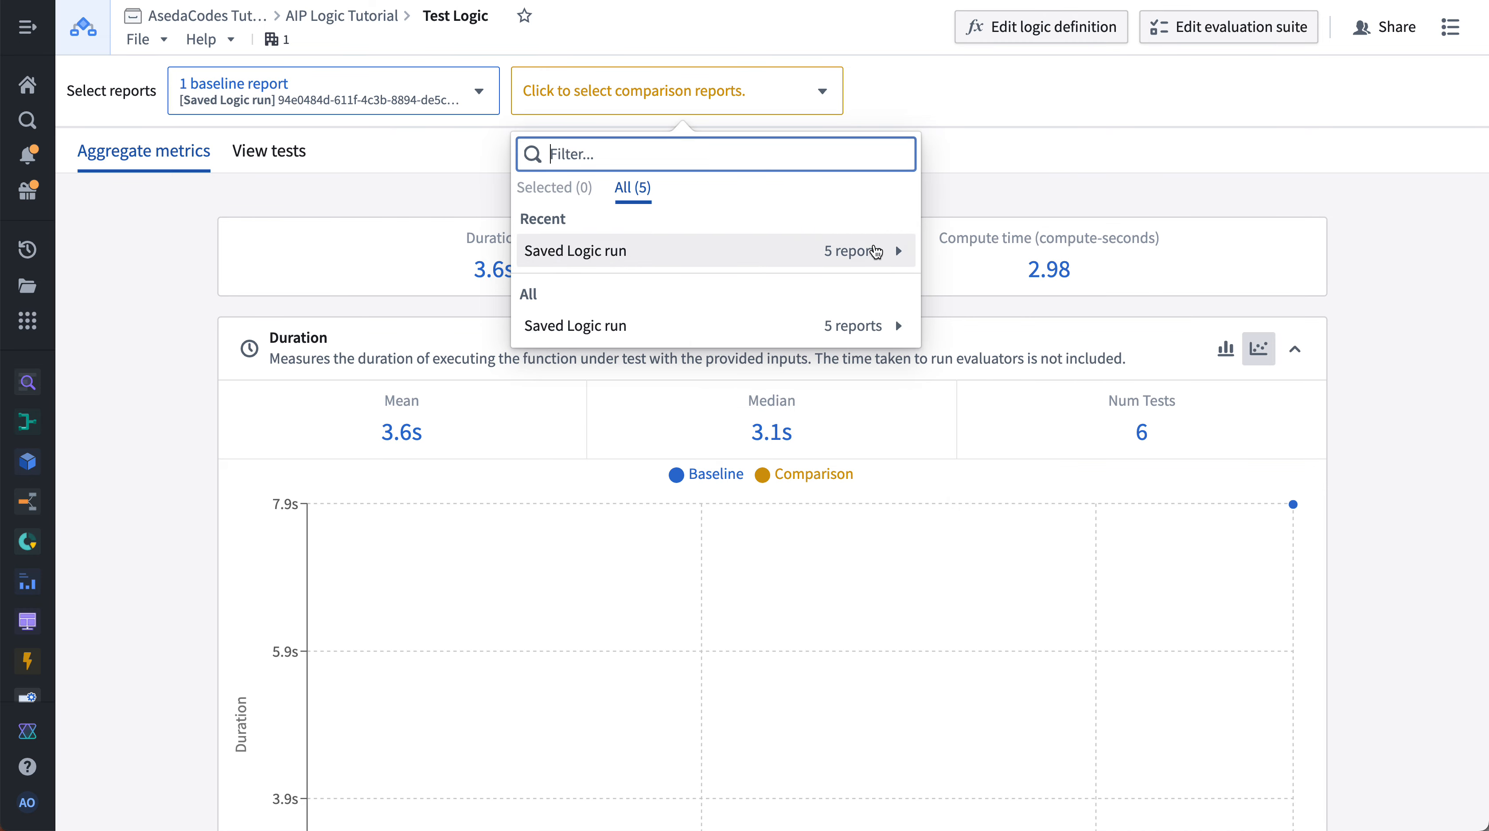
mouse_move(891, 249)
click(1004, 297)
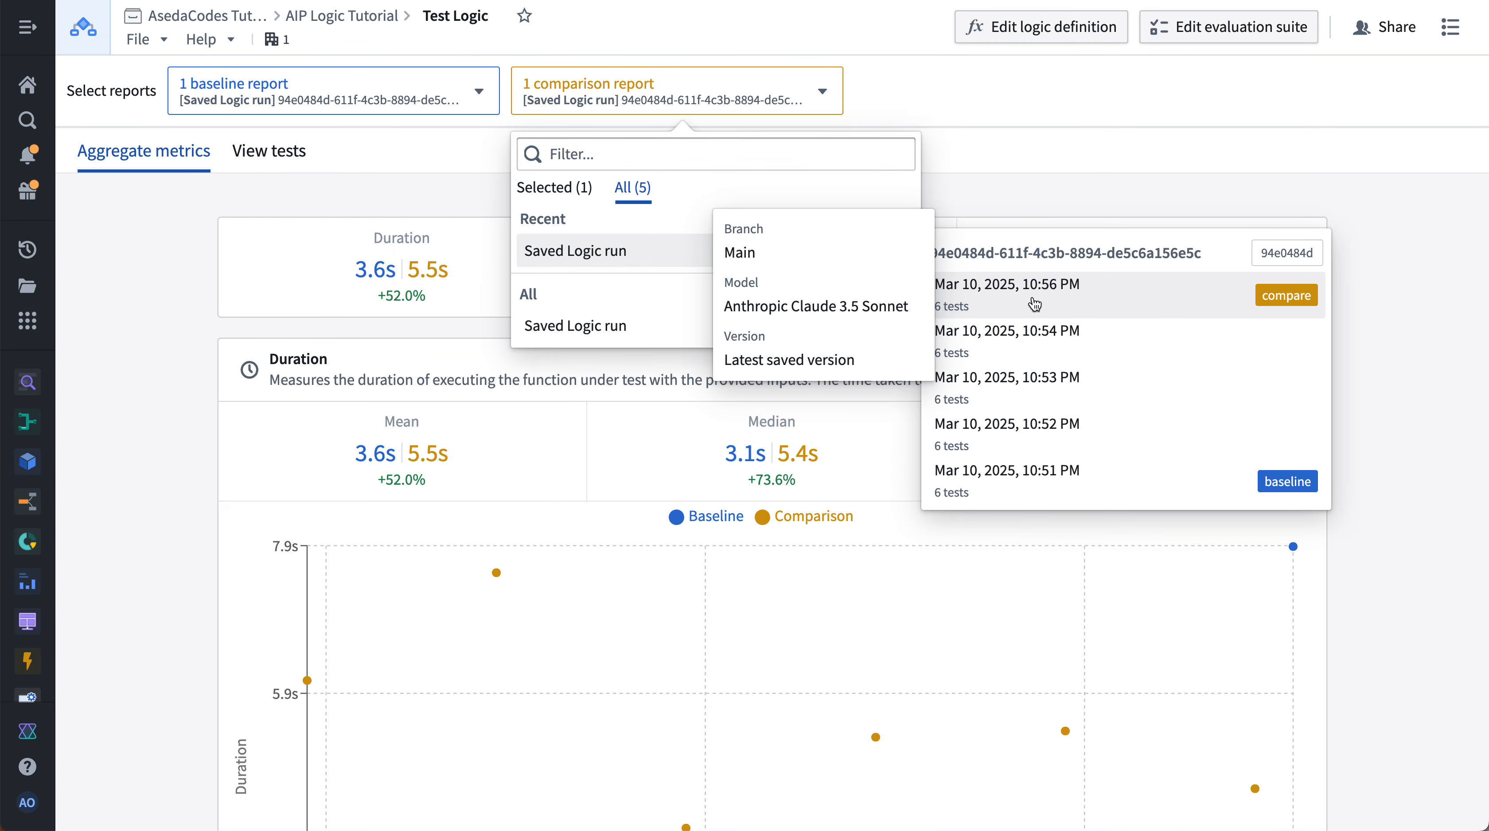
click(124, 357)
- Switch the Duration chart back to a histogram
scroll(212, 426, down, 4)
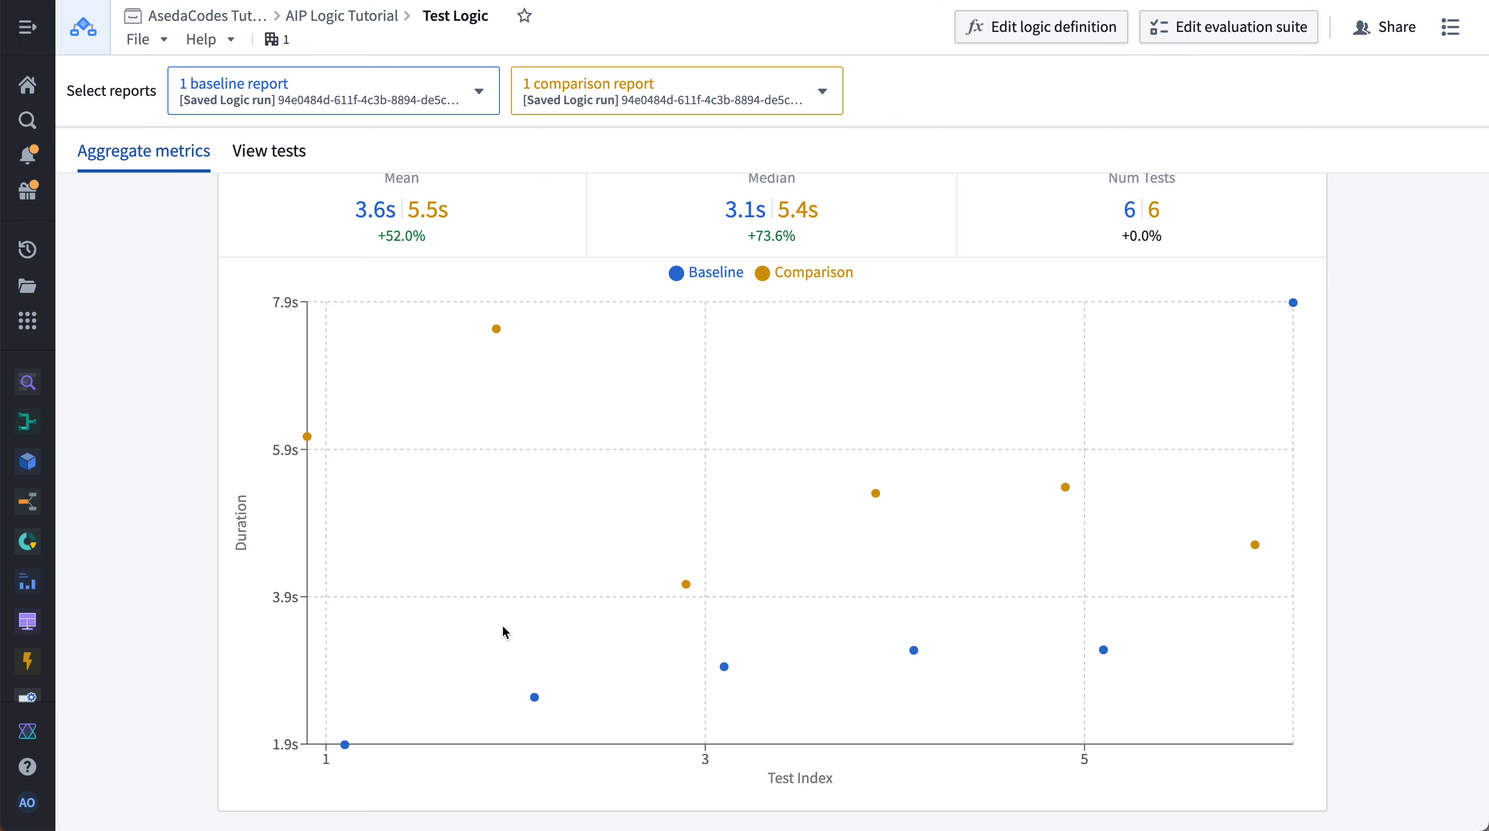
scroll(879, 316, up, 4)
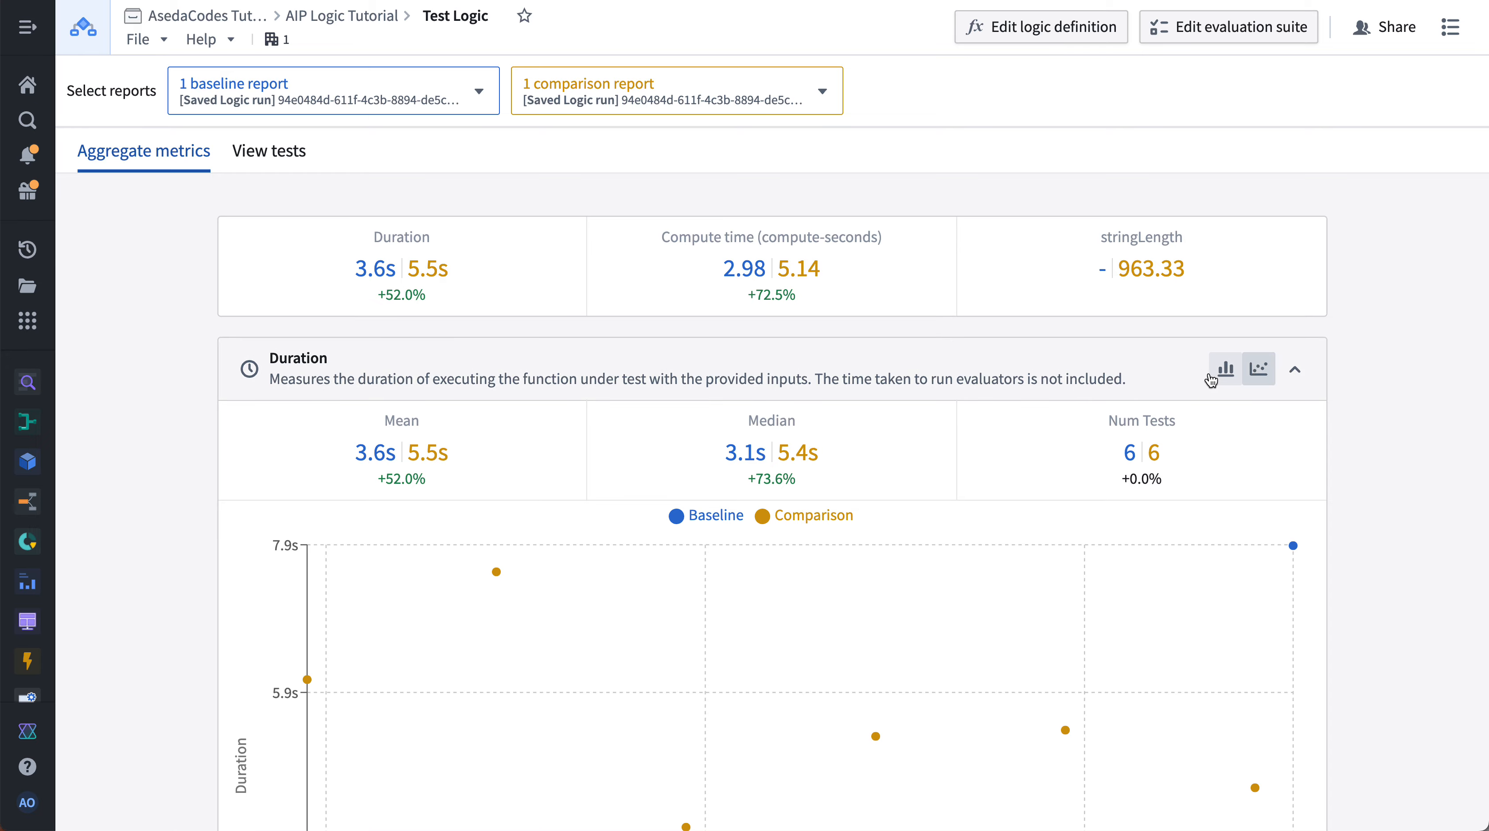
click(1225, 369)
scroll(1157, 460, down, 3)
scroll(1151, 481, up, 5)
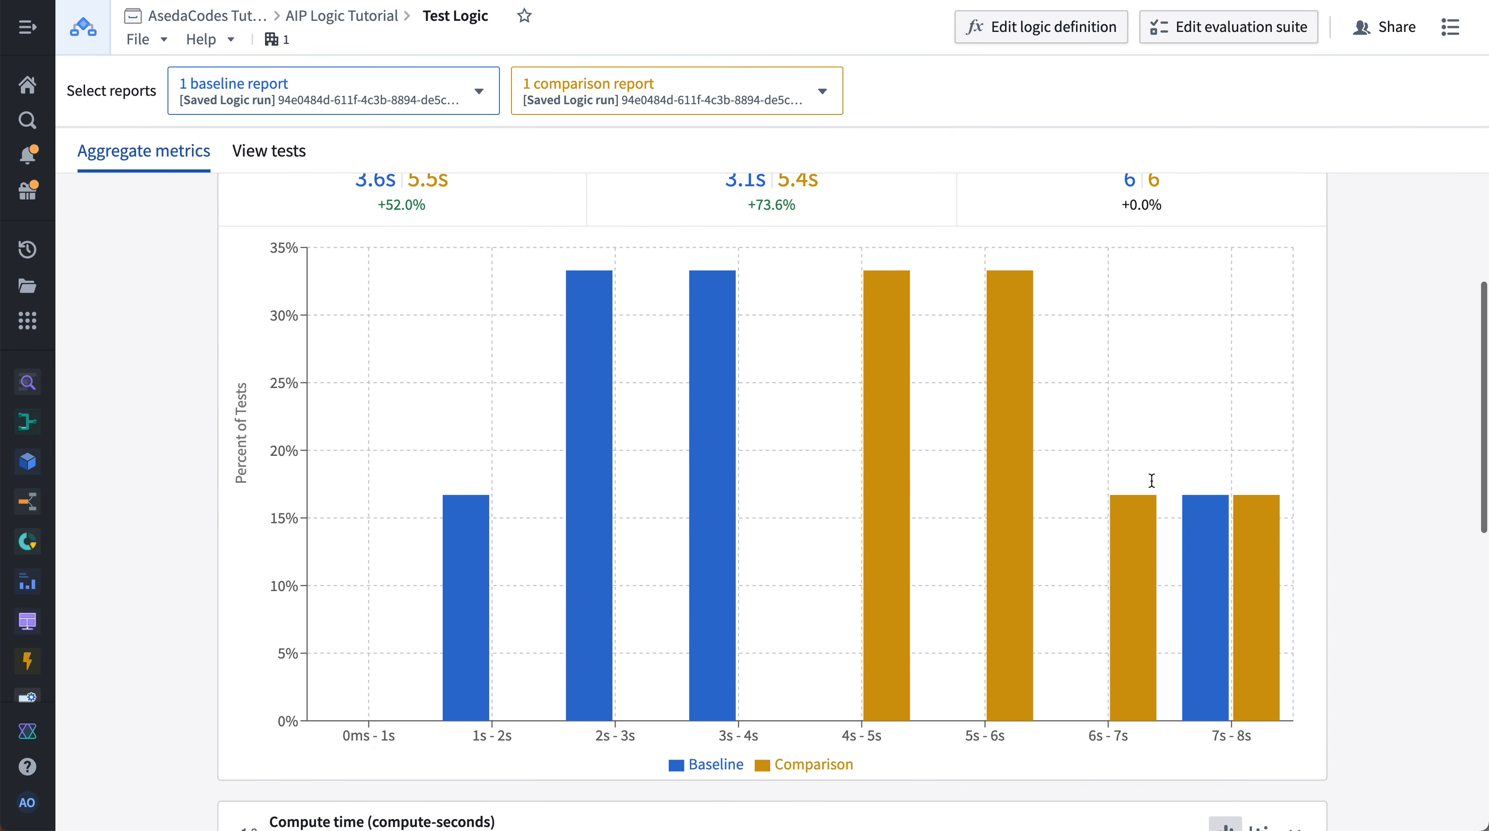
- Inspect the Duration and stringLength histograms comparing the baseline and comparison reports
scroll(1152, 481, down, 4)
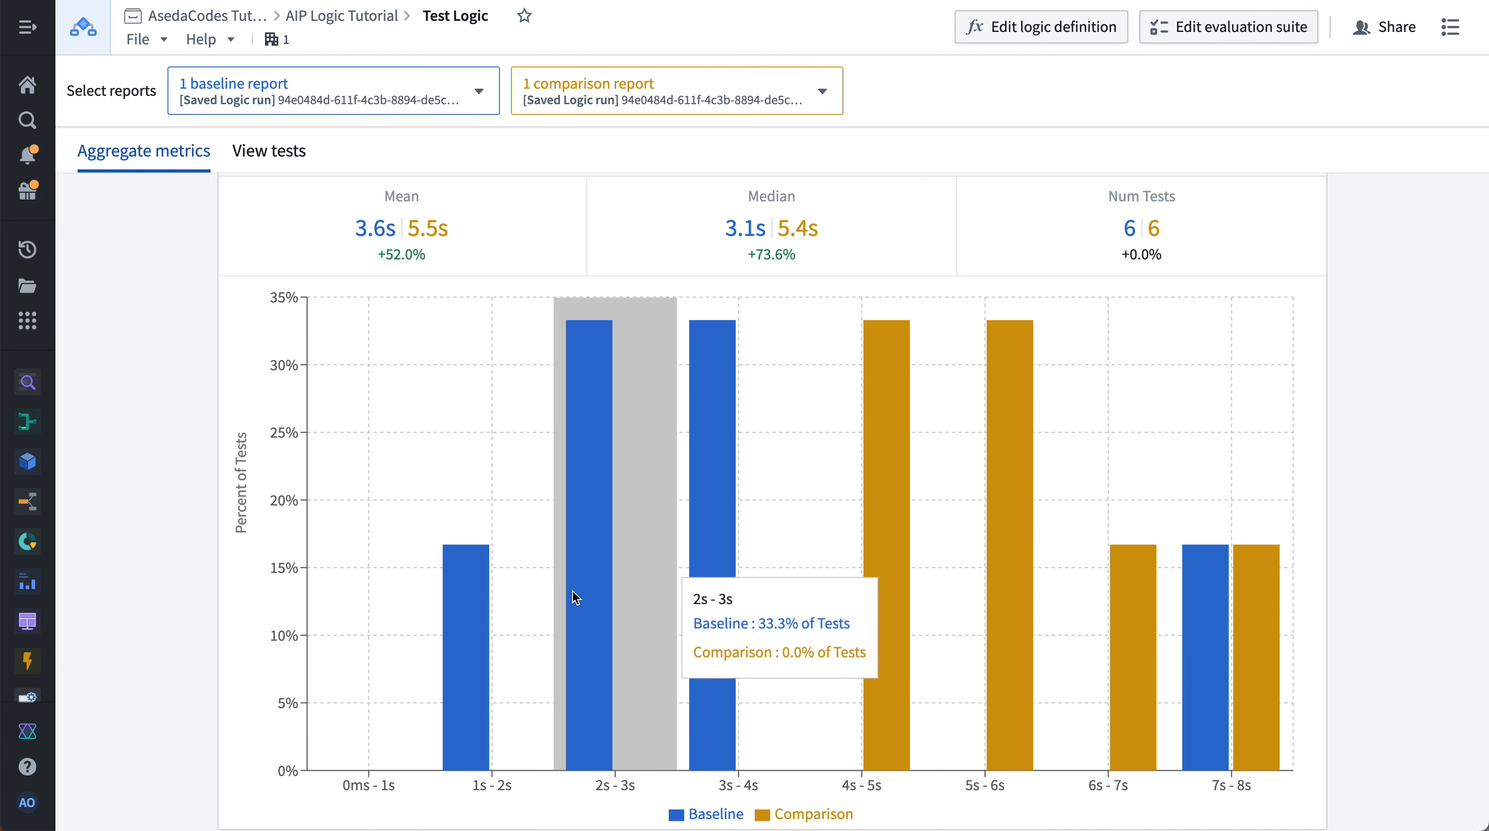
mouse_move(885, 542)
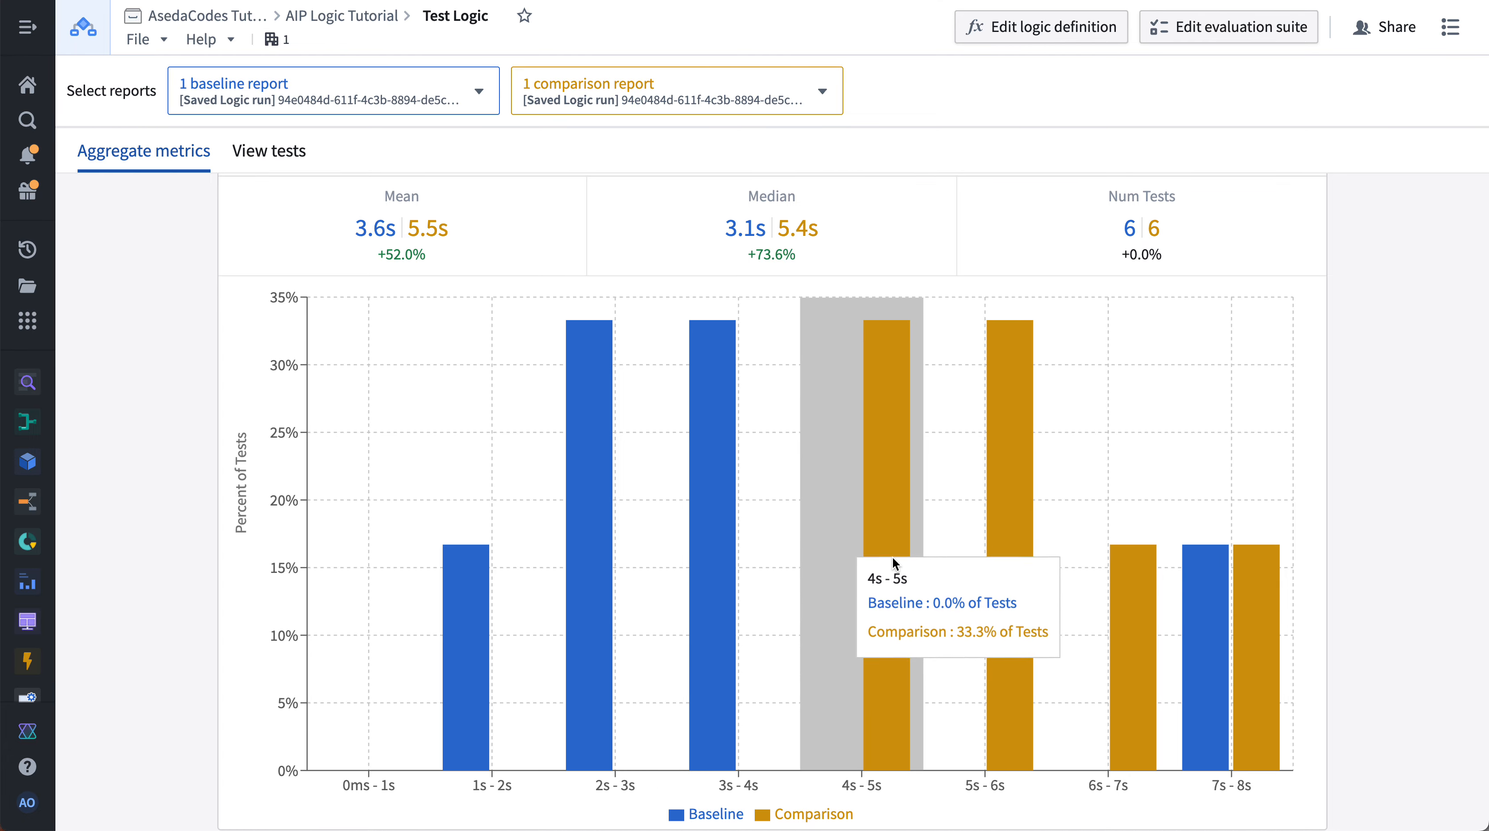
mouse_move(1045, 605)
mouse_move(1269, 669)
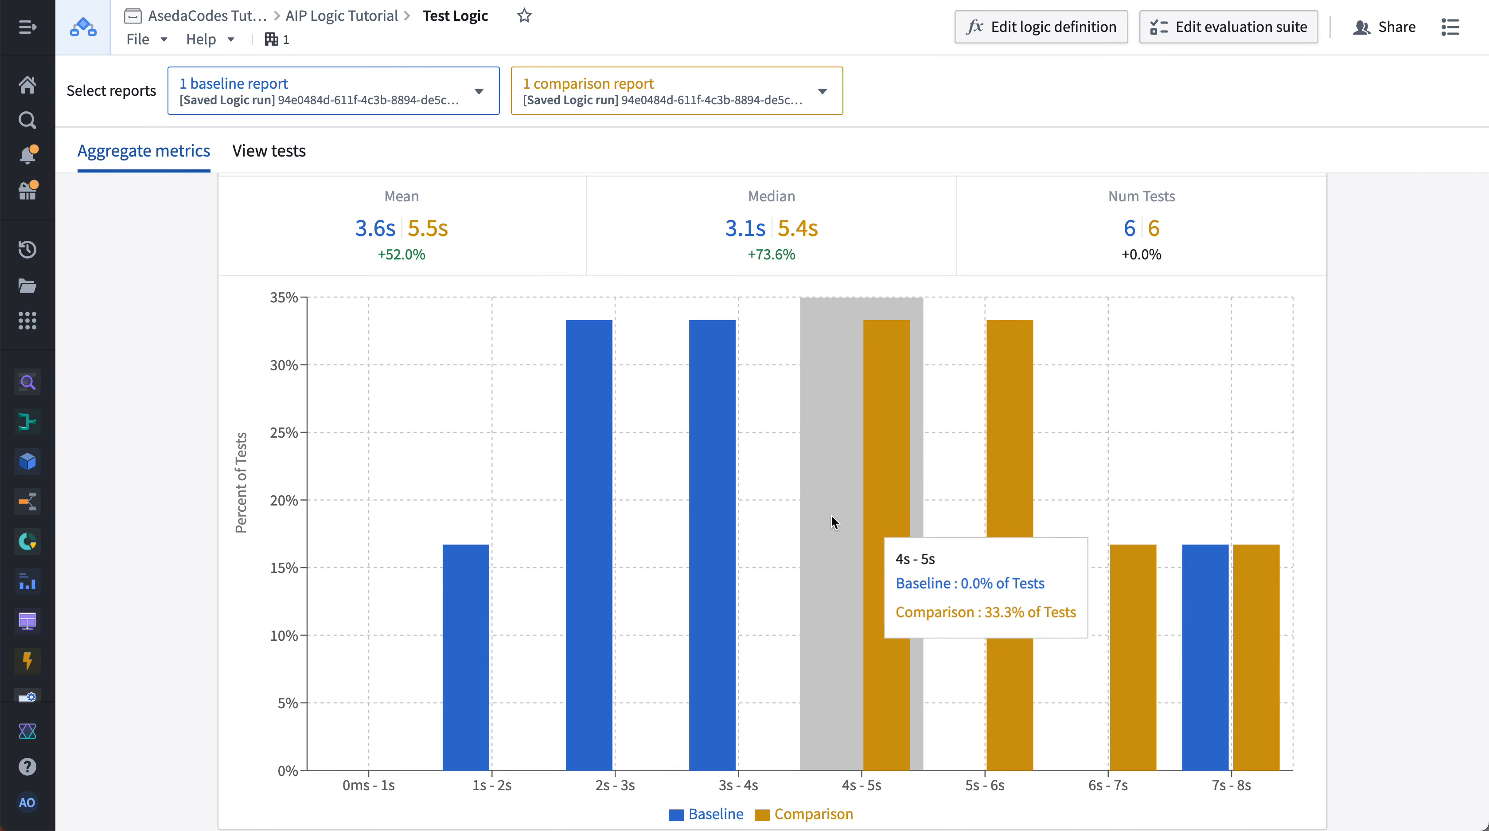
mouse_move(422, 511)
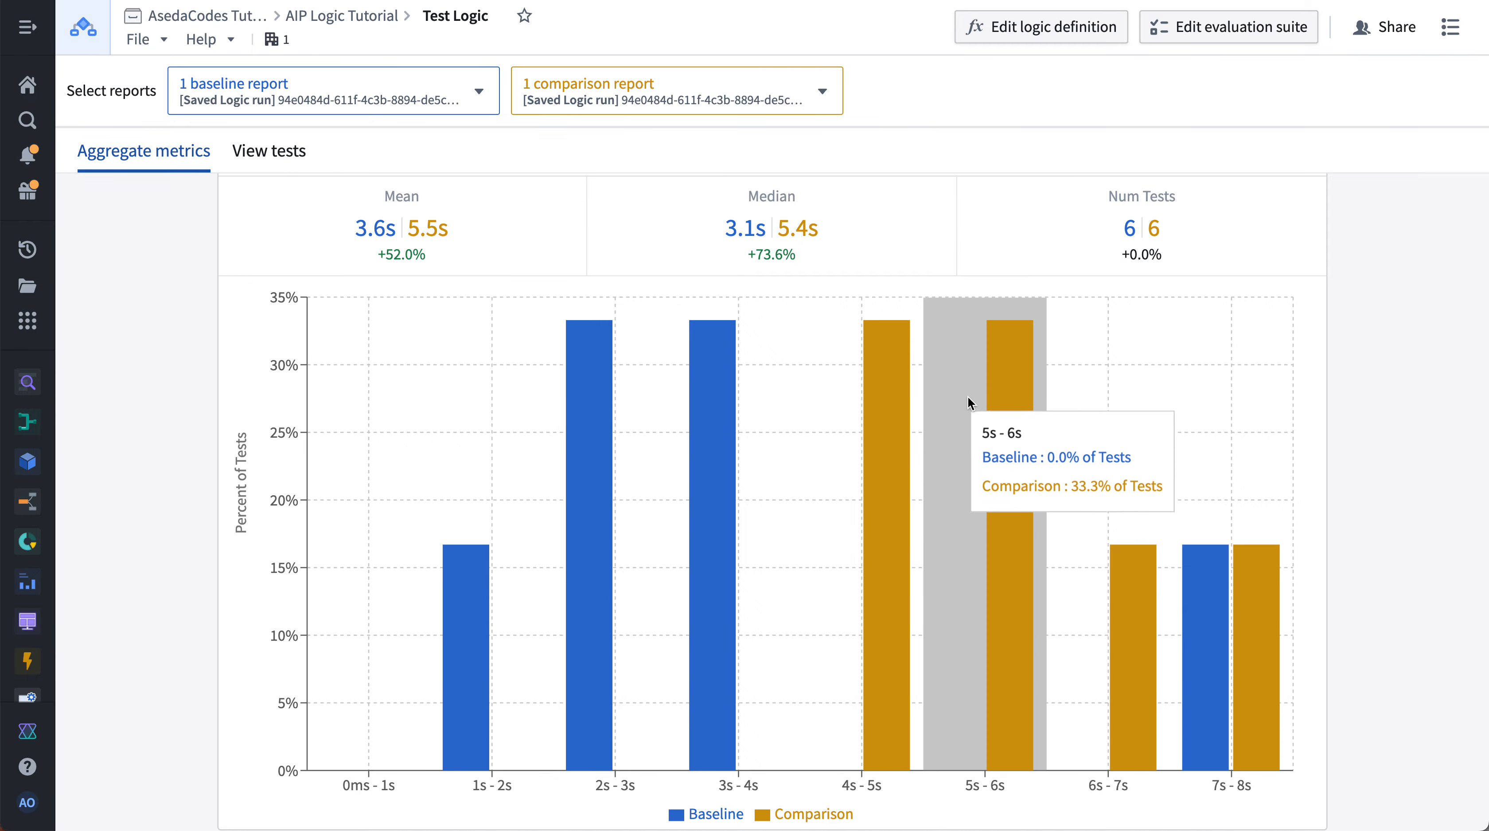
scroll(968, 397, up, 3)
scroll(969, 402, down, 10)
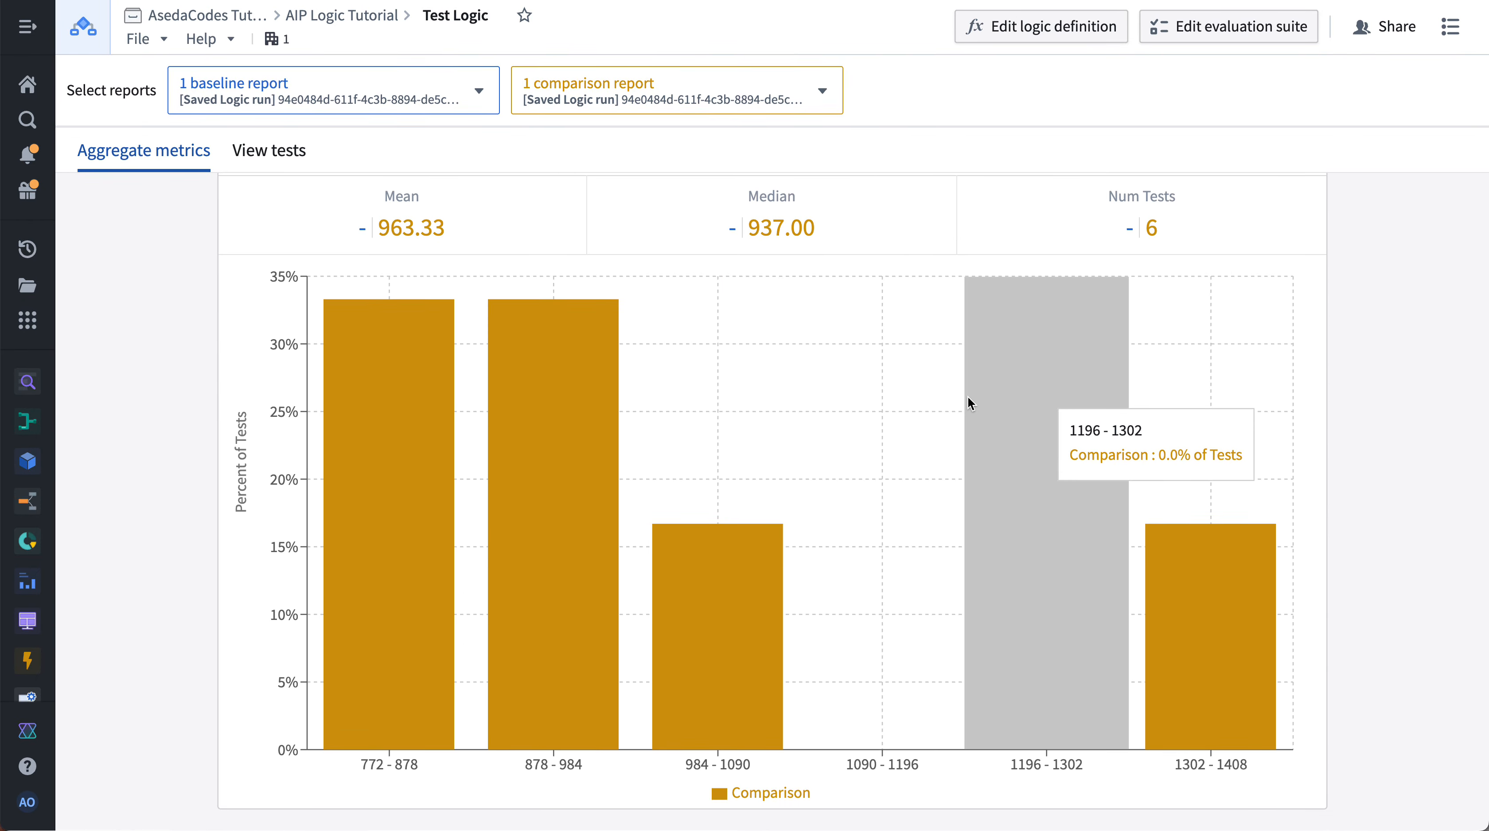
scroll(968, 401, up, 3)
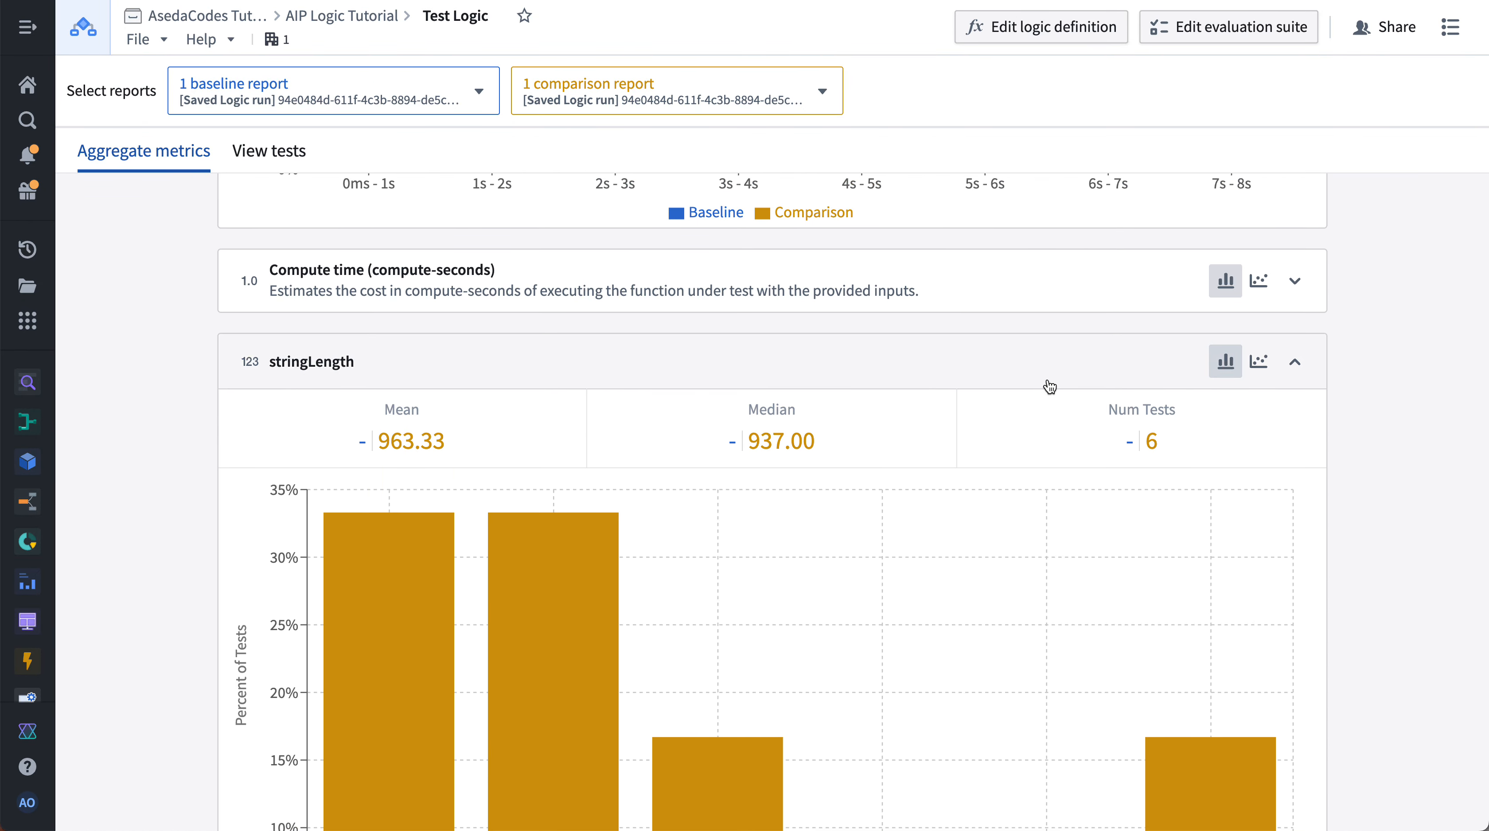
scroll(1047, 388, down, 3)
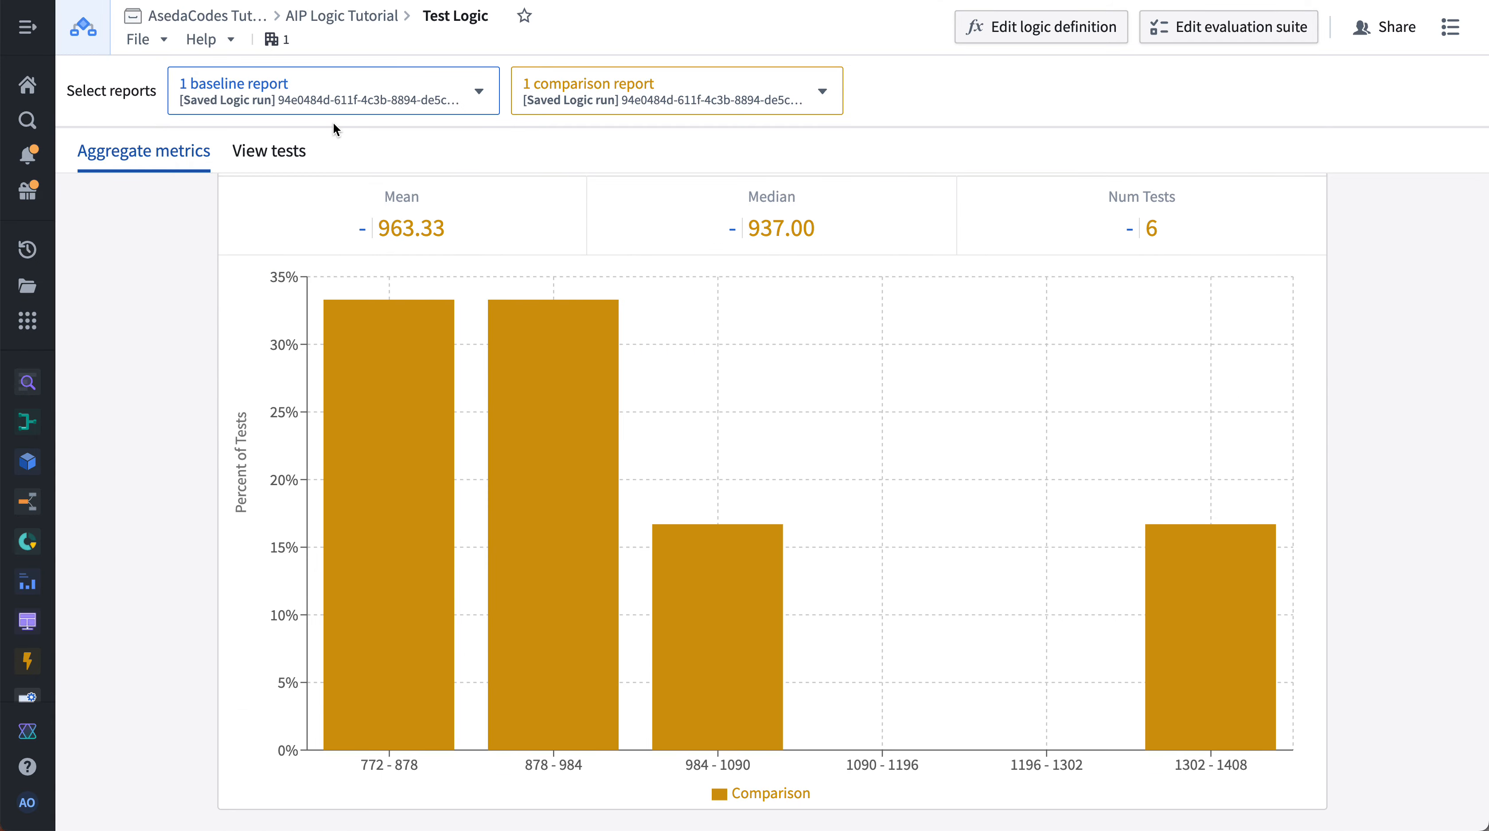
- Add the Mar 10, 2025, 10:52 PM Saved Logic run as a second baseline report
click(330, 96)
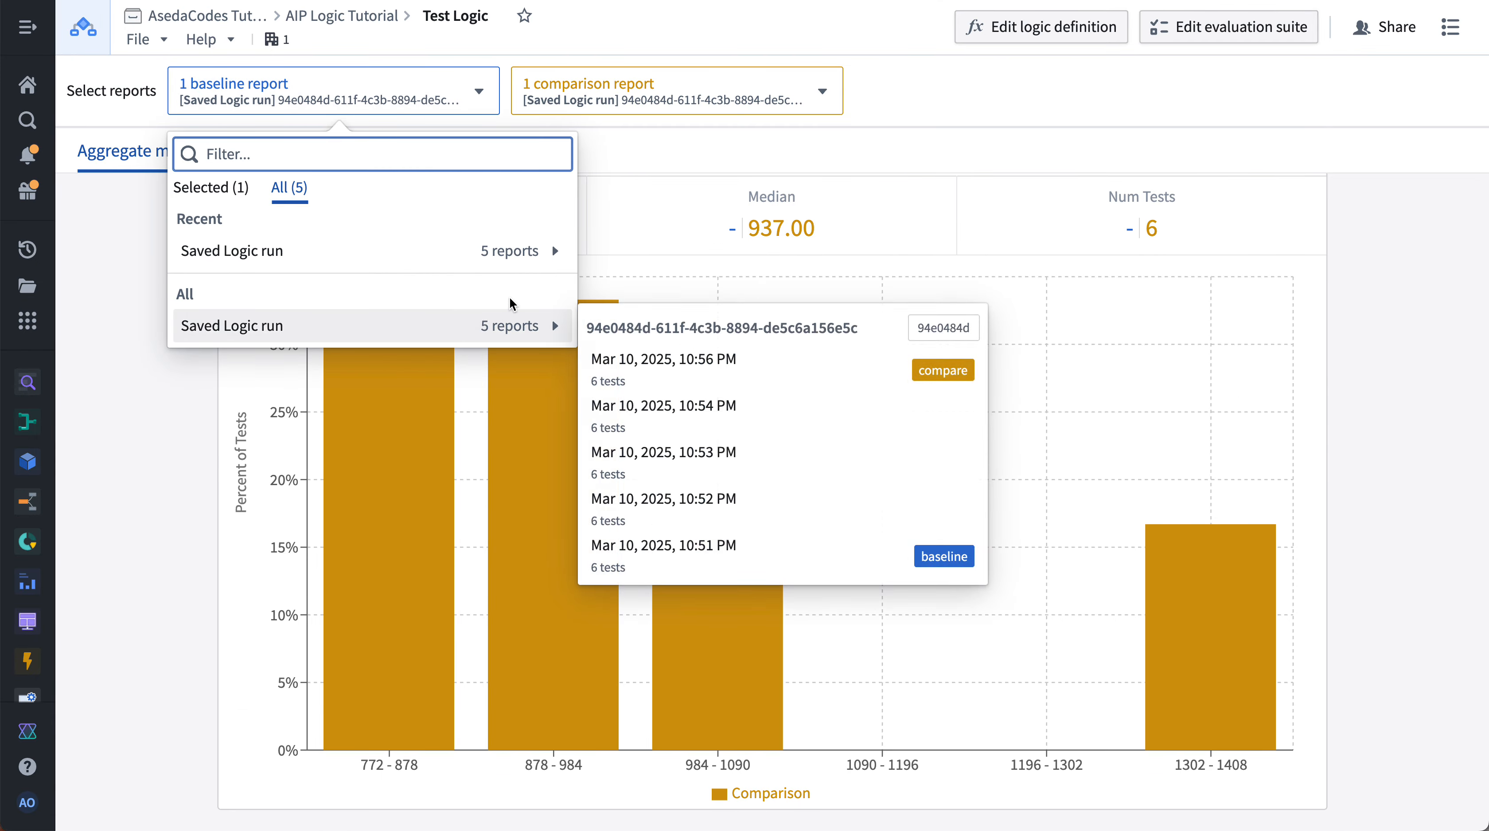
mouse_move(554, 251)
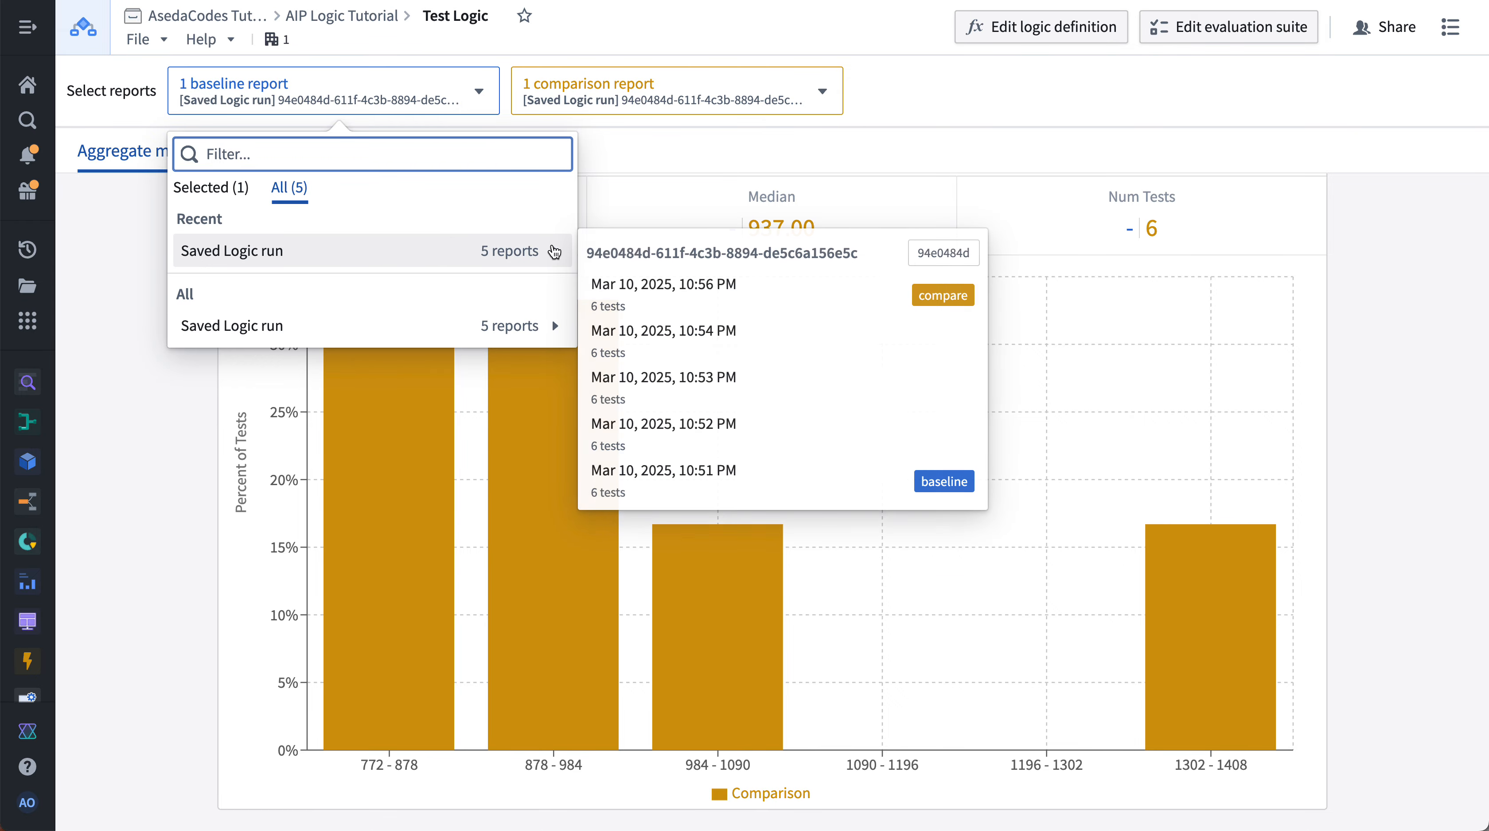
click(820, 430)
click(392, 529)
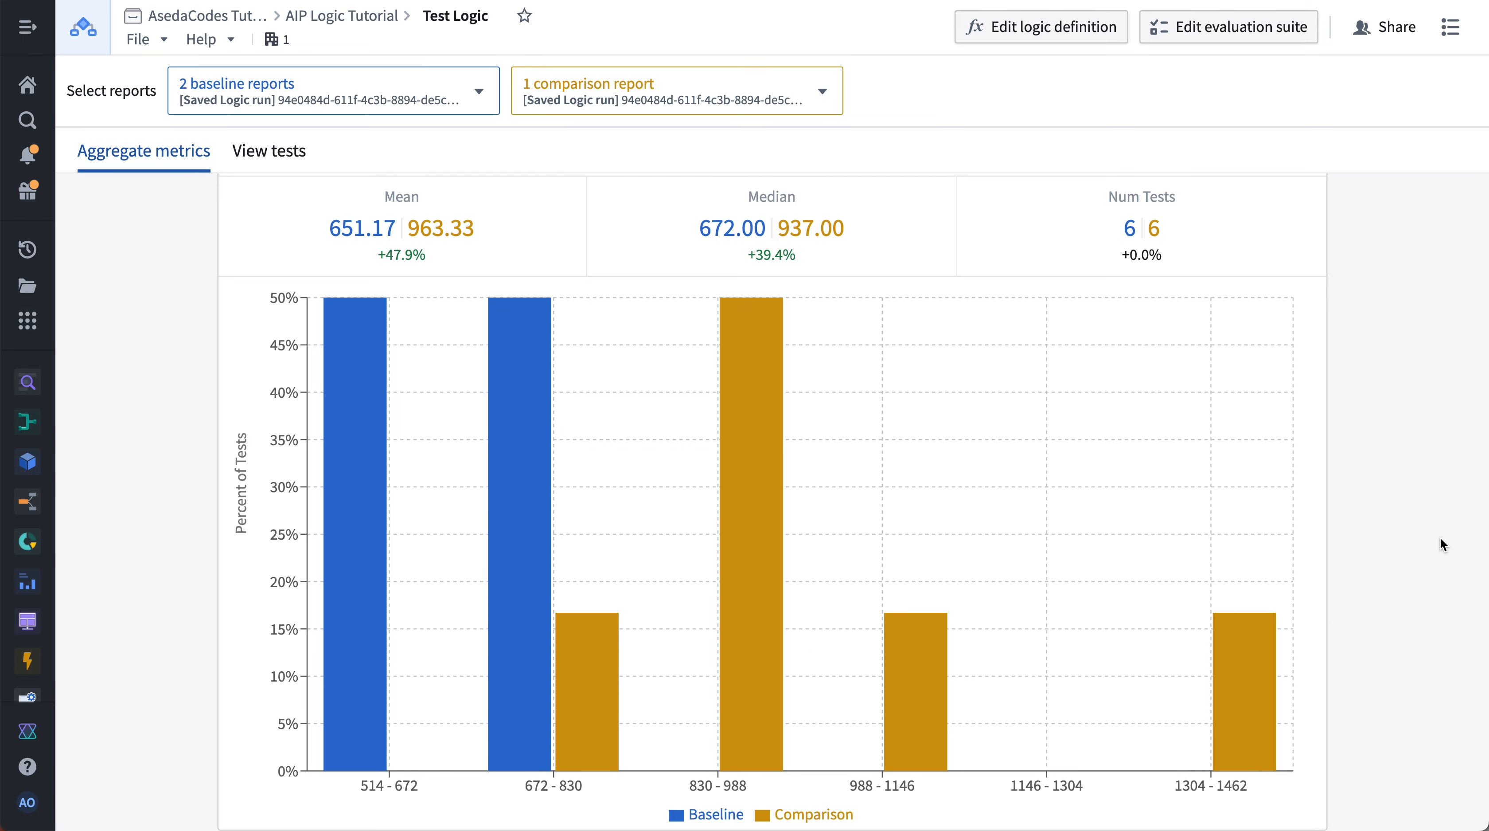
- Collapse the Duration and stringLength metric sections
scroll(1441, 537, up, 10)
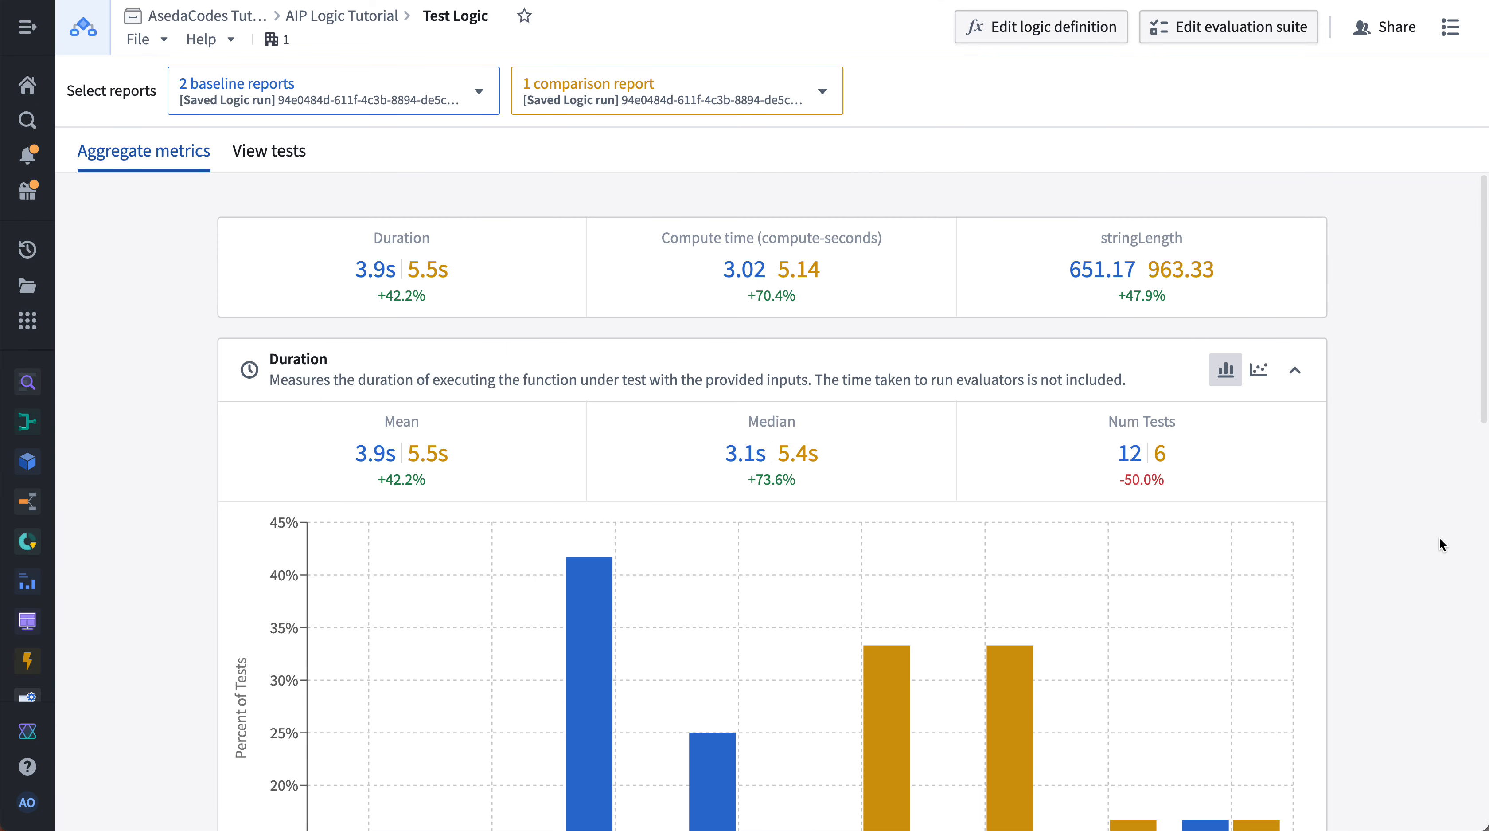
click(1296, 368)
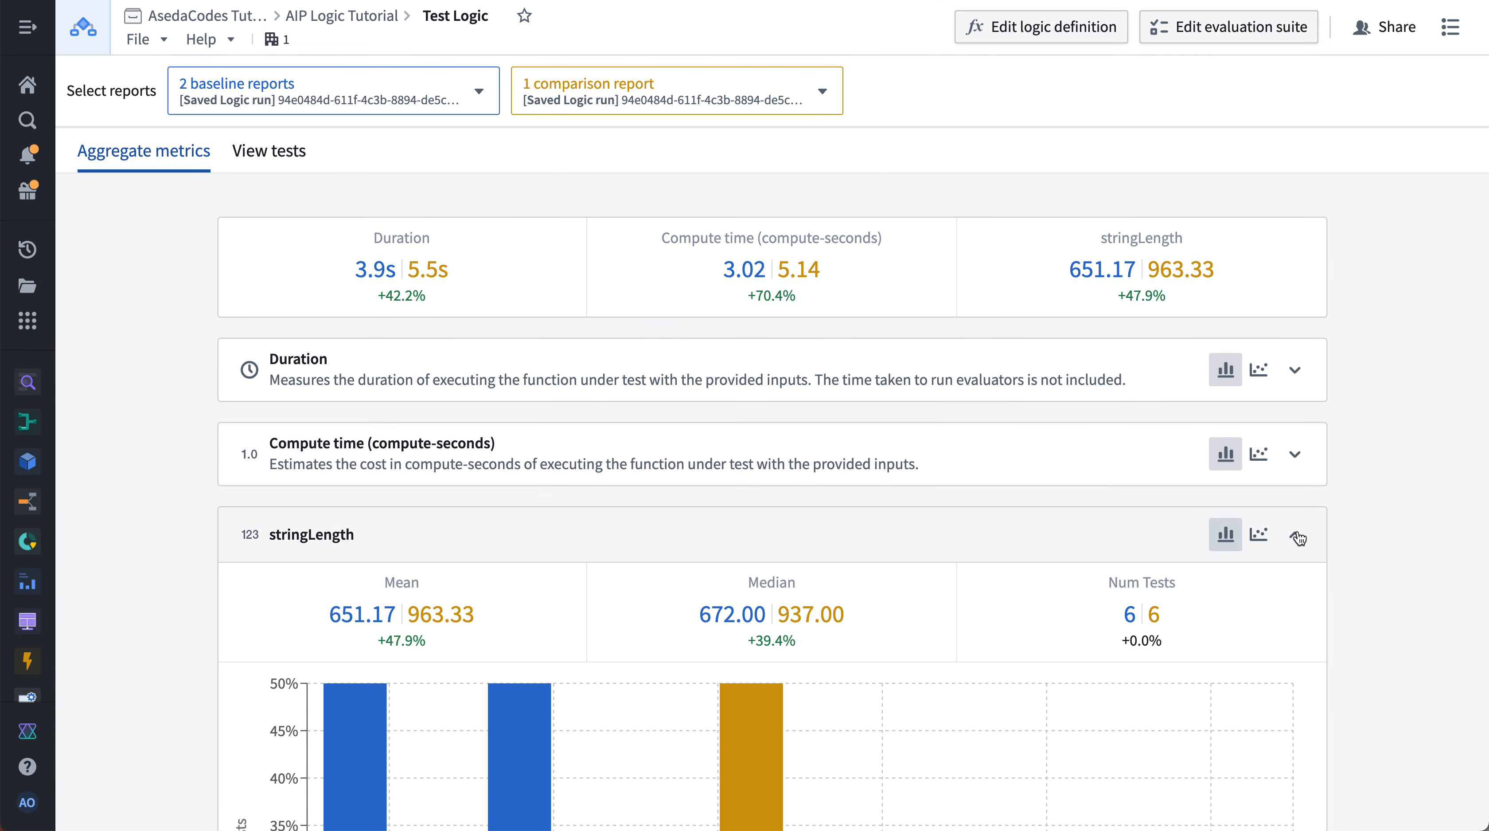
click(1295, 534)
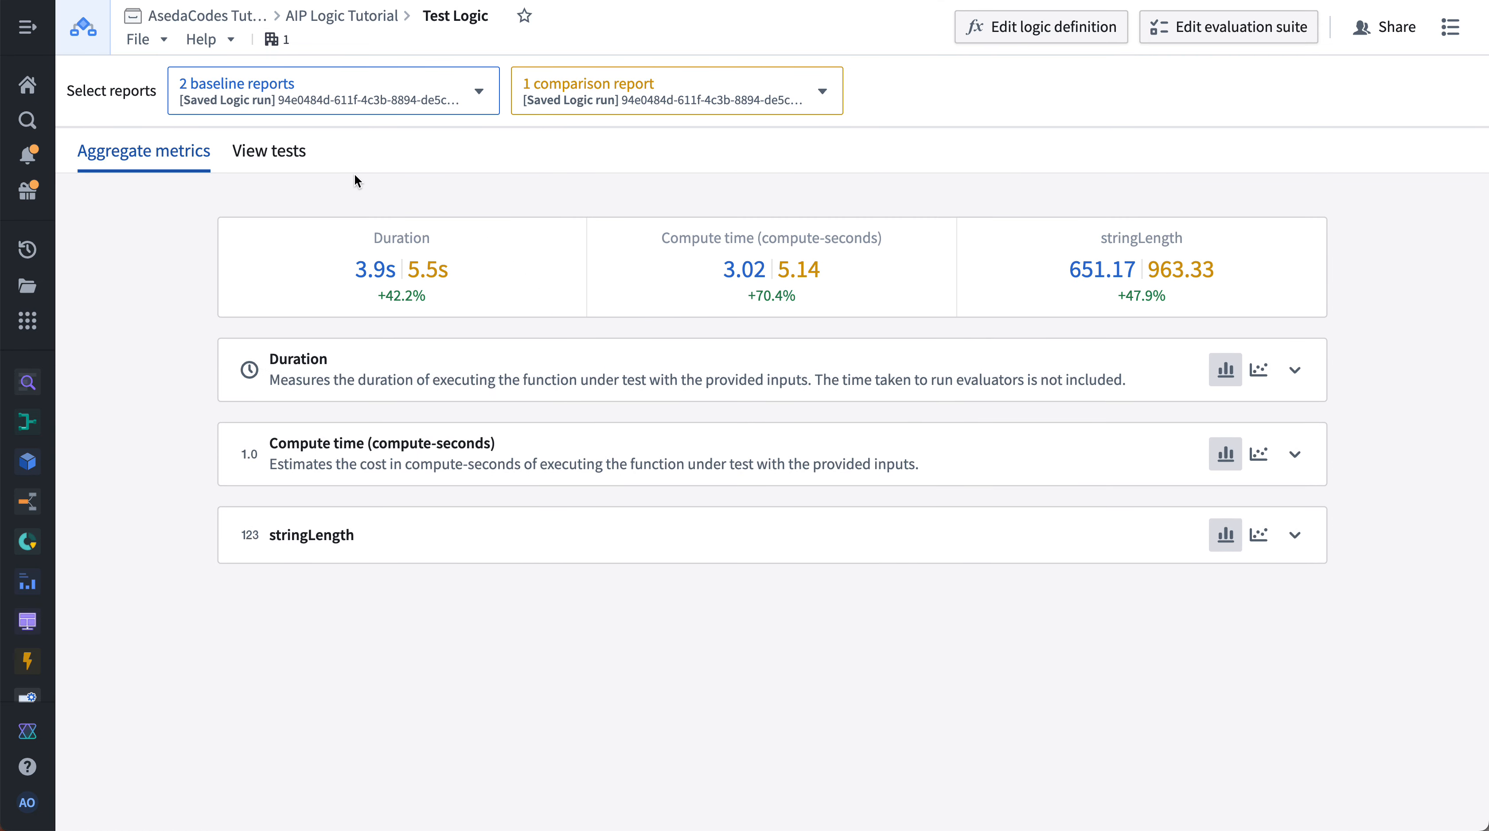
- Open the test list and sort it by stringLength, descending and then ascending
click(273, 151)
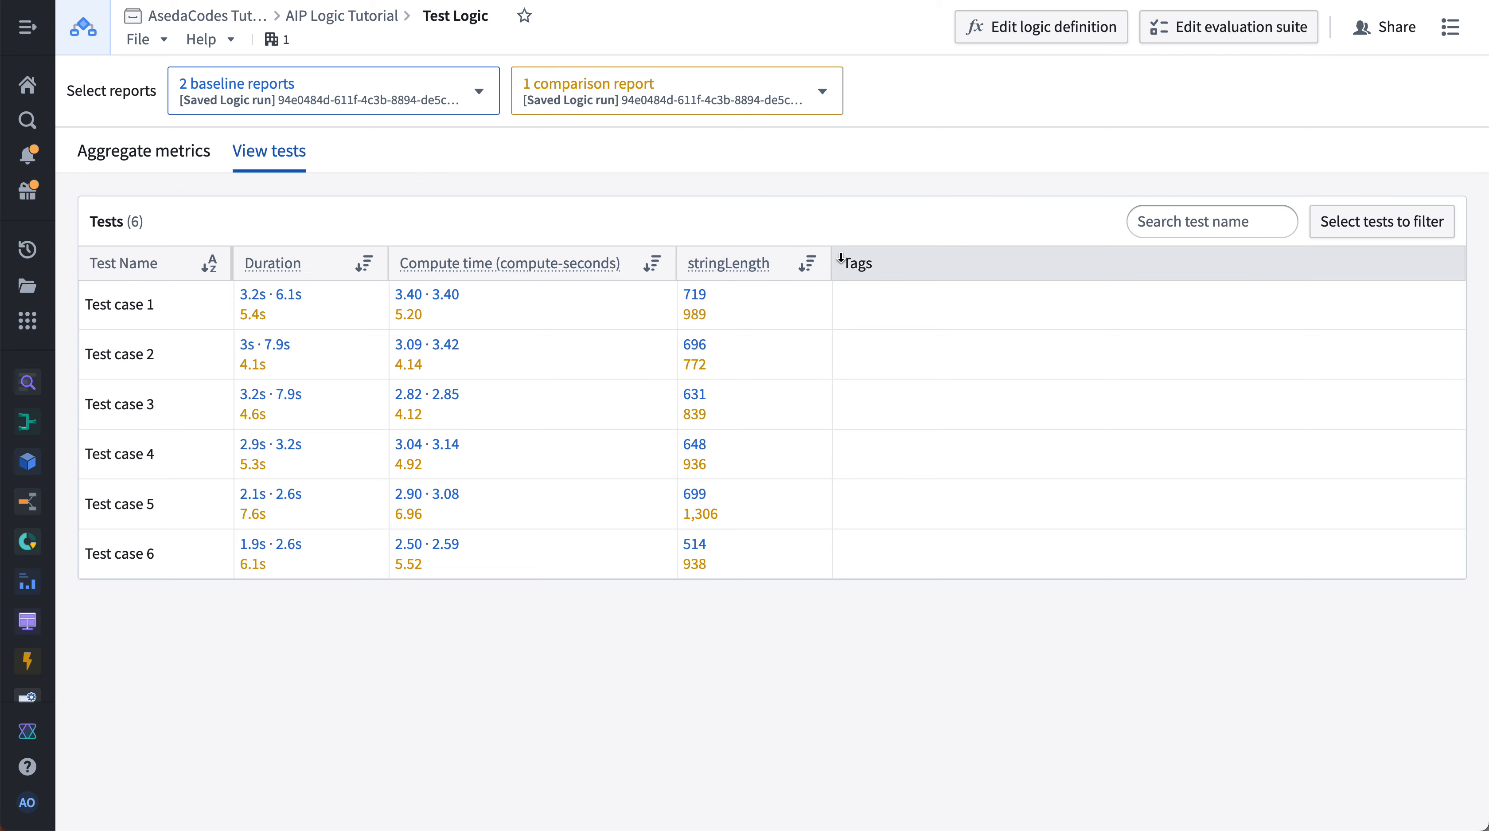
click(807, 263)
click(806, 315)
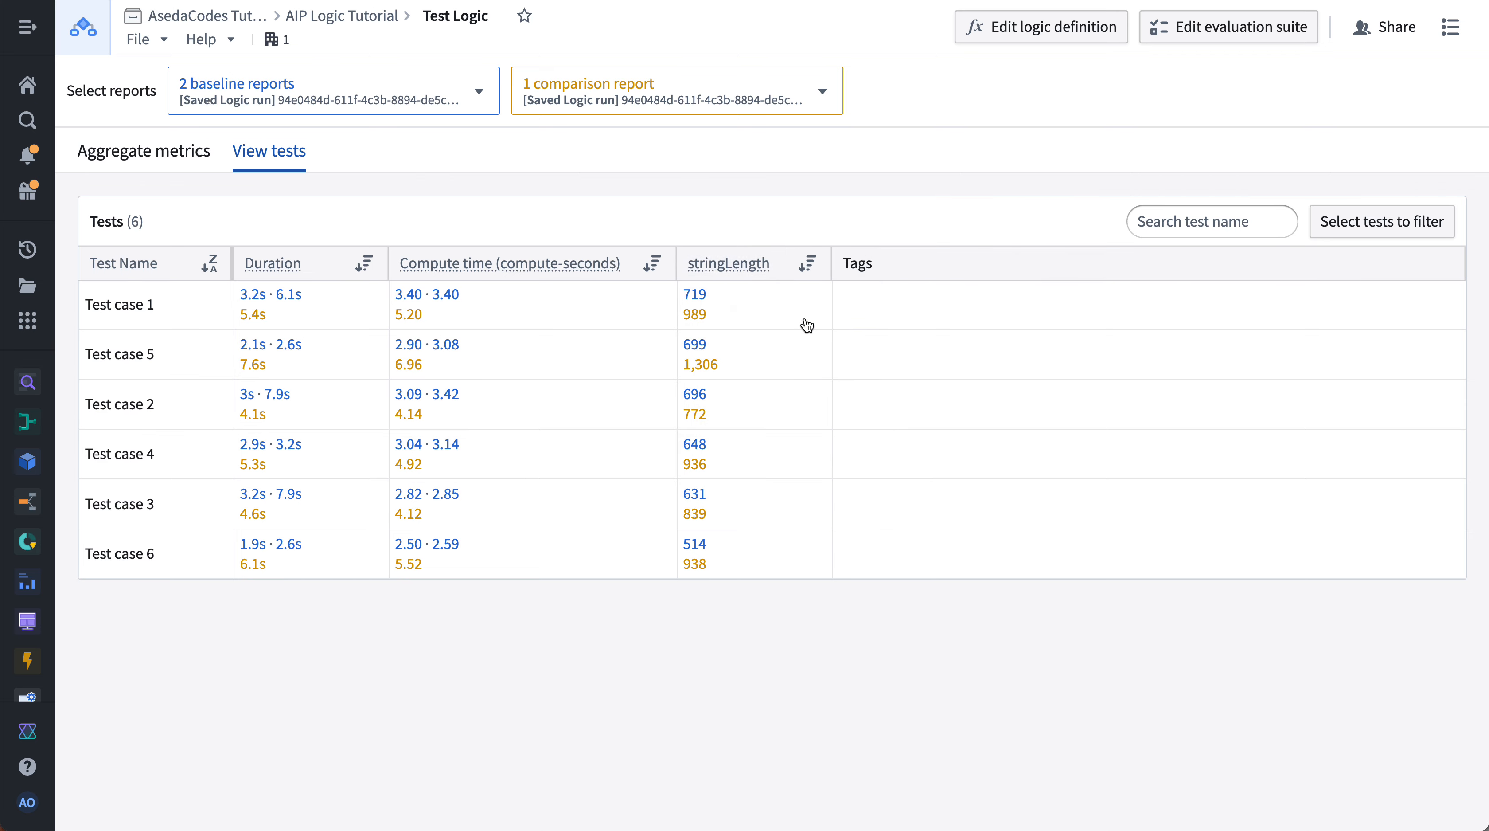
click(807, 263)
click(812, 351)
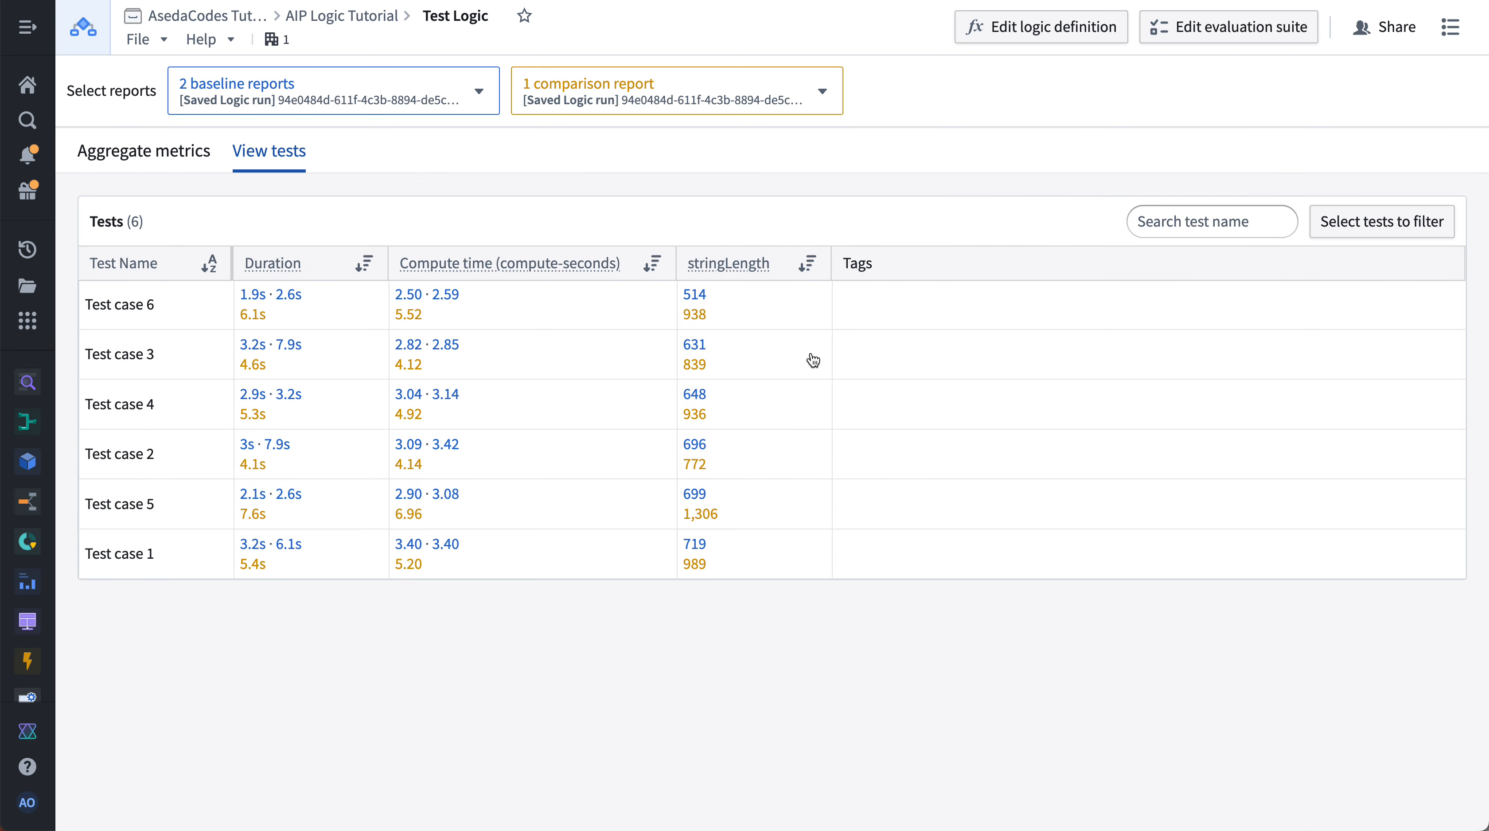
click(1255, 219)
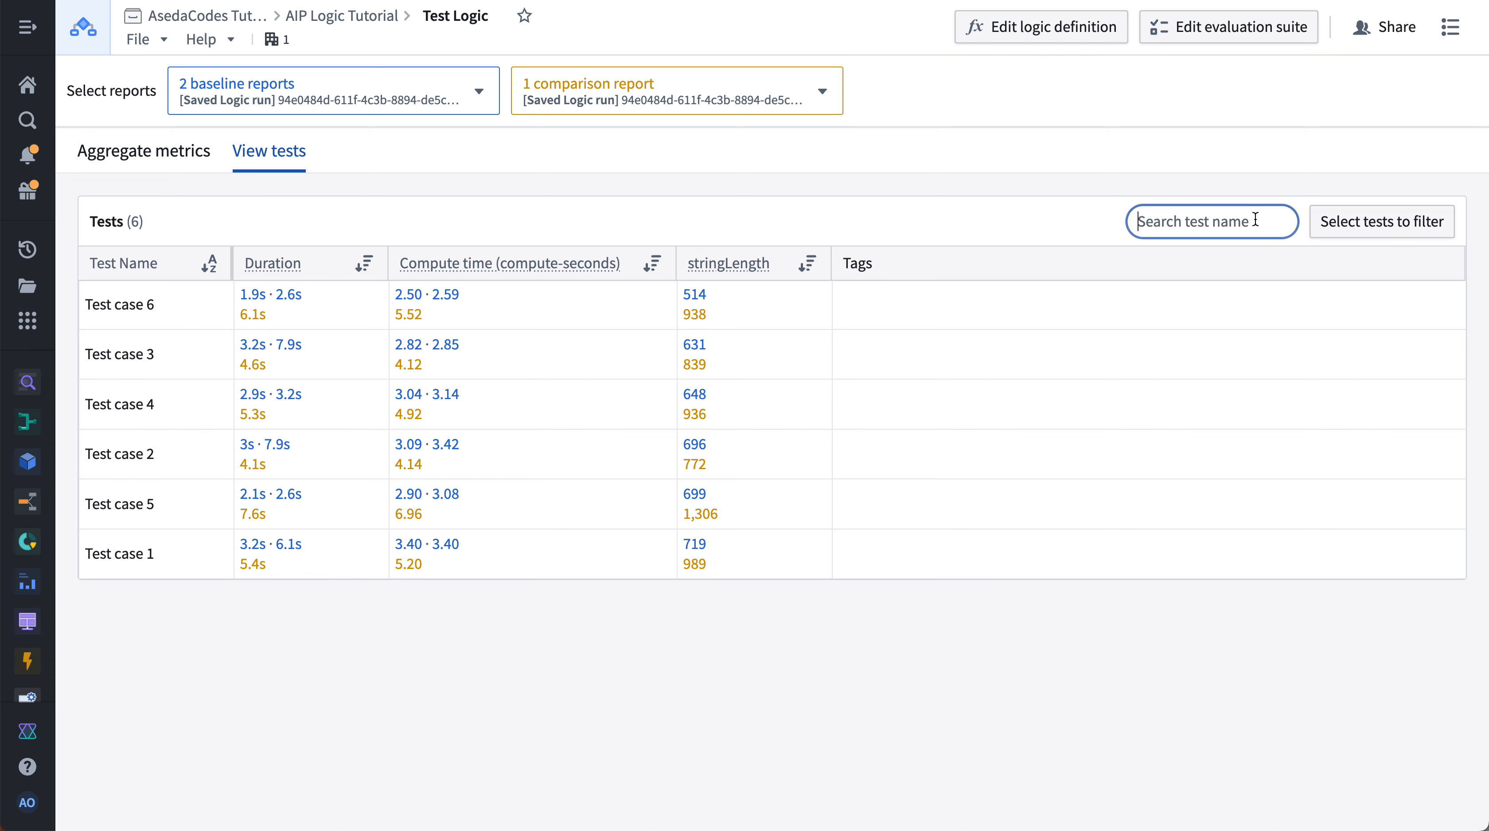
text(6)
key(BackSpace)
click(1045, 100)
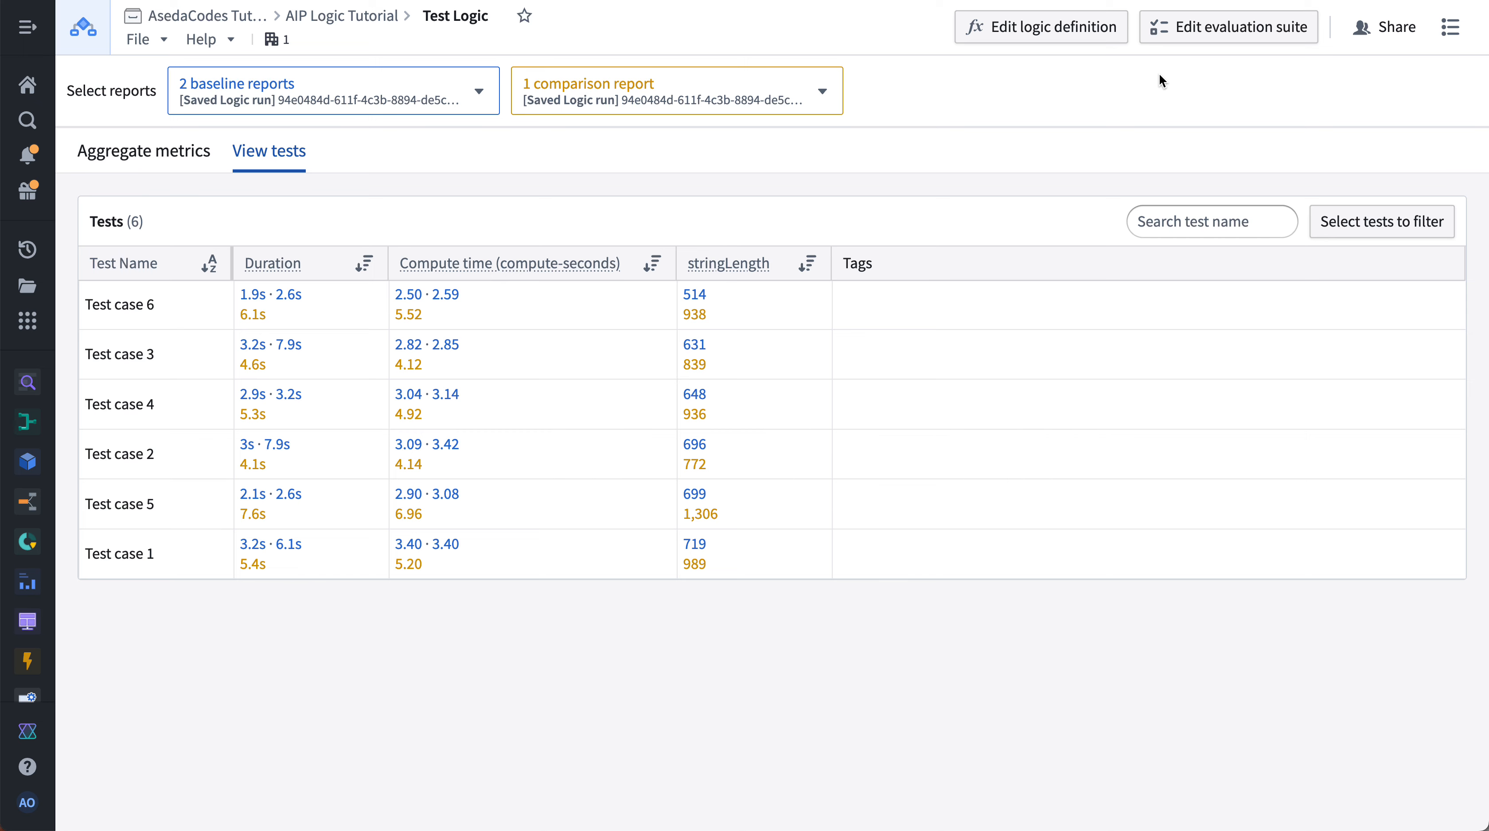
- Return to the Test Logic evaluation suite details and review its String length evaluator
click(102, 163)
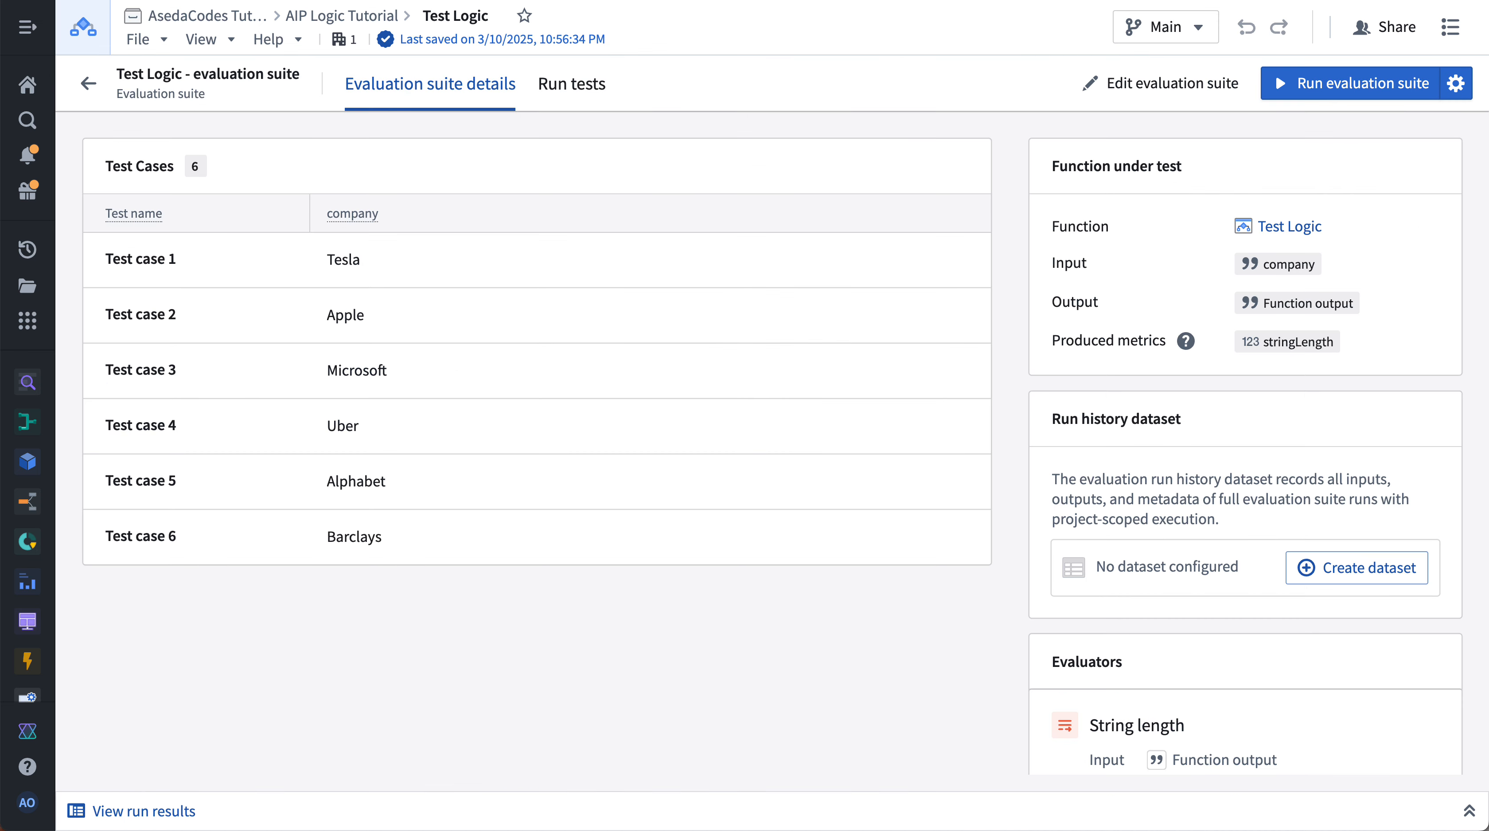
scroll(1232, 534, down, 2)
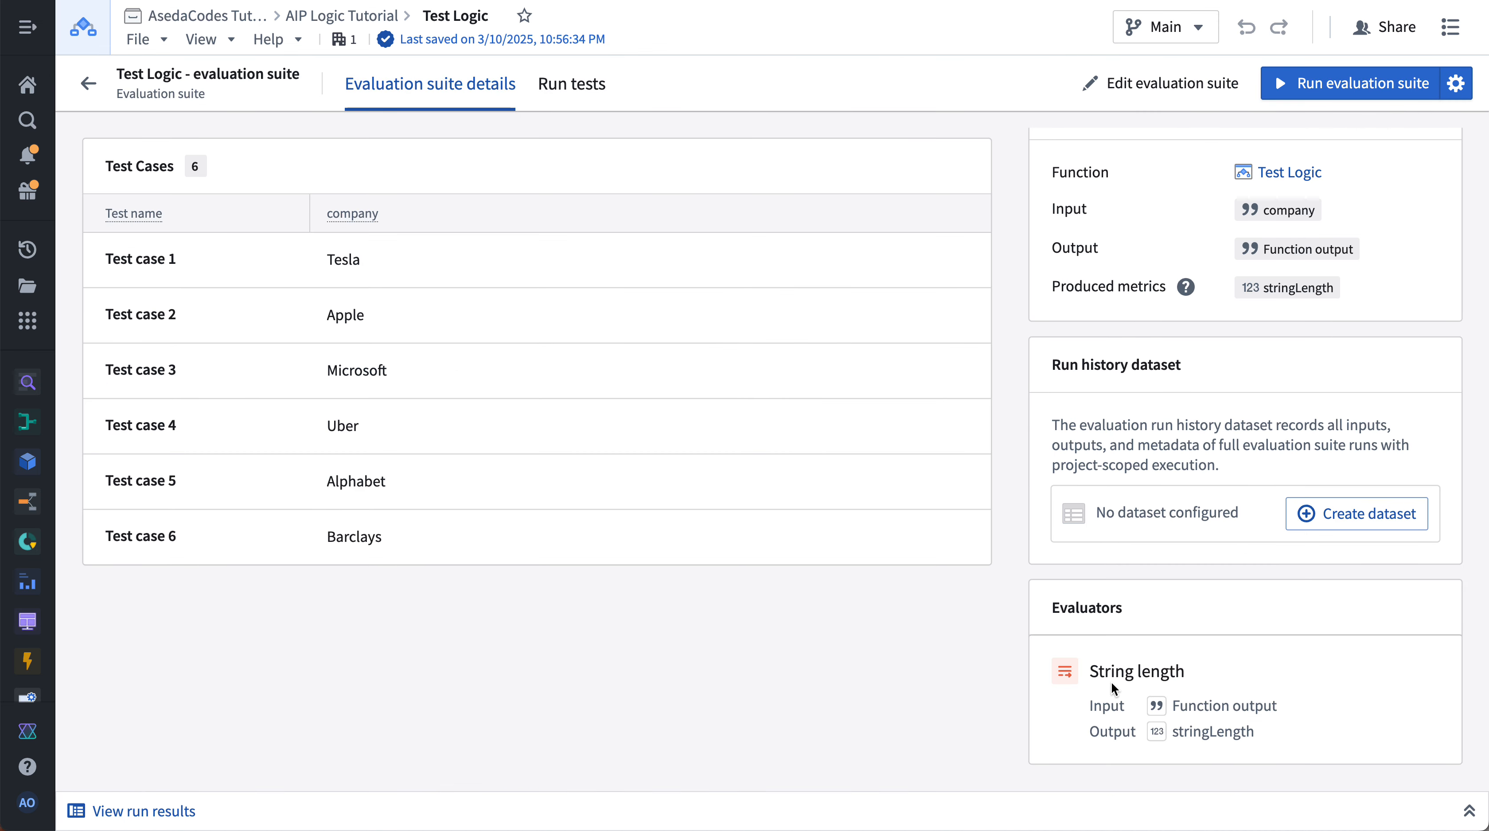
- Open the suite's test results and compare the Mar 10 evaluation runs at 10:53 PM and 10:52 PM
click(548, 85)
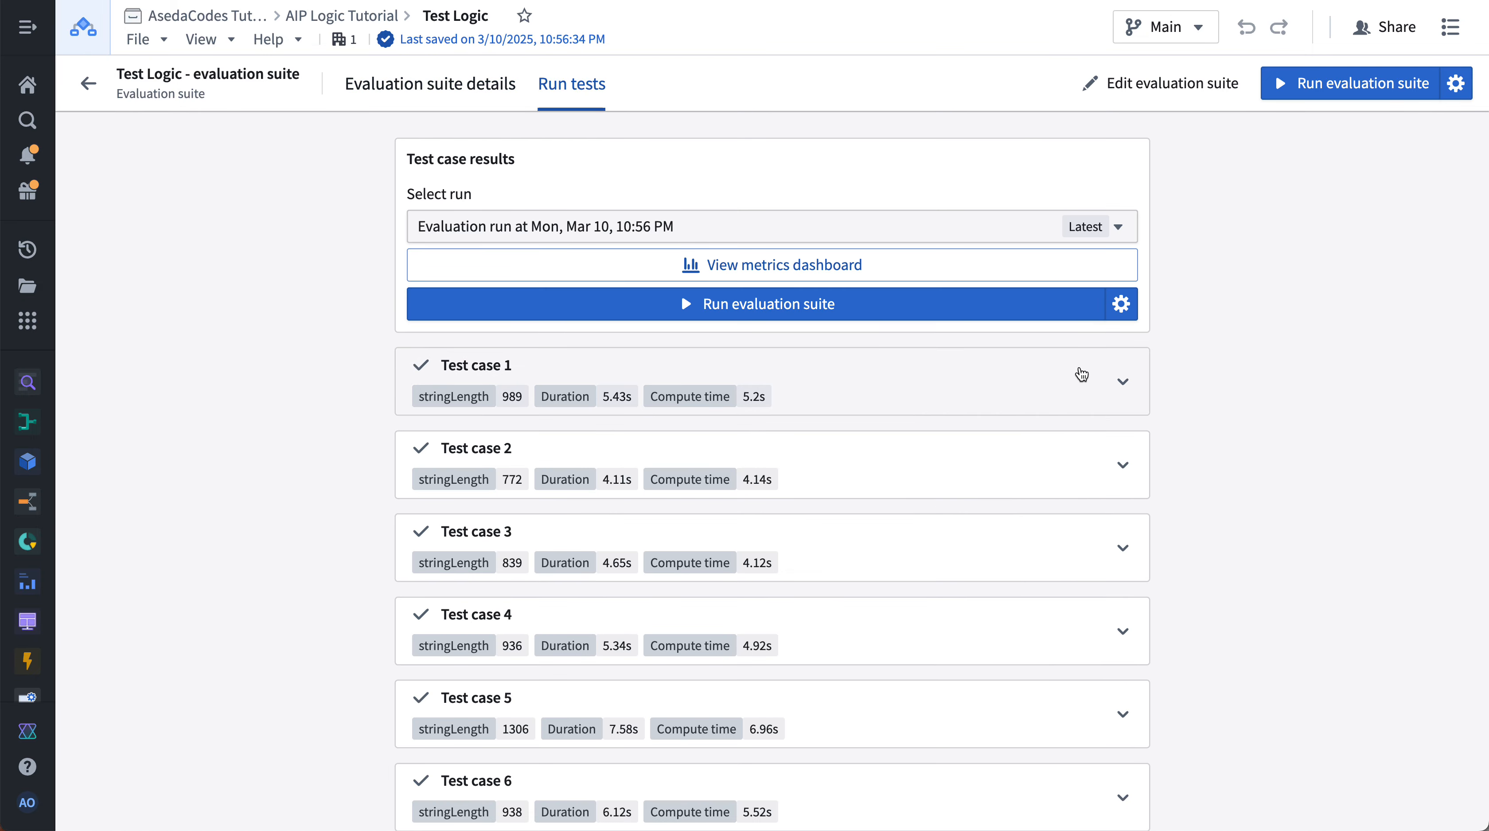
click(1106, 375)
click(1131, 384)
click(947, 223)
click(885, 426)
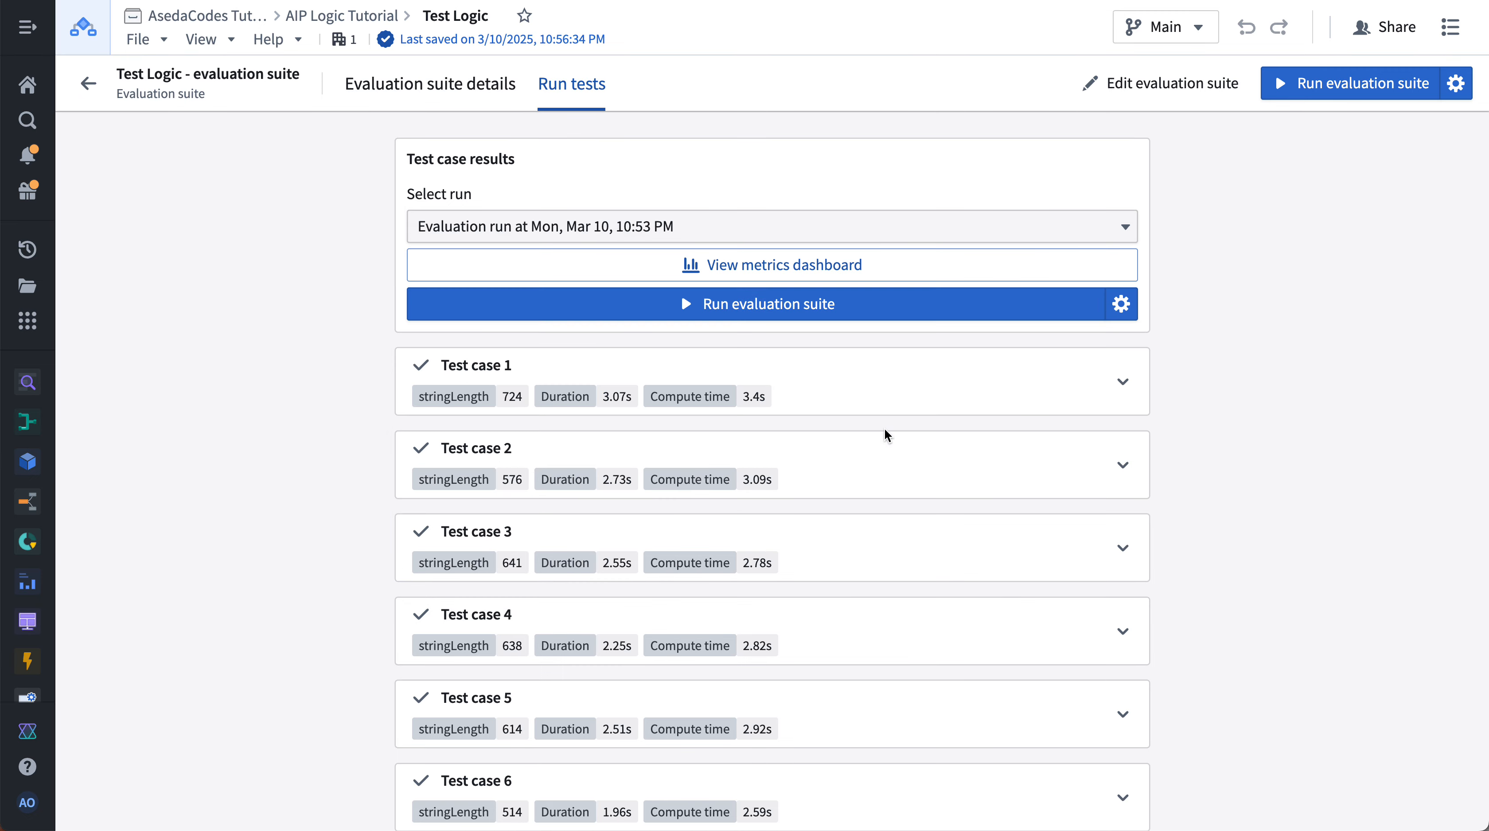
click(907, 224)
click(814, 491)
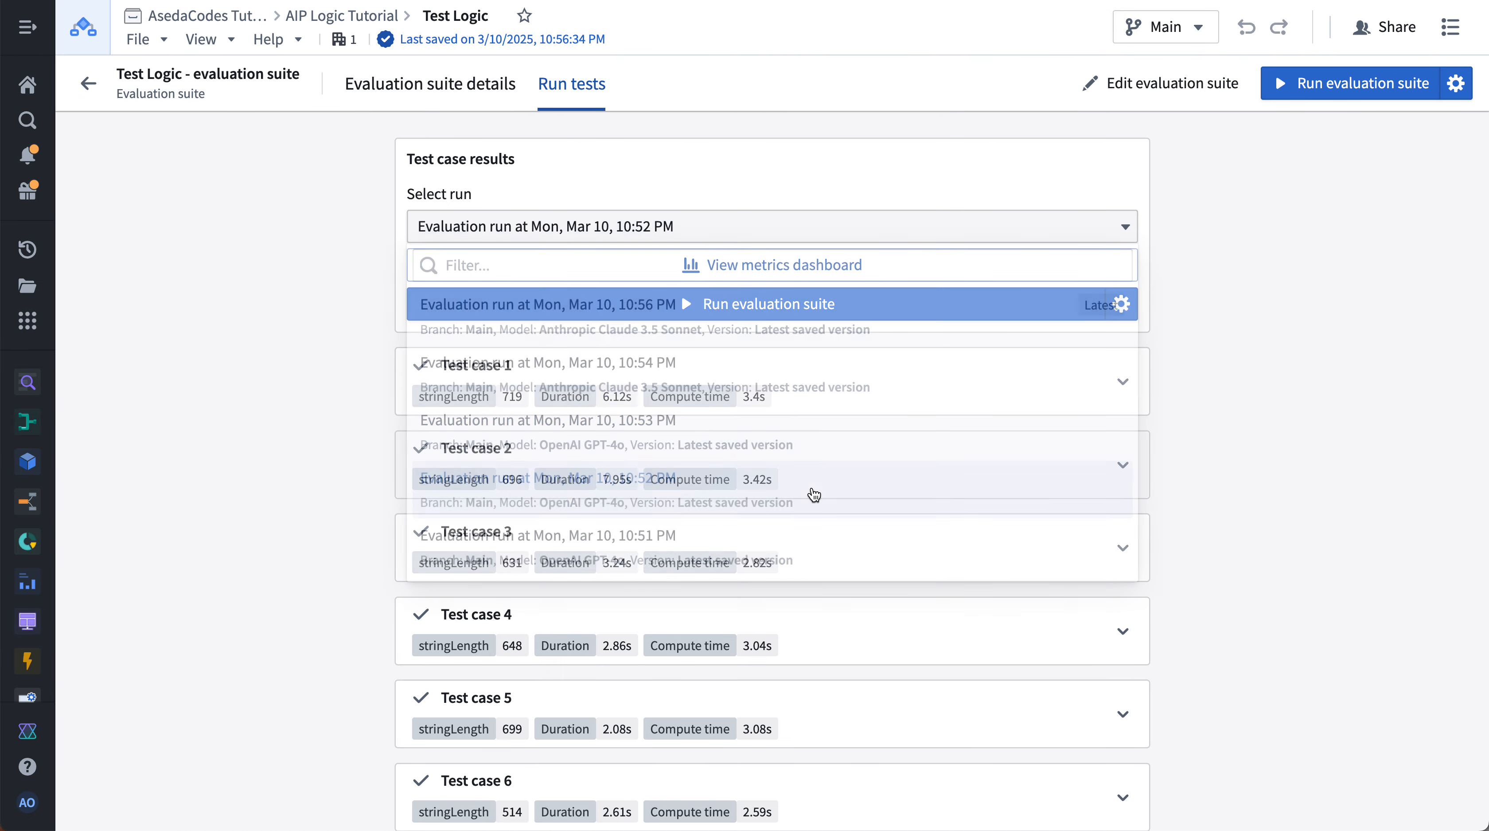
scroll(864, 454, down, 1)
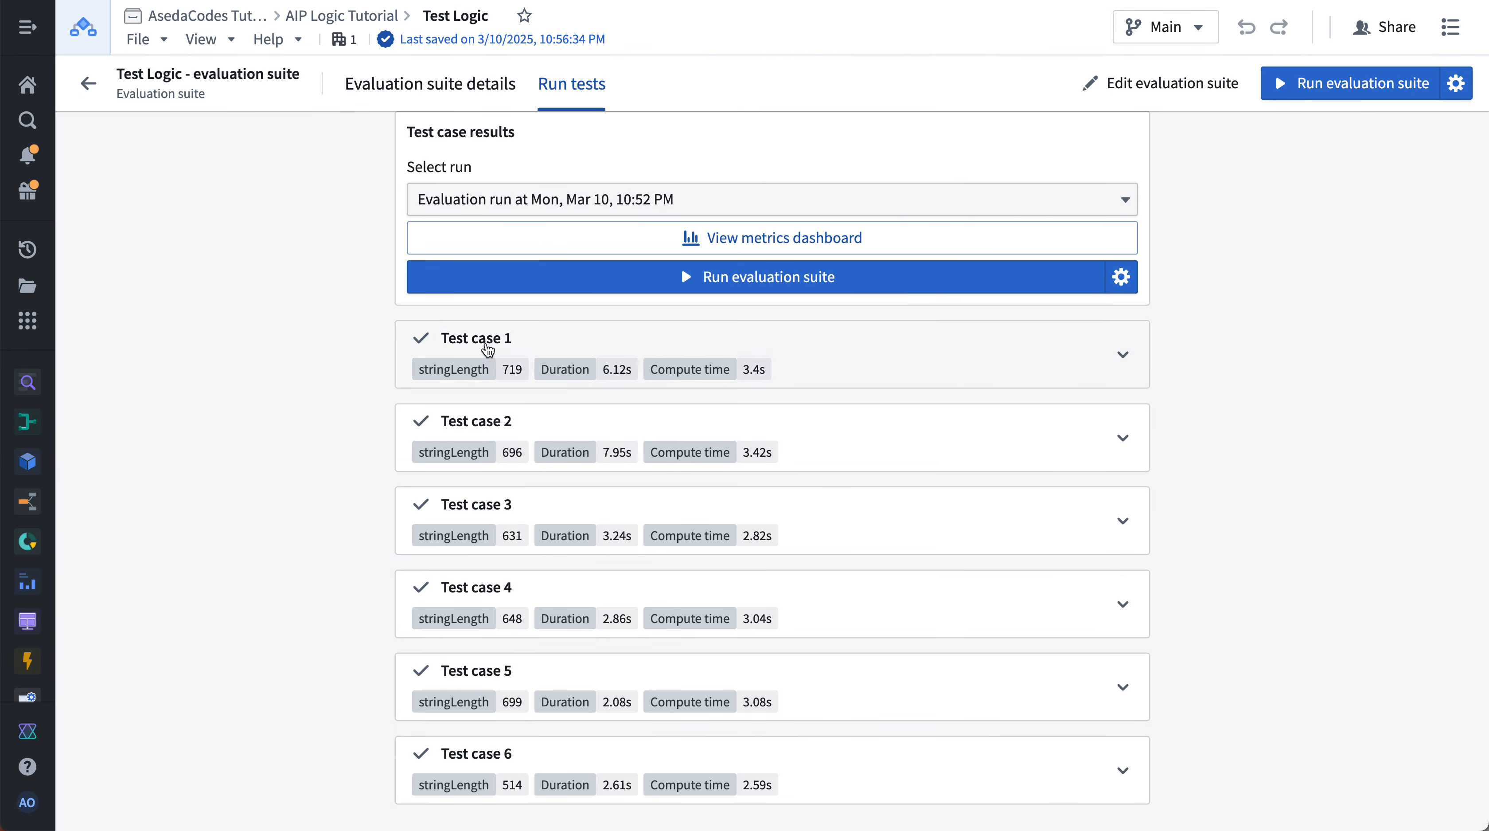
- Switch between the evaluation suite details and the test results of the Mar 10, 10:52 PM run
click(429, 85)
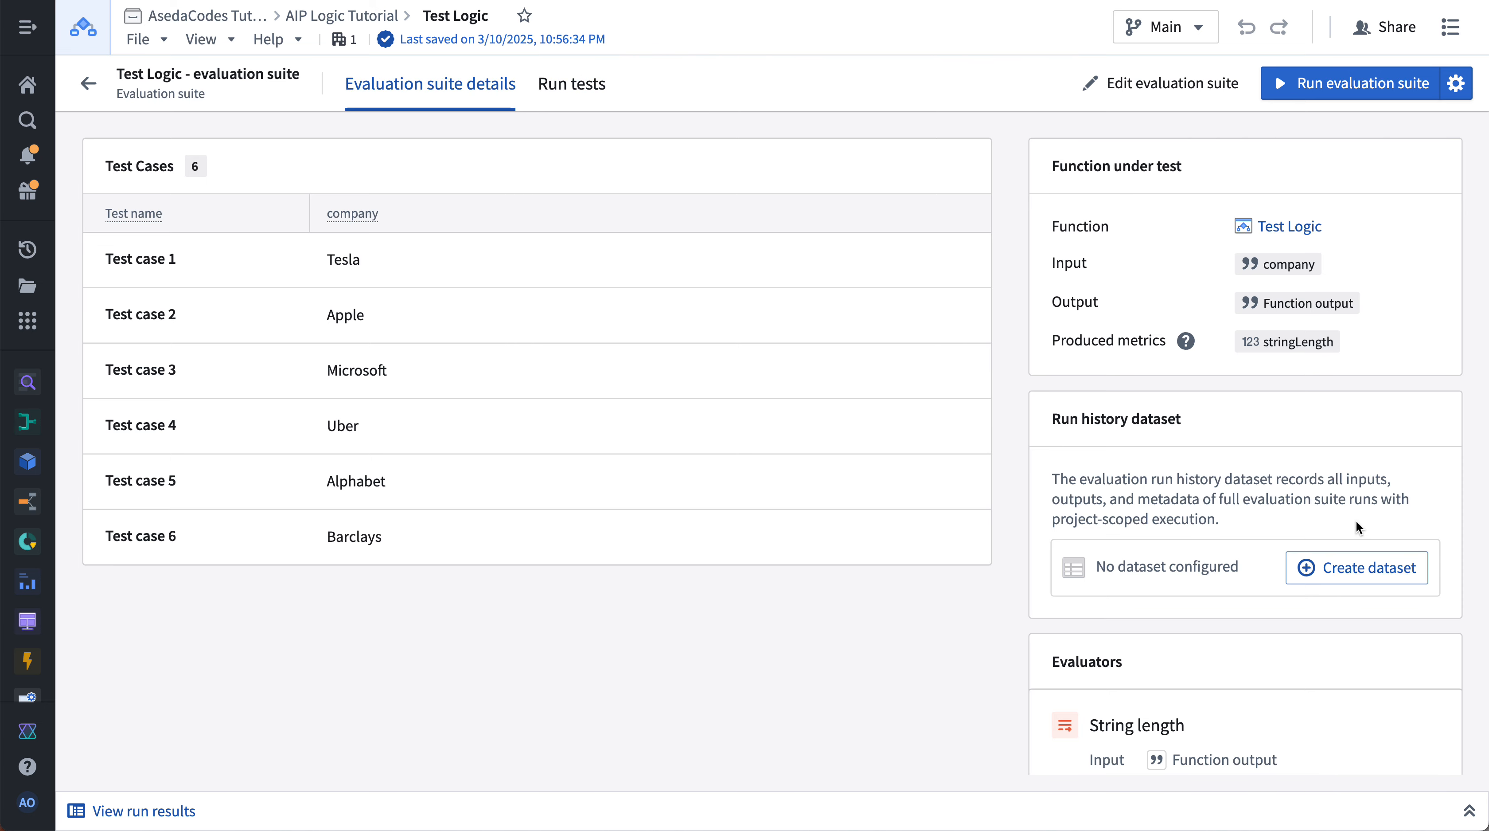
scroll(1356, 520, down, 1)
scroll(1355, 520, up, 1)
click(587, 80)
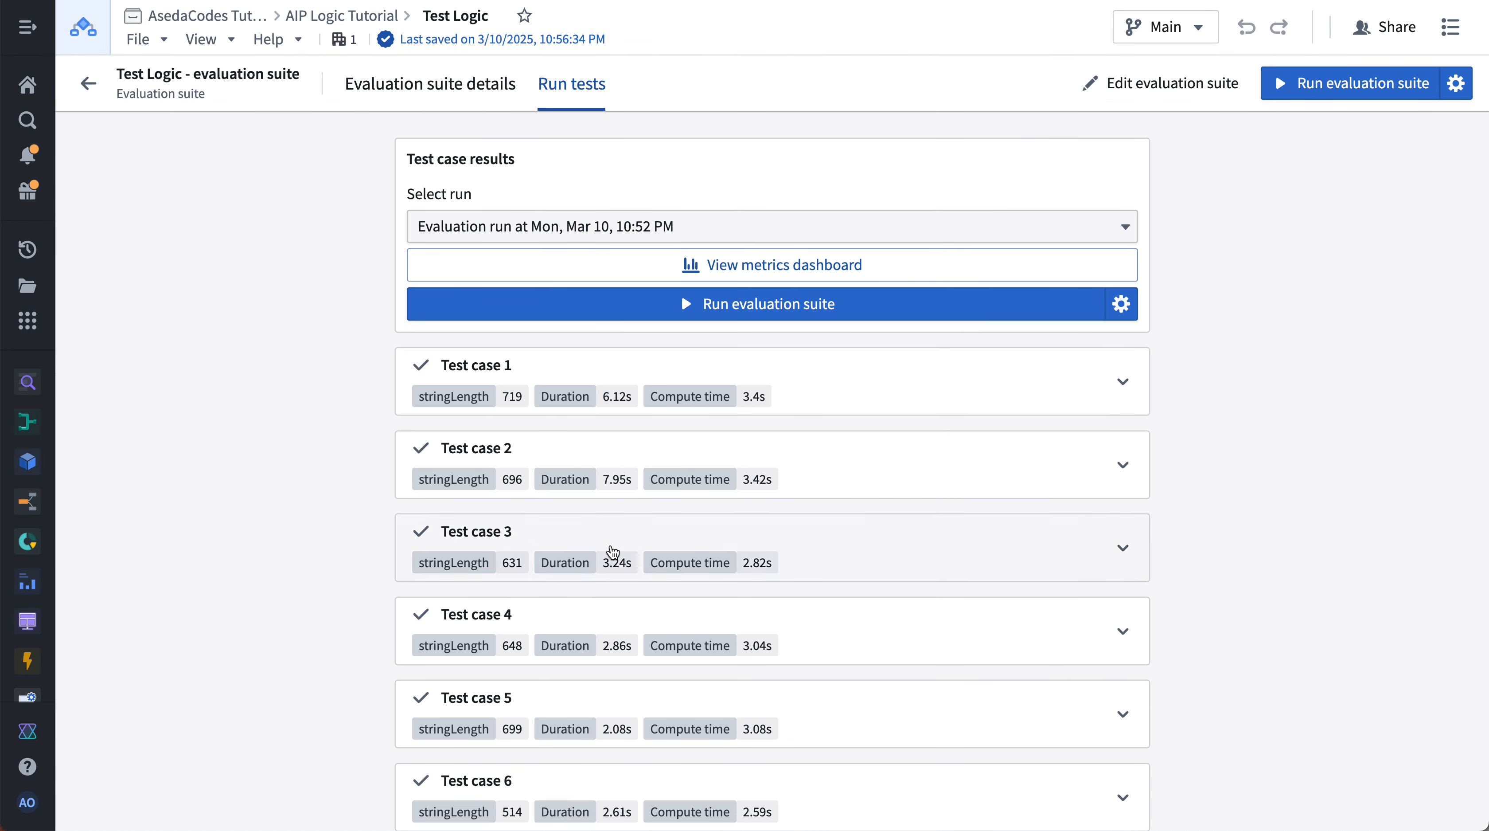
scroll(618, 419, down, 1)
scroll(625, 419, up, 1)
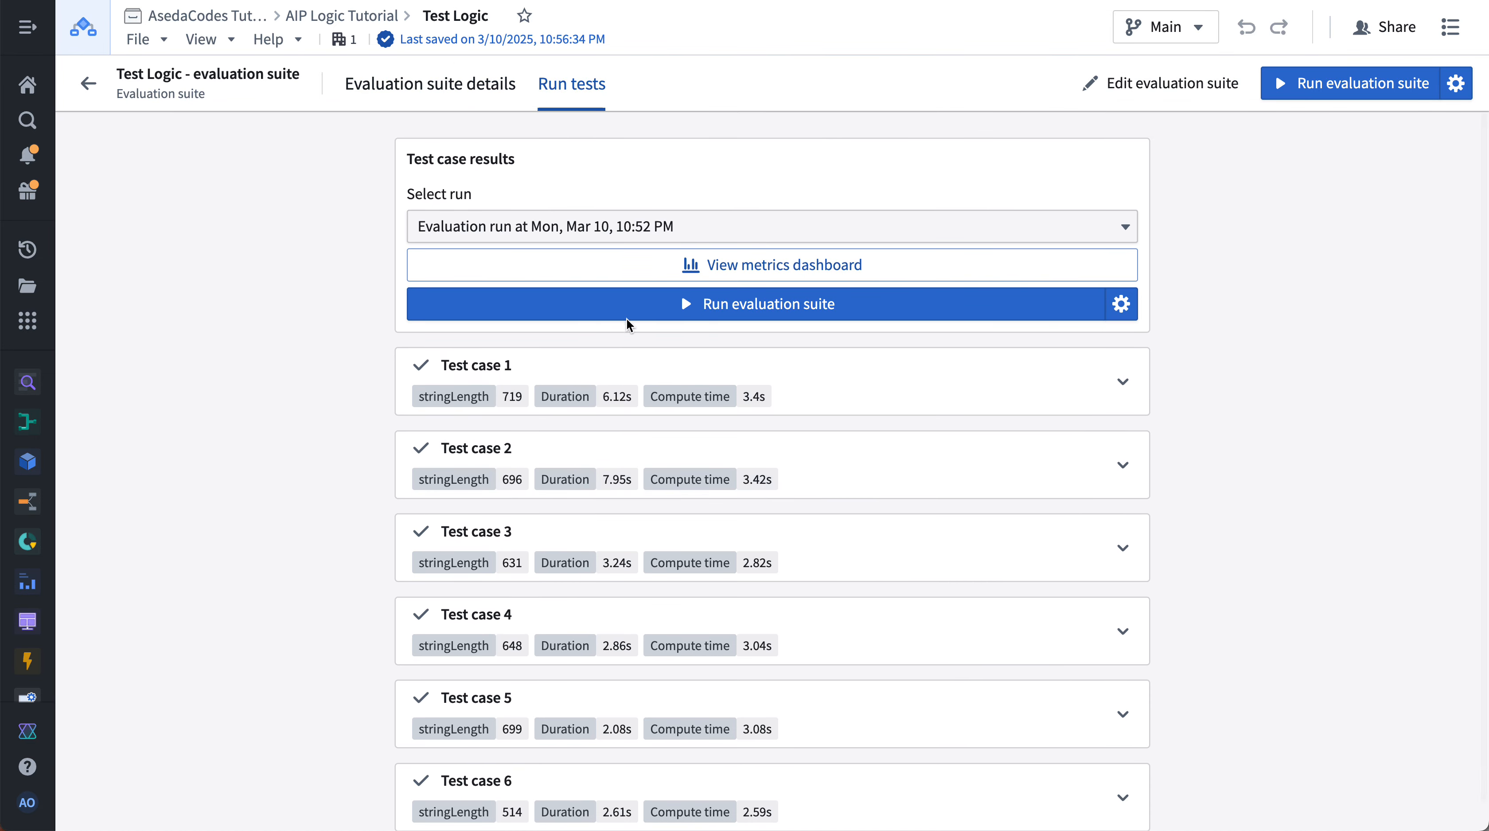